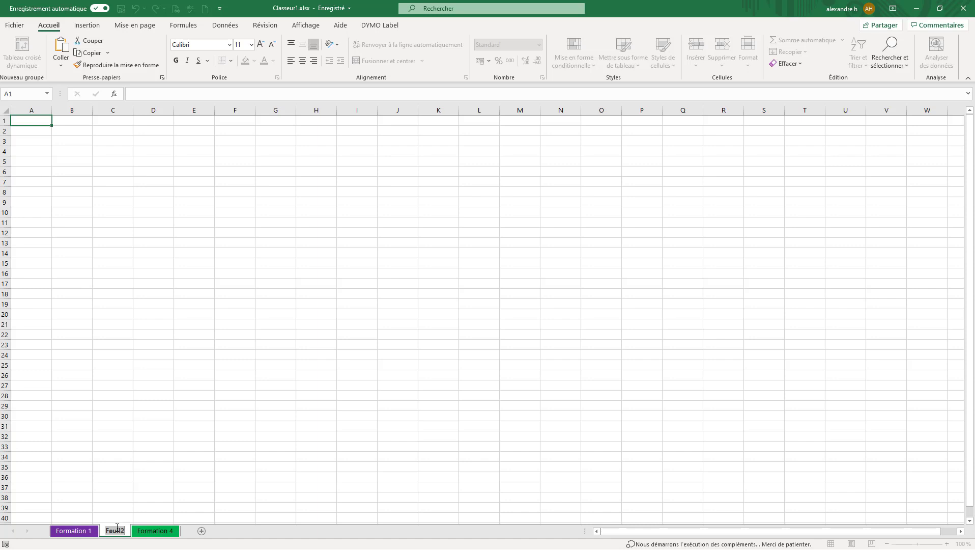
Step: Rename the second worksheet as "Formules de bases"
text(Formules d)
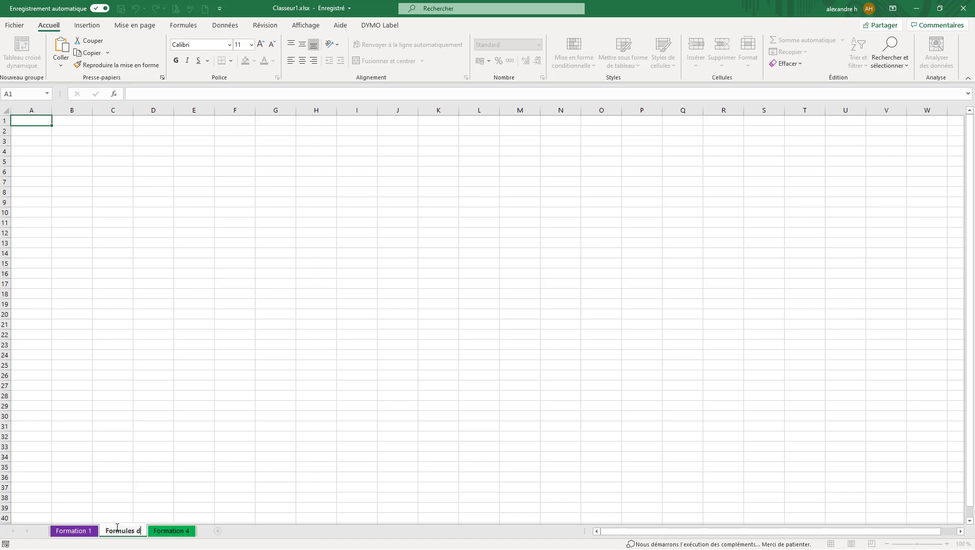
text(e bases)
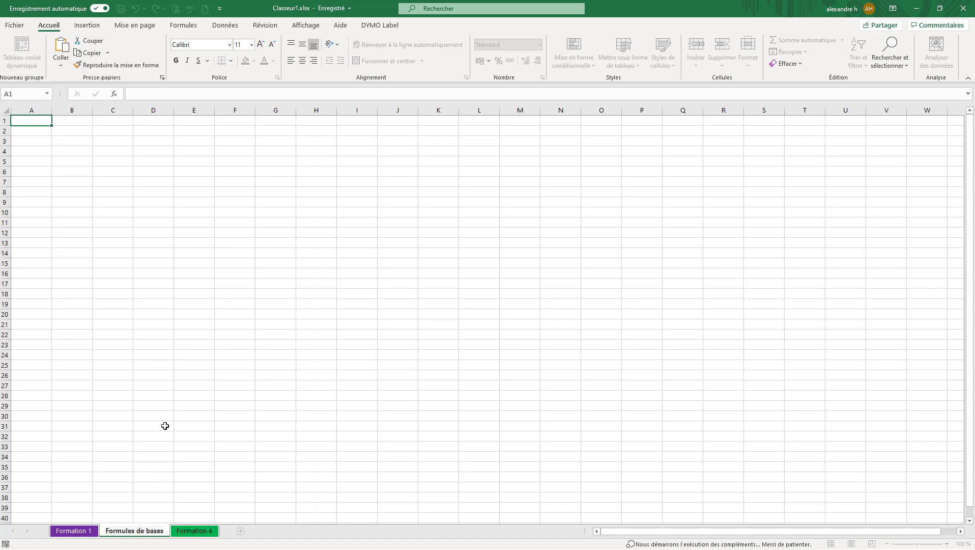
key(Return)
Step: Enter the multiplication formula =2*2 in cell B3 and check the formula behind its result
click(35, 133)
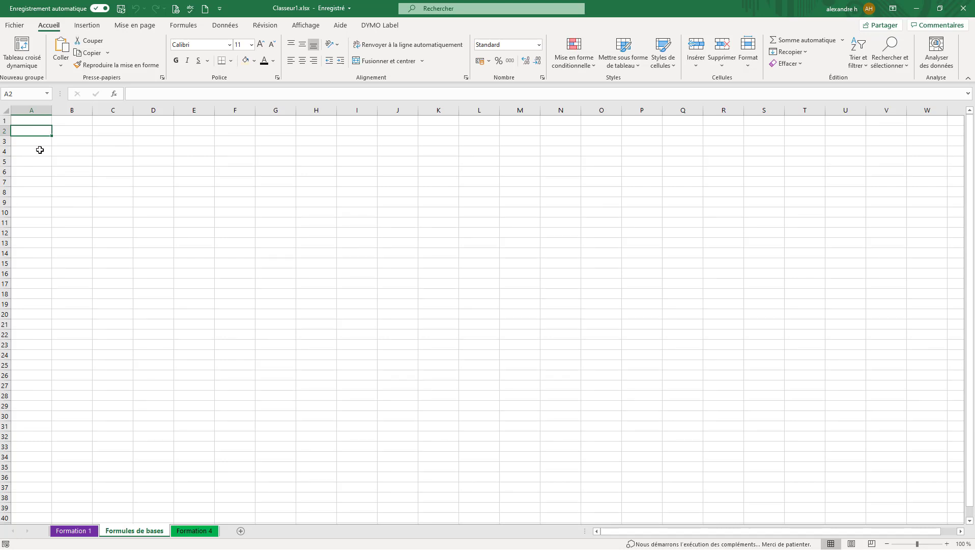
click(40, 142)
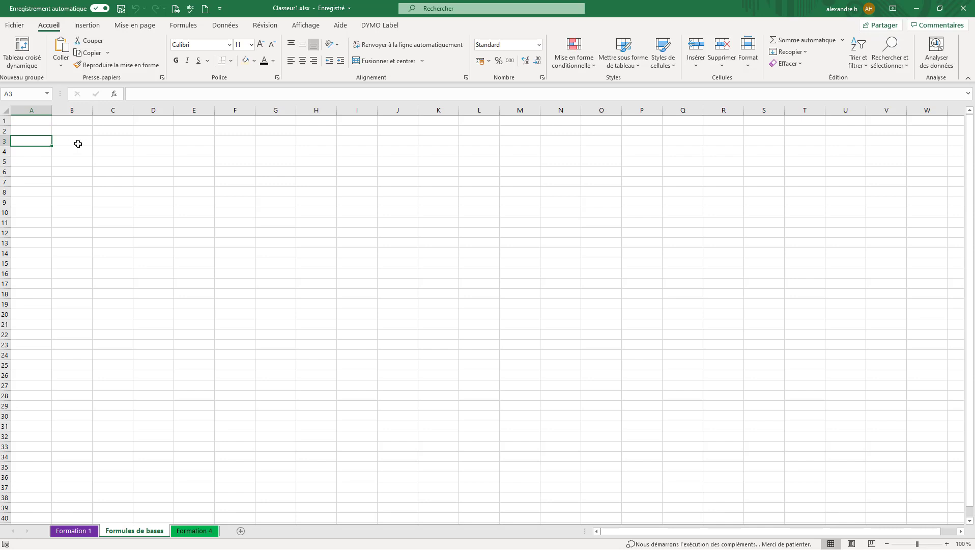
click(76, 142)
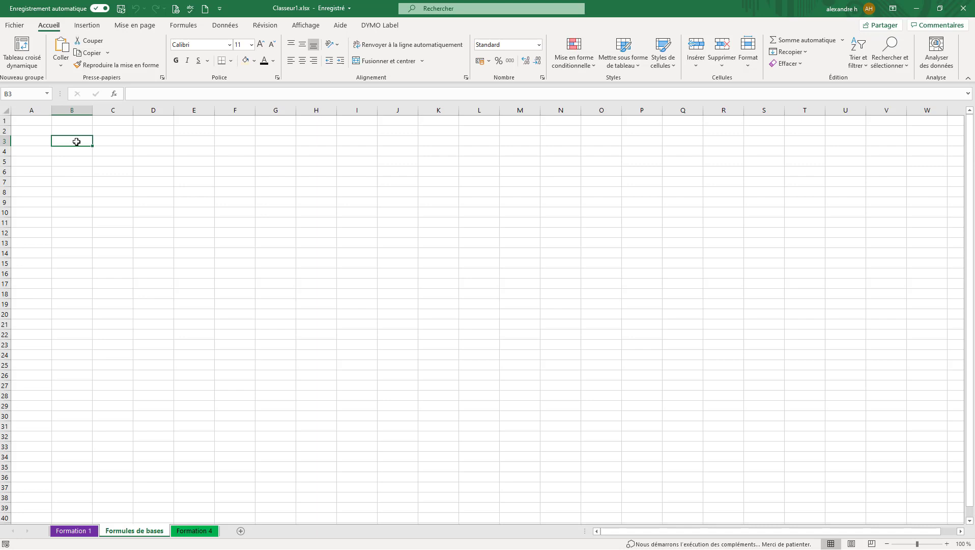
text(=)
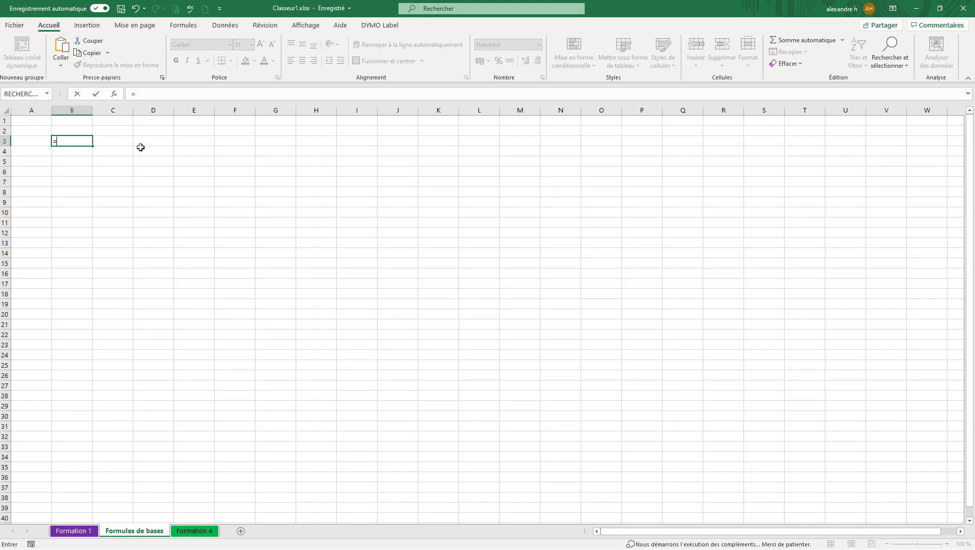
text(2*2)
click(66, 140)
key(Return)
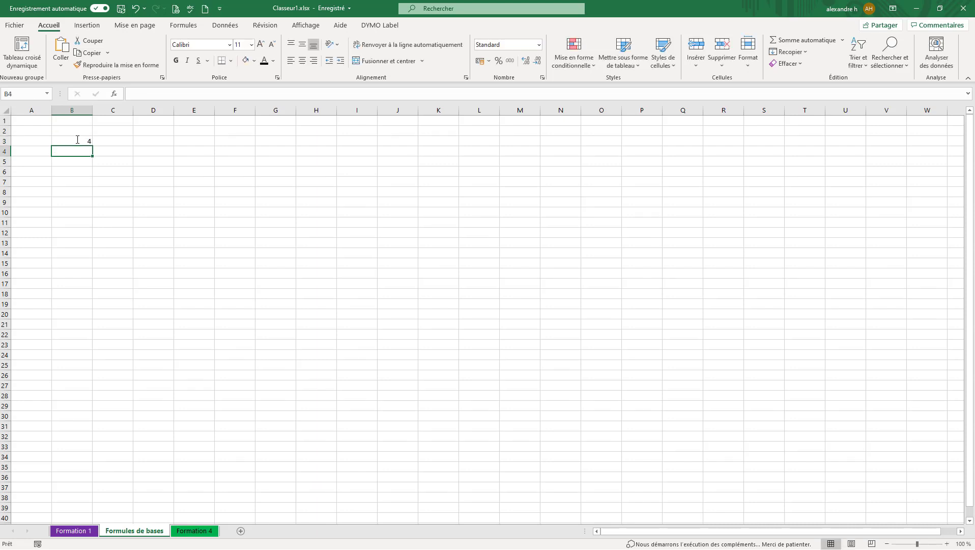
click(78, 140)
drag(159, 96, 93, 88)
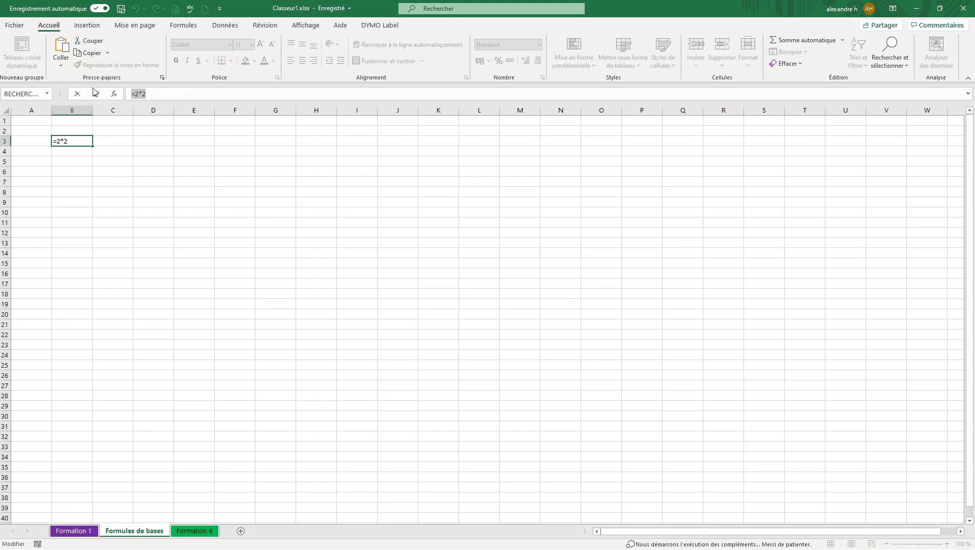
click(95, 93)
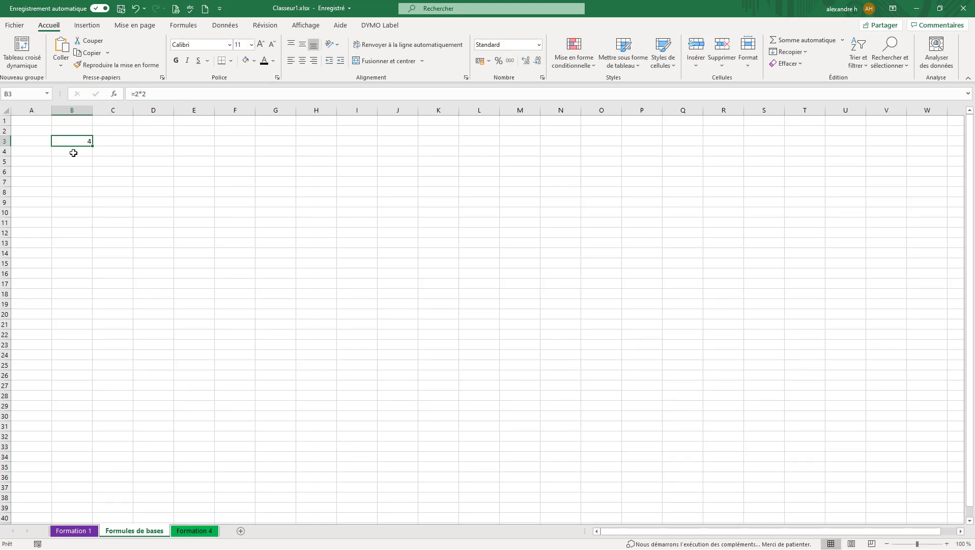
Step: Enter the addition formula =5+5 in cell B4 and reselect the cell to check it
click(73, 152)
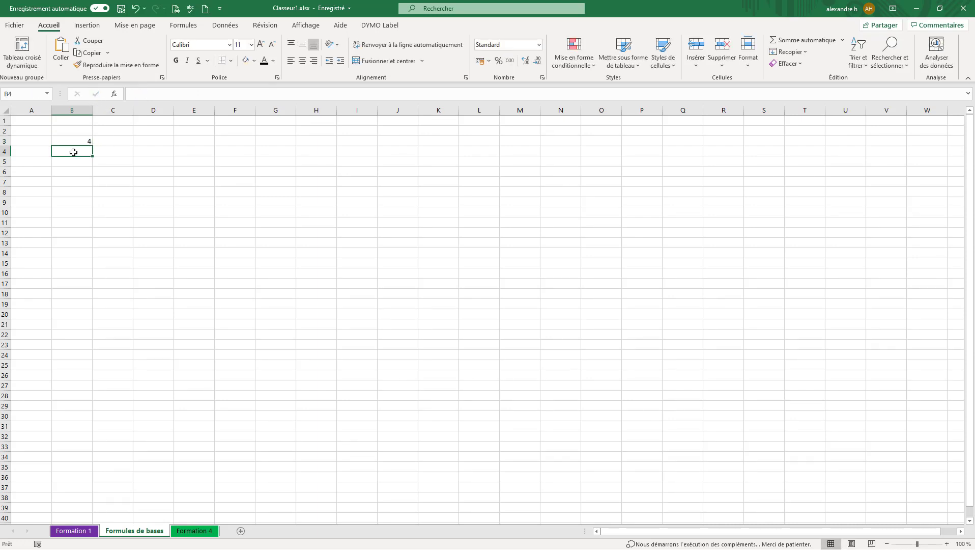
text(=)
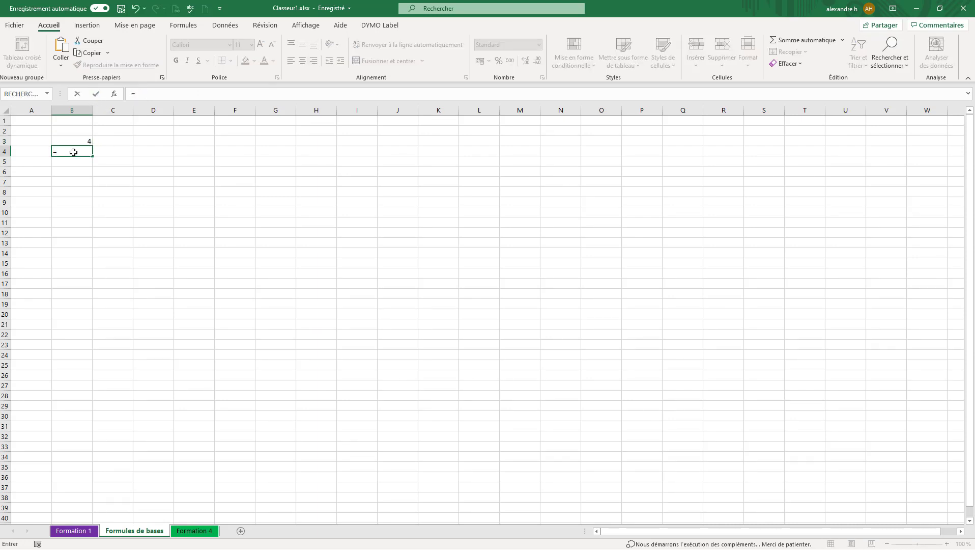
text(5+5)
key(Return)
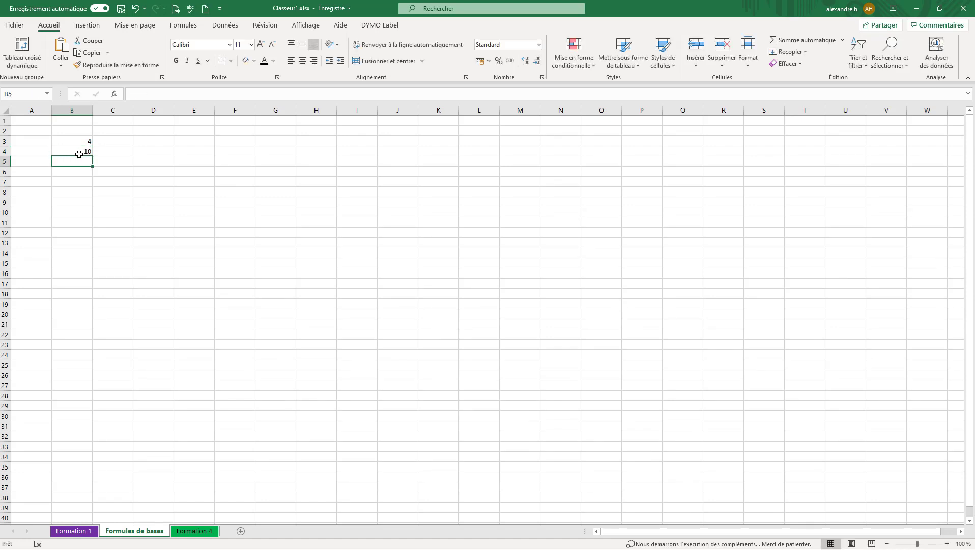
click(82, 153)
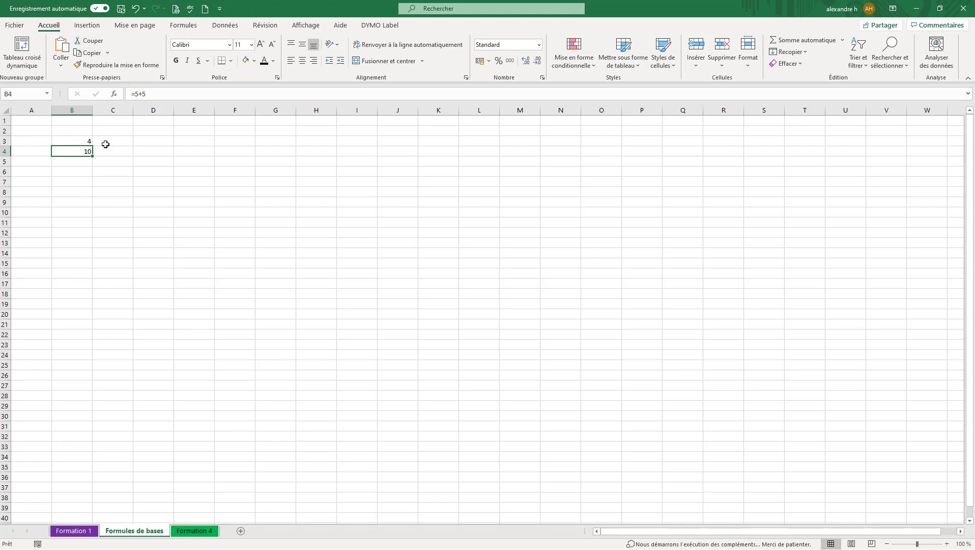
Step: Enter the subtraction formula =20-10 in cell B5 and check the formula
click(85, 163)
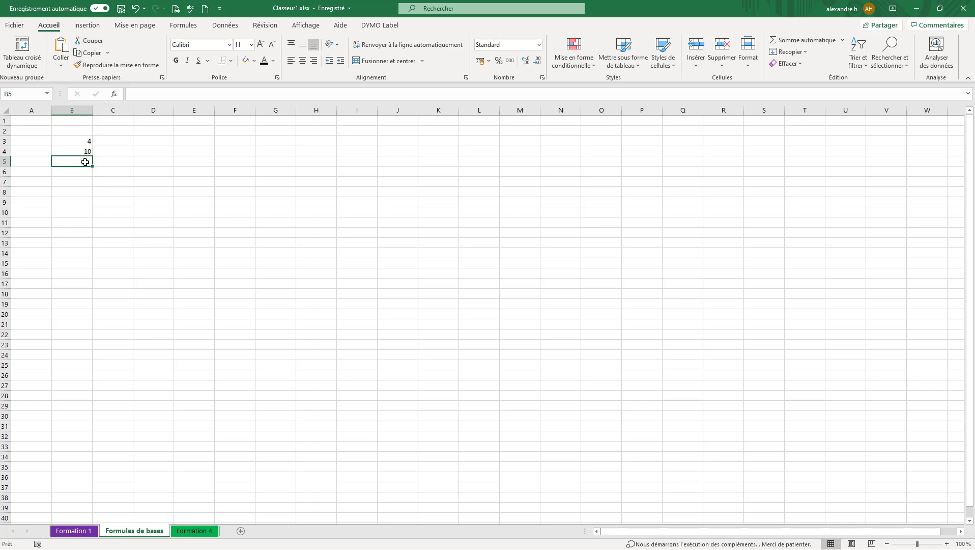
text(2)
key(BackSpace)
text(=)
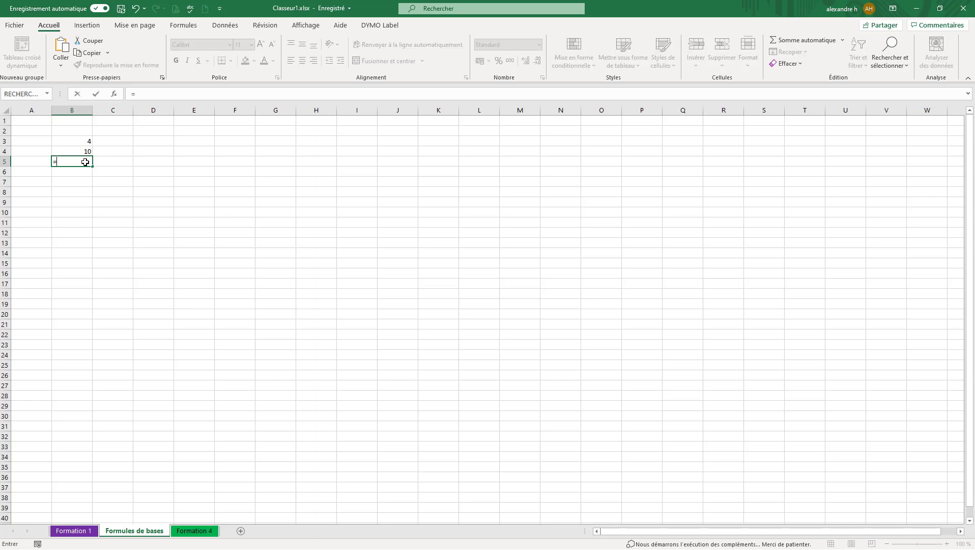
text(20-10)
key(Return)
click(87, 162)
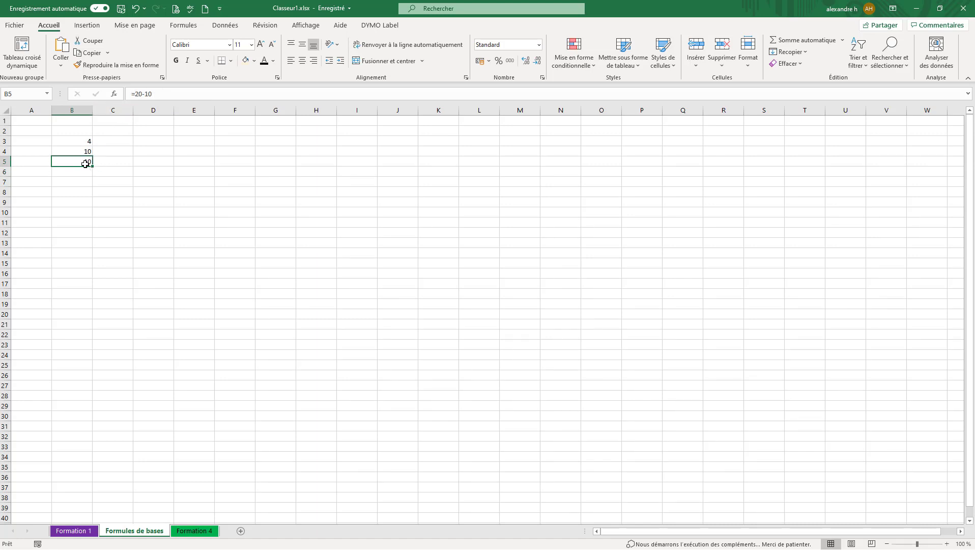
click(85, 147)
Step: Enter 5+5 in cell B6 without a leading equals sign
click(84, 174)
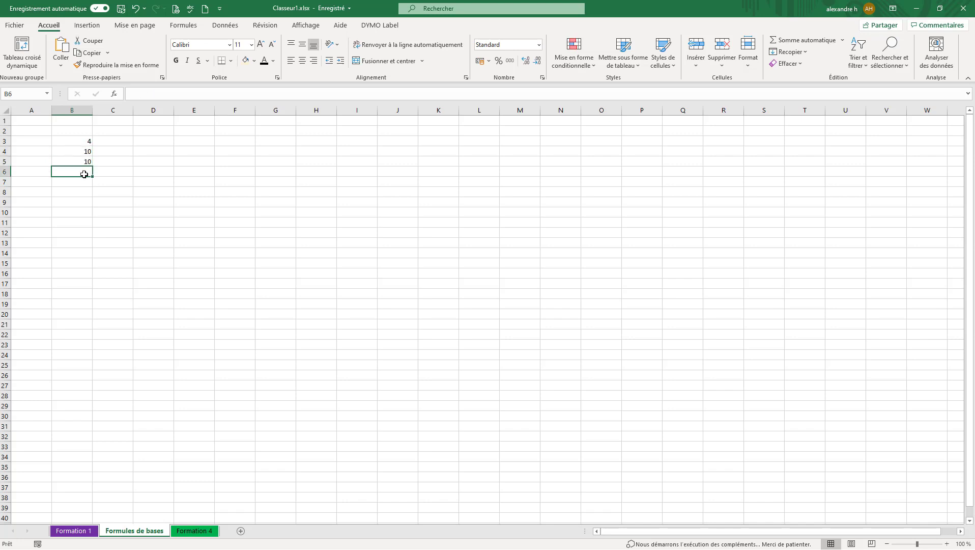
text(5+5)
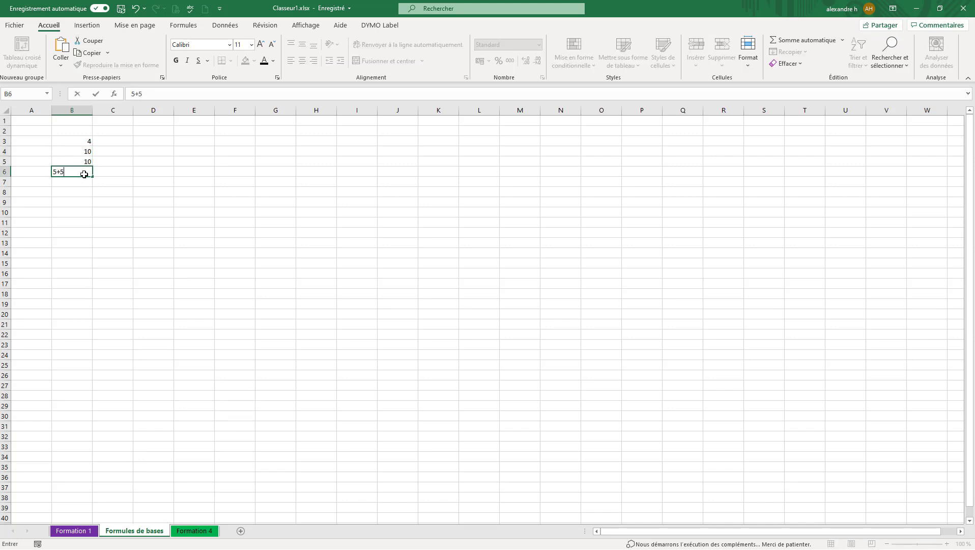
key(Return)
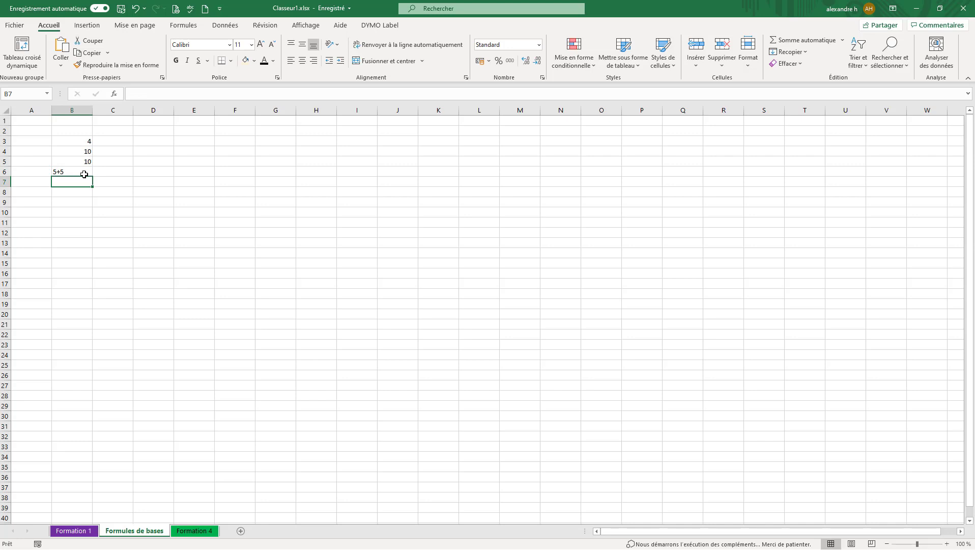
Step: Add an equals sign before the content of cell B6 so it reads =5+5
click(72, 175)
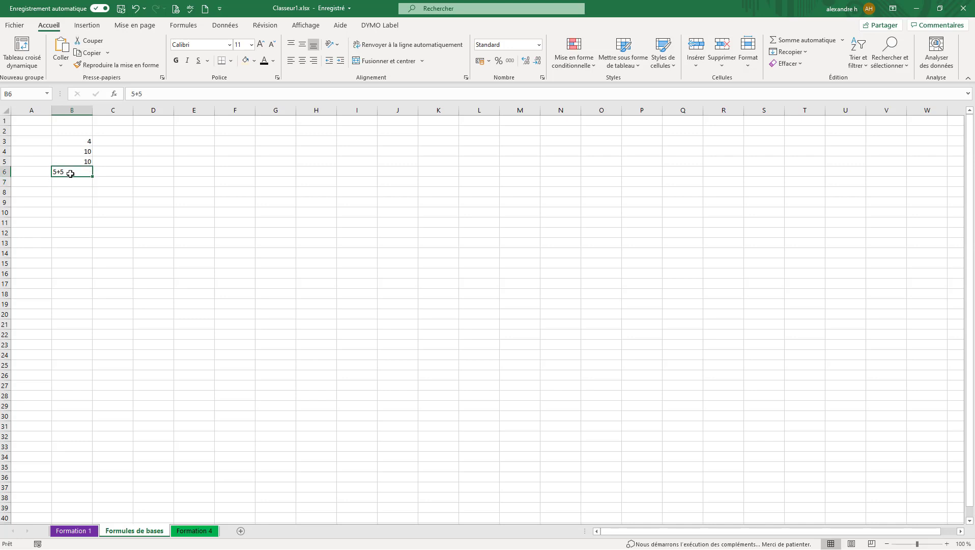
click(132, 94)
text(=)
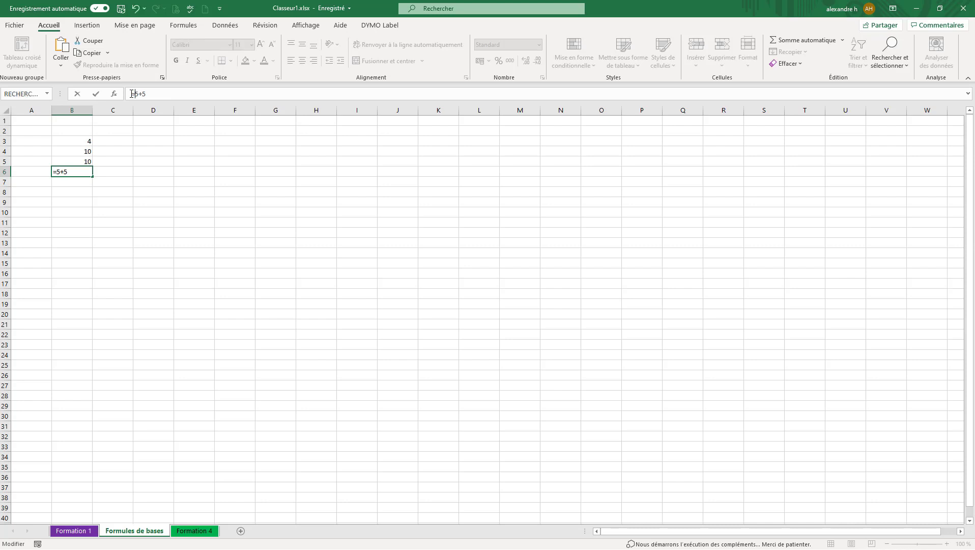
key(Return)
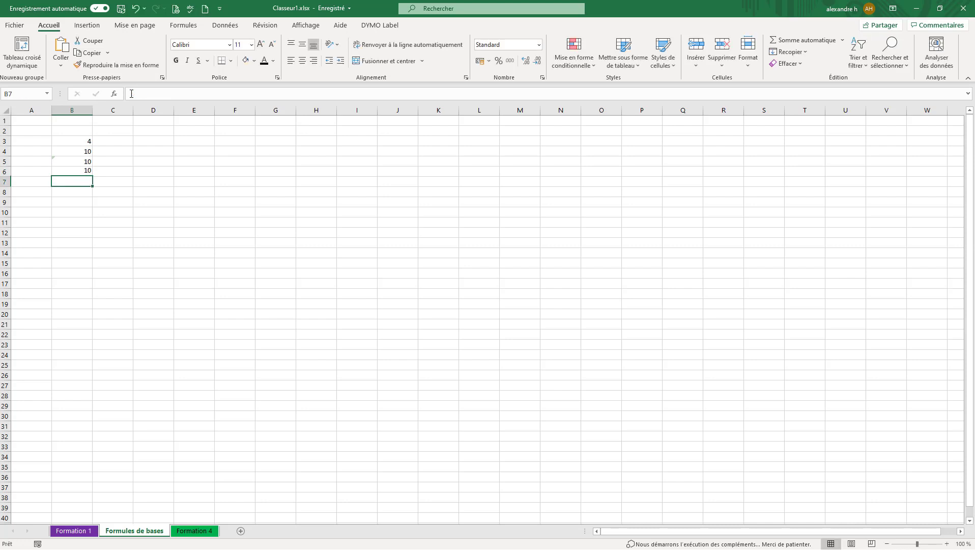
Step: Remove the equals sign from cell B6, leaving the plain text 5+5
click(80, 173)
click(135, 94)
key(BackSpace)
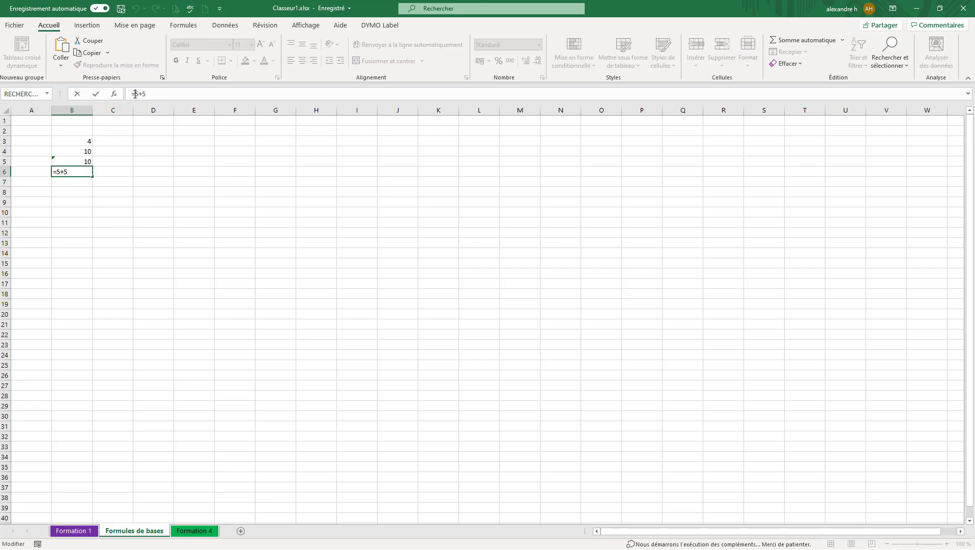
key(Return)
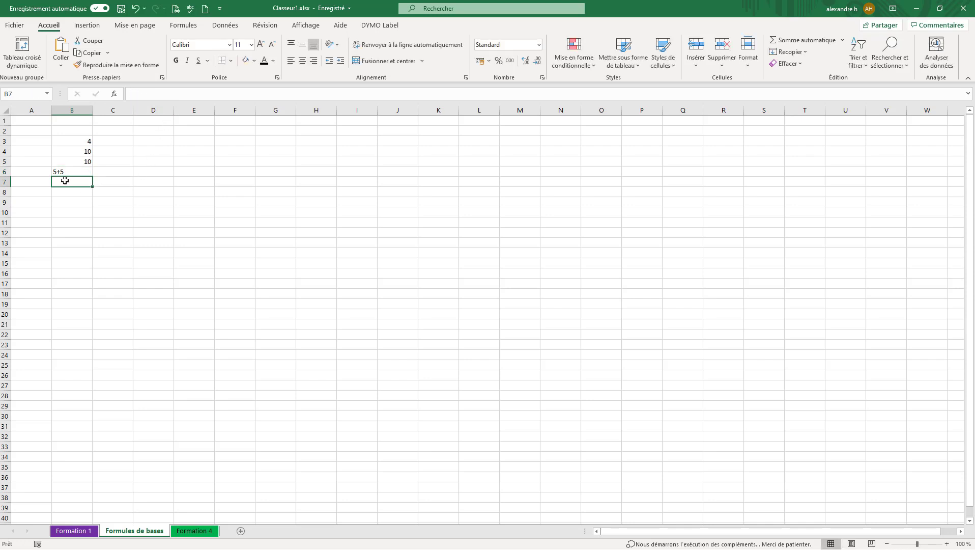
Step: Enter the label "produit" in cell A3, beside the multiplication formula
click(39, 142)
click(72, 140)
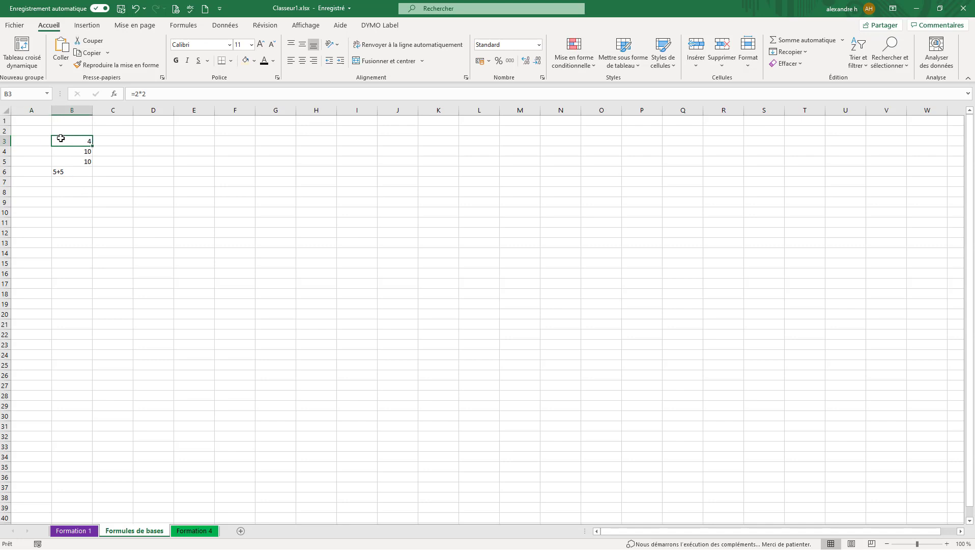
click(38, 140)
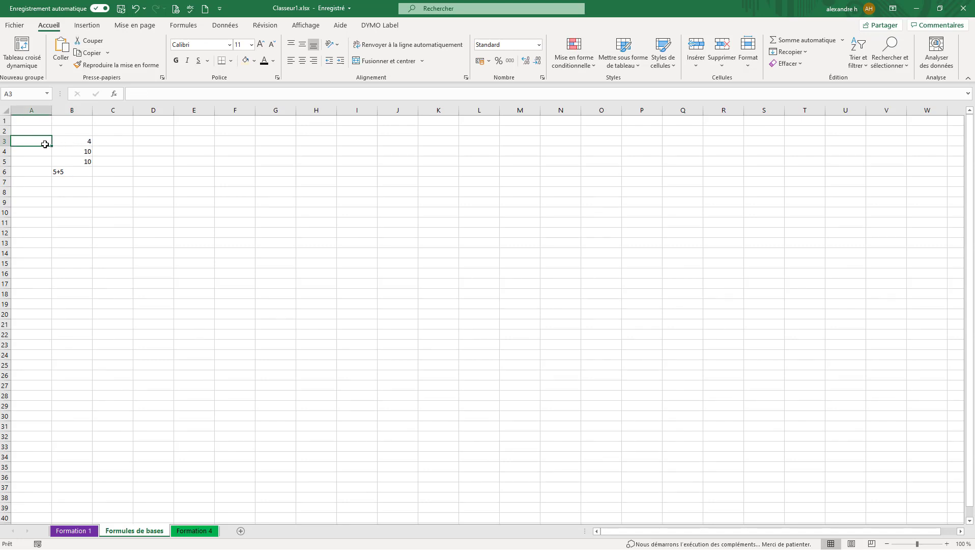
text(produit)
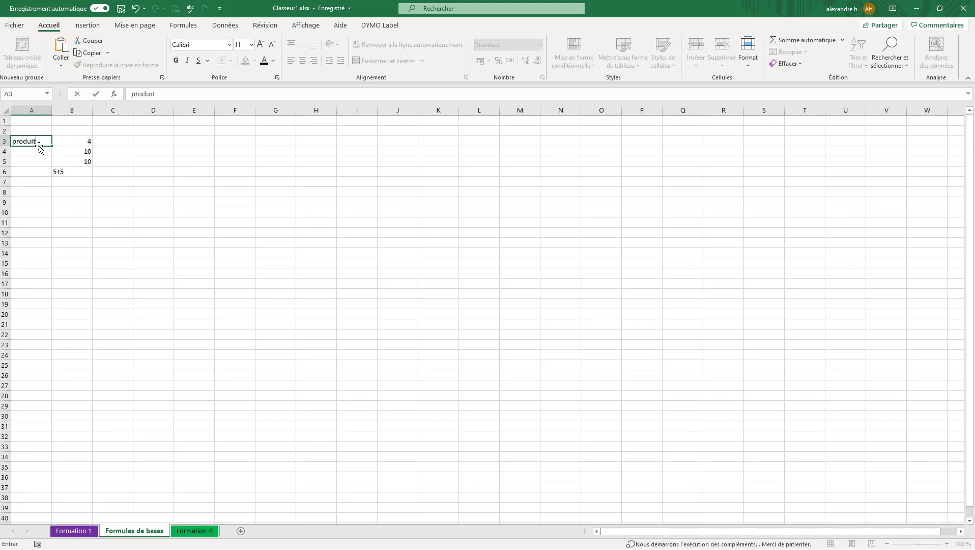
key(Return)
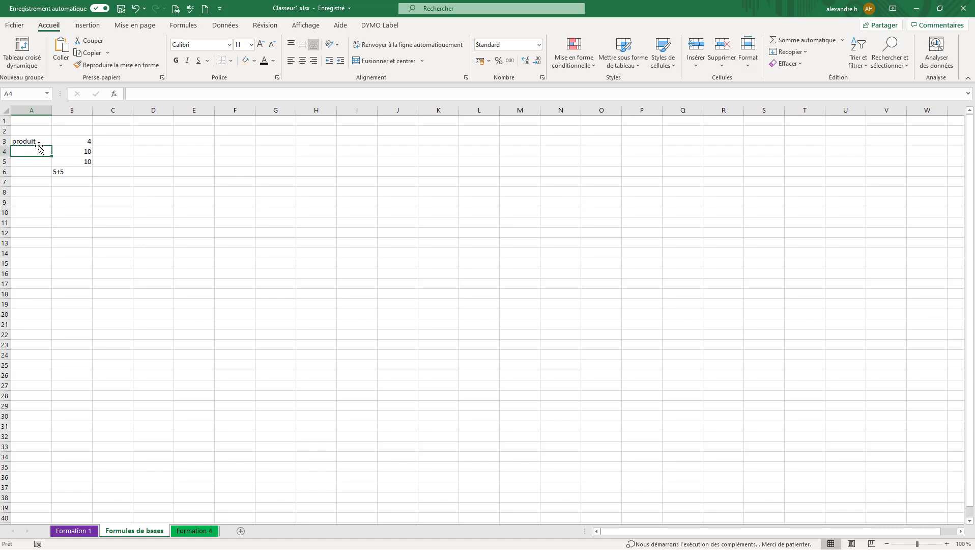
click(68, 148)
click(20, 149)
text(a)
key(BackSpace)
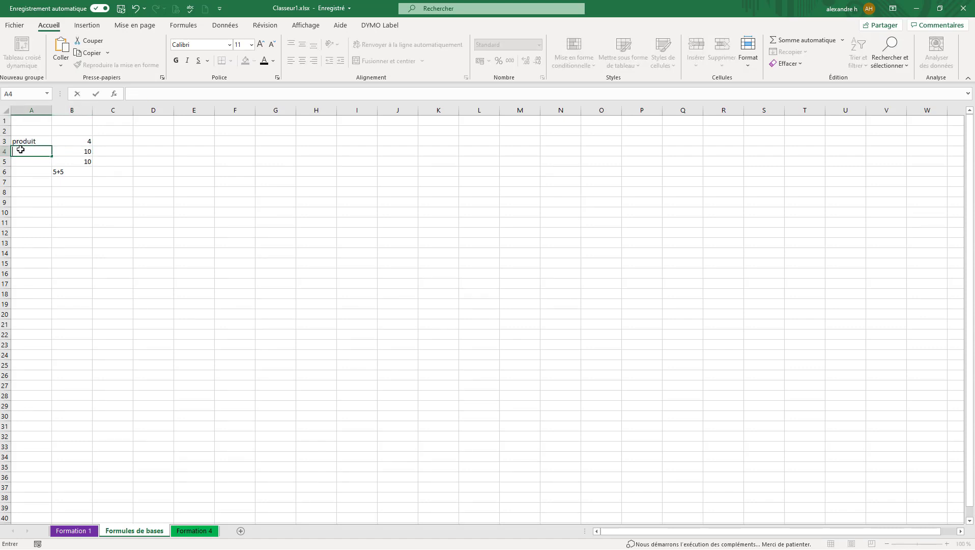
click(50, 201)
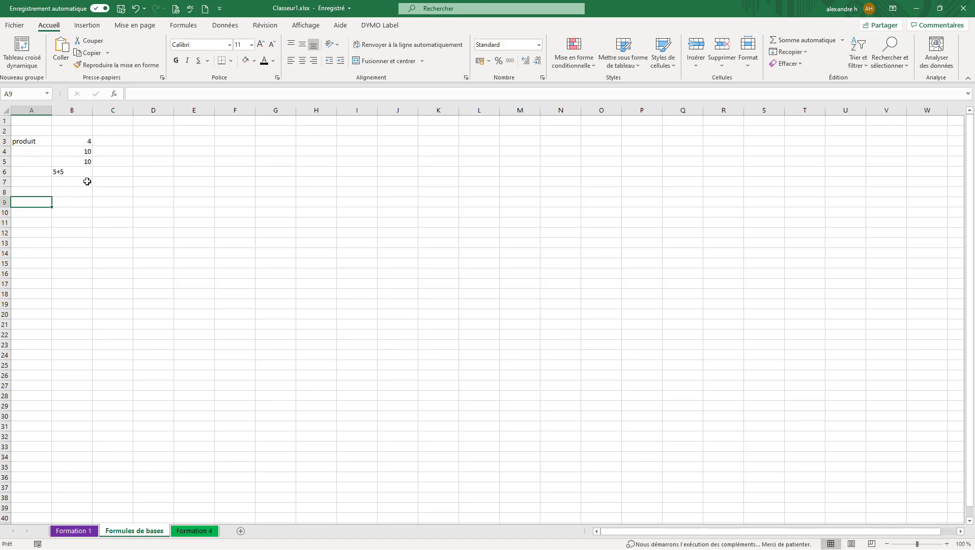
Step: Enter the division formula =50/25 in cell B7 and reselect the cell to check it
click(87, 184)
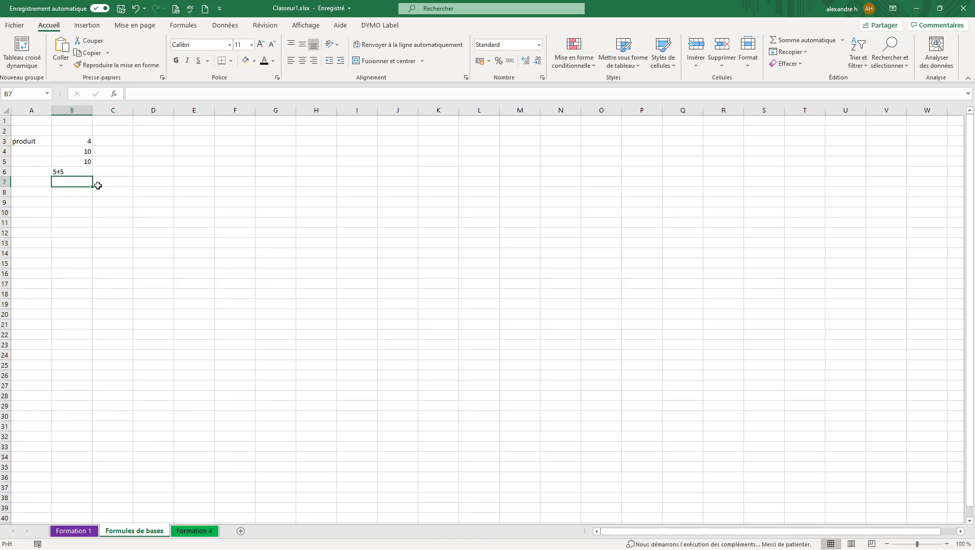
text(=50 )
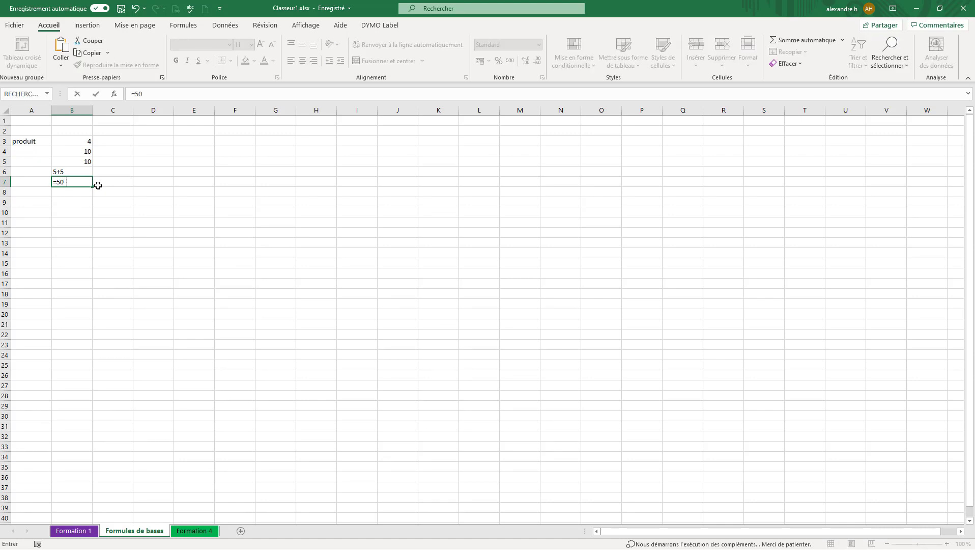
text(/25)
key(Return)
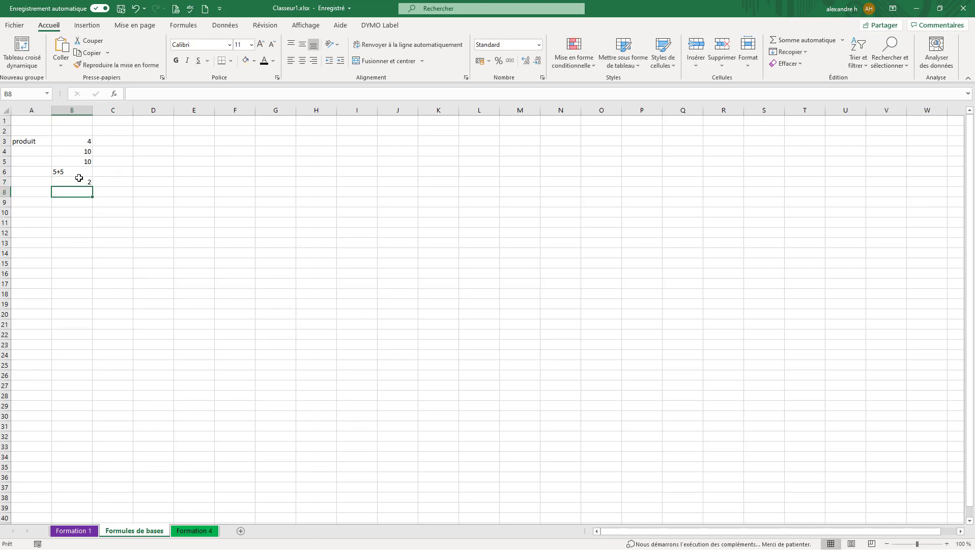
click(79, 177)
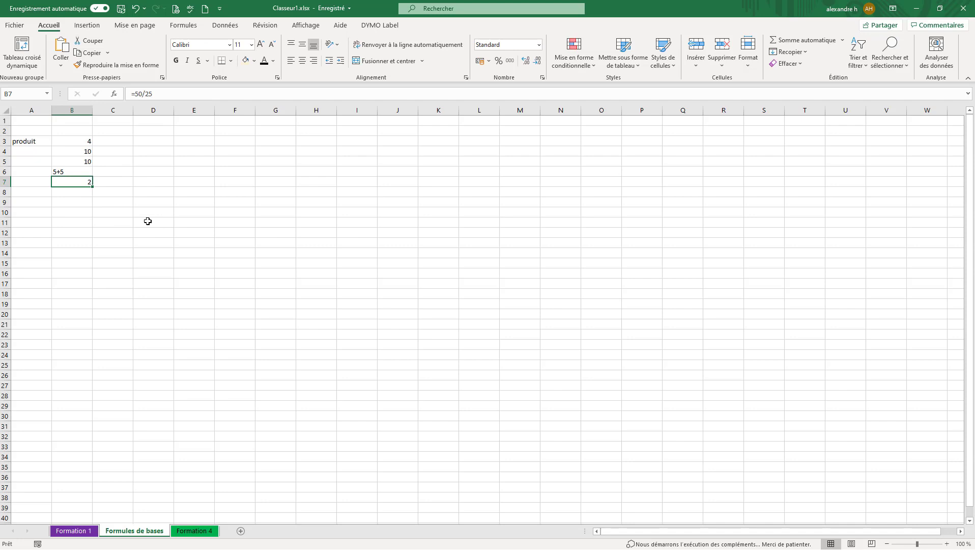
Step: Copy the Fruits list I15:I24 from the Formation 1 sheet and paste it at cell D3 of the Formules de bases sheet
click(167, 141)
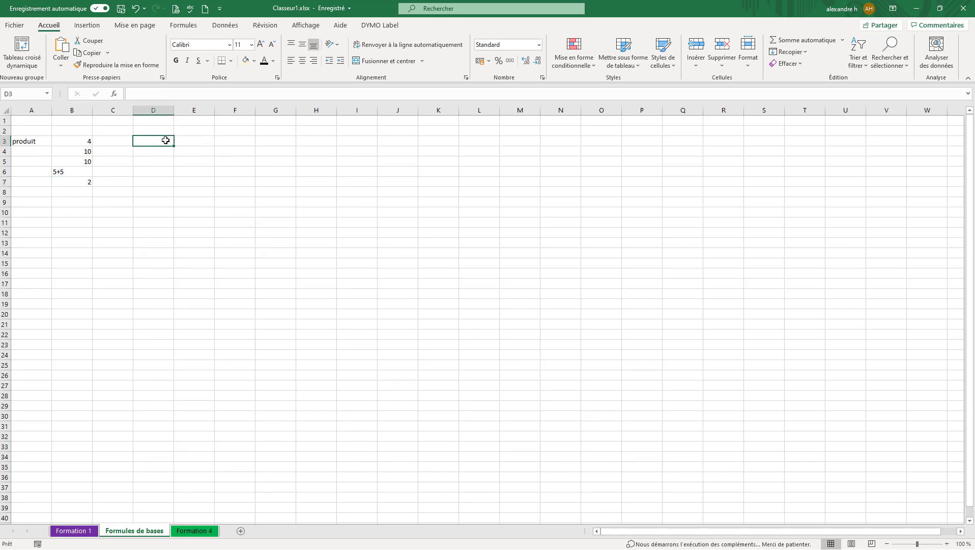
click(78, 531)
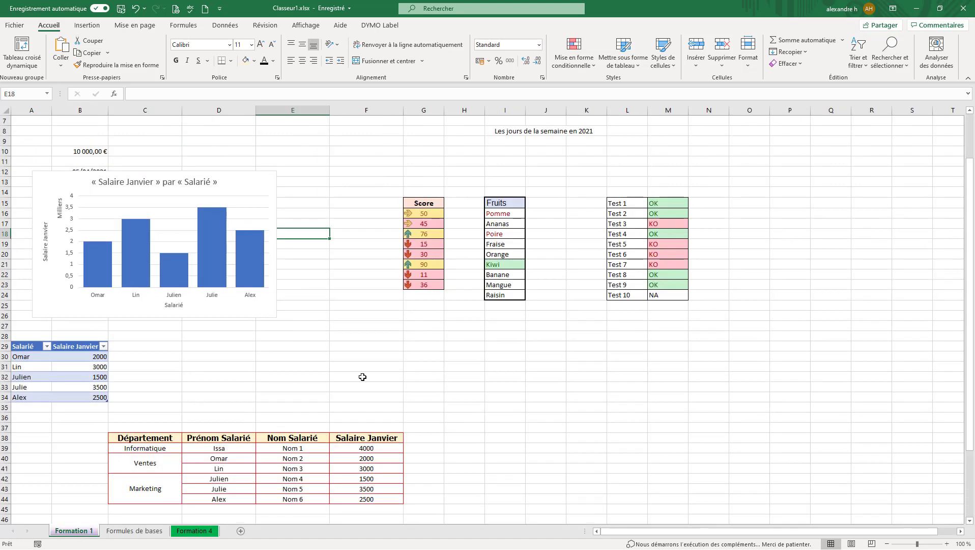
drag(507, 204, 498, 296)
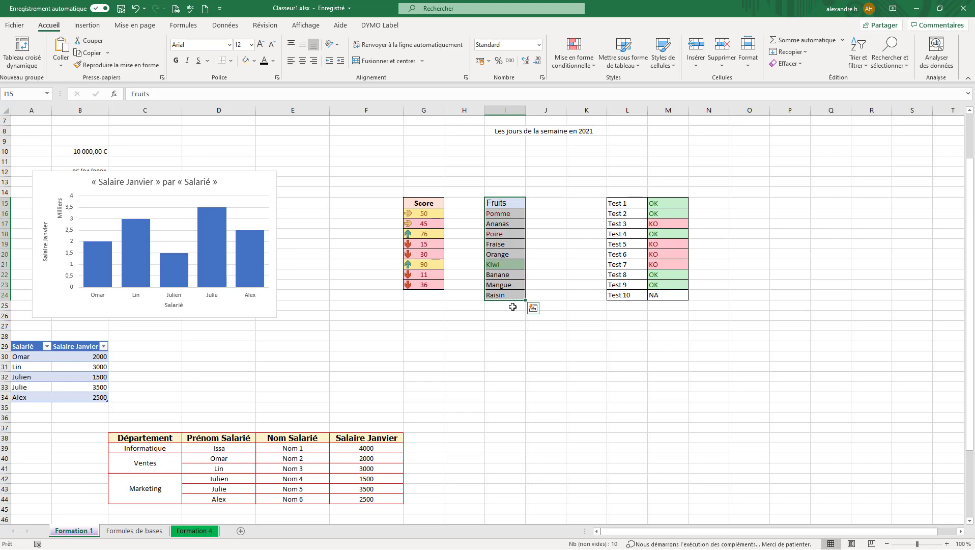
key(ctrl+c)
right_click(513, 226)
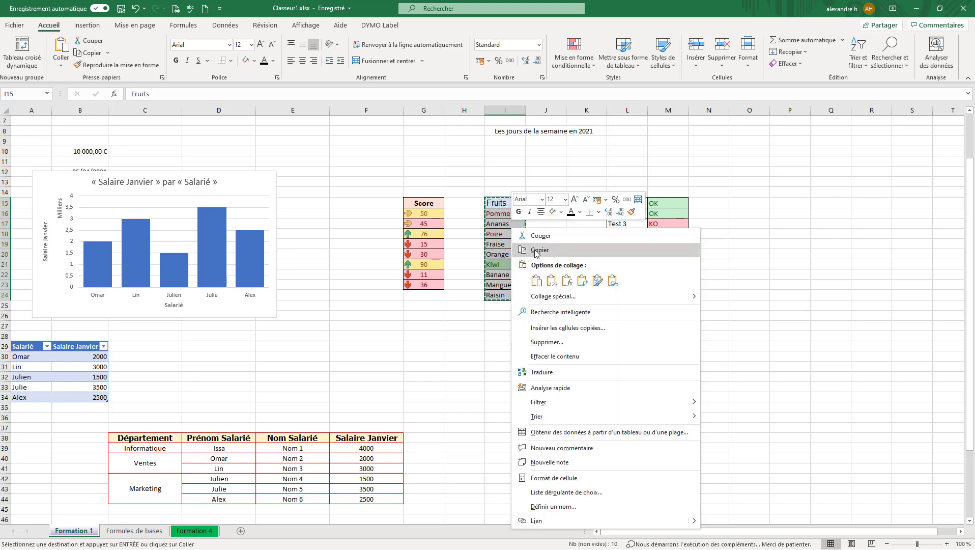
click(535, 250)
click(134, 530)
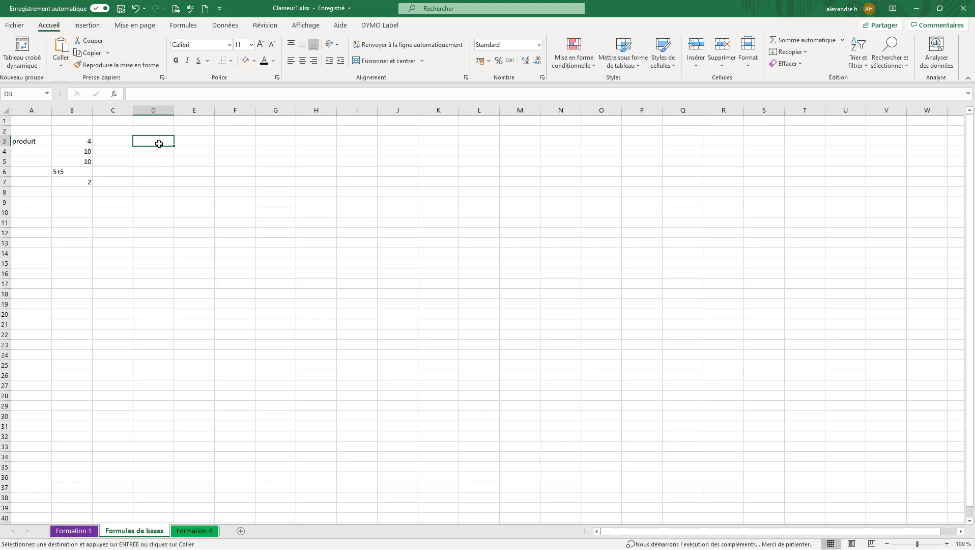
click(64, 50)
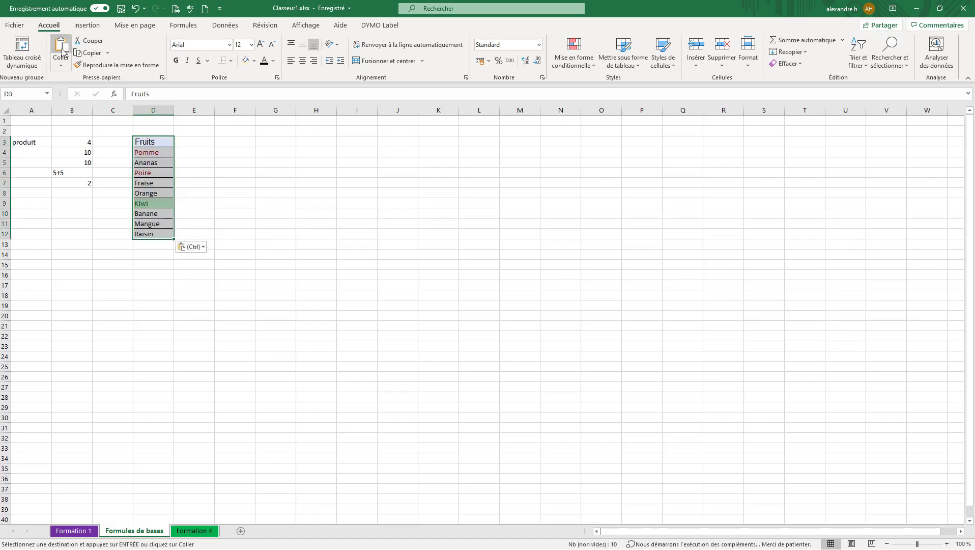
Step: Add the column headers "Qté" in cell E3 and "Total" in cell F3, beside the Fruits header
click(204, 168)
click(189, 142)
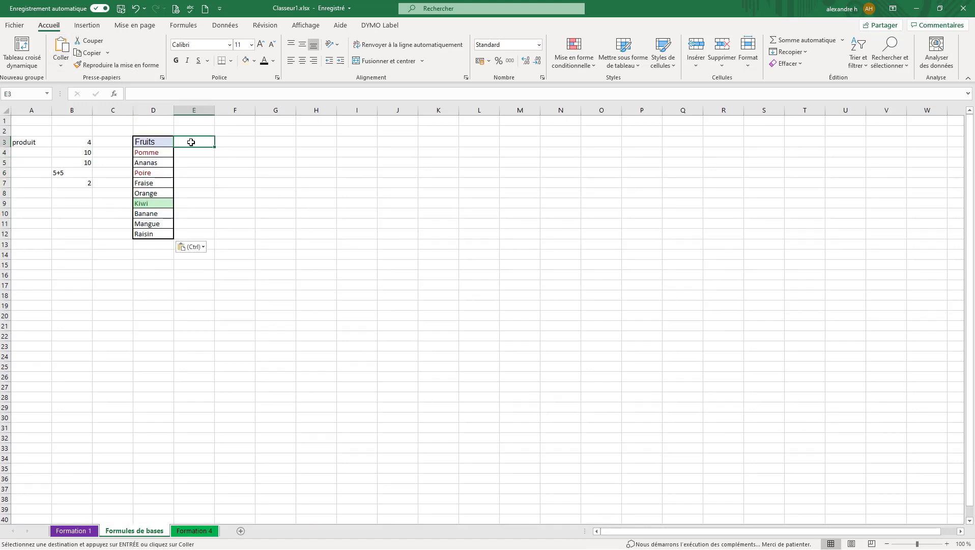
text(Qté)
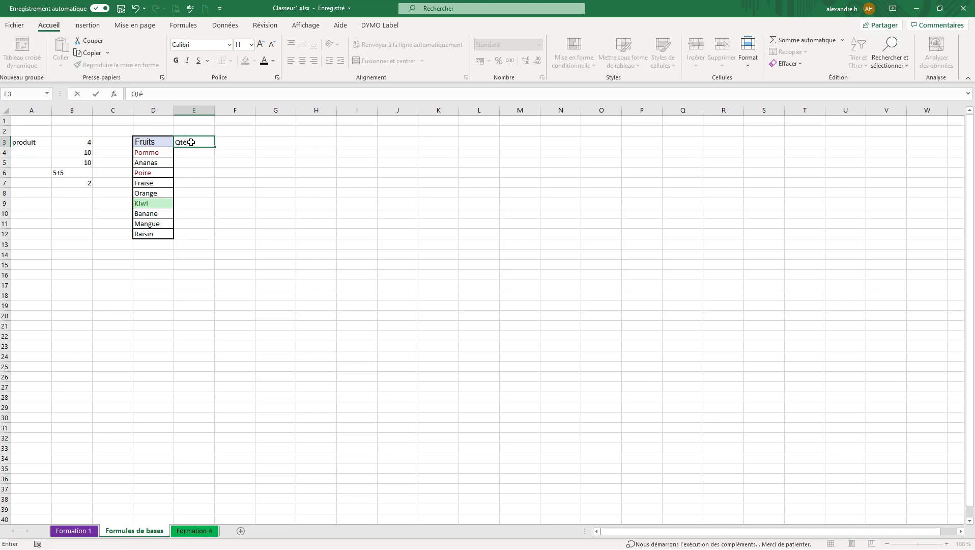
key(Tab)
text(Total)
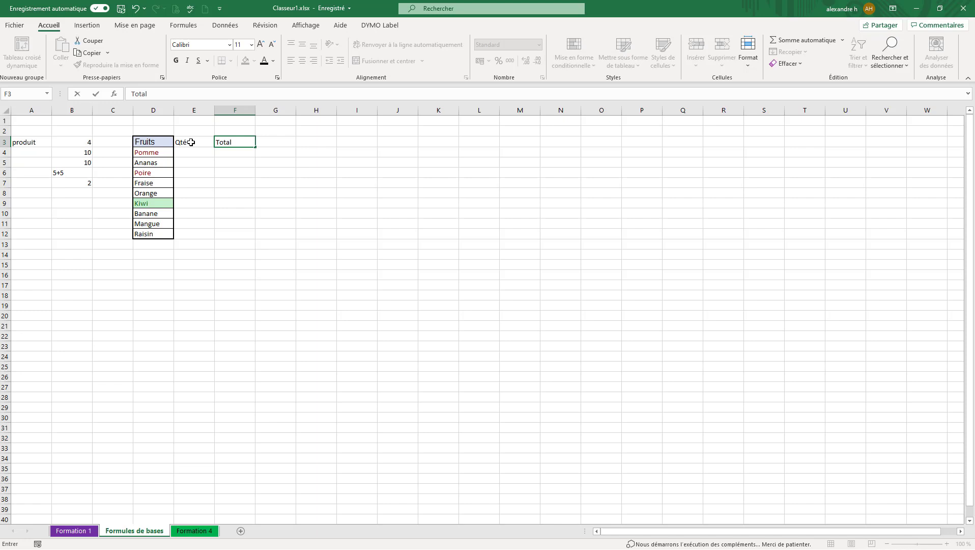
key(Return)
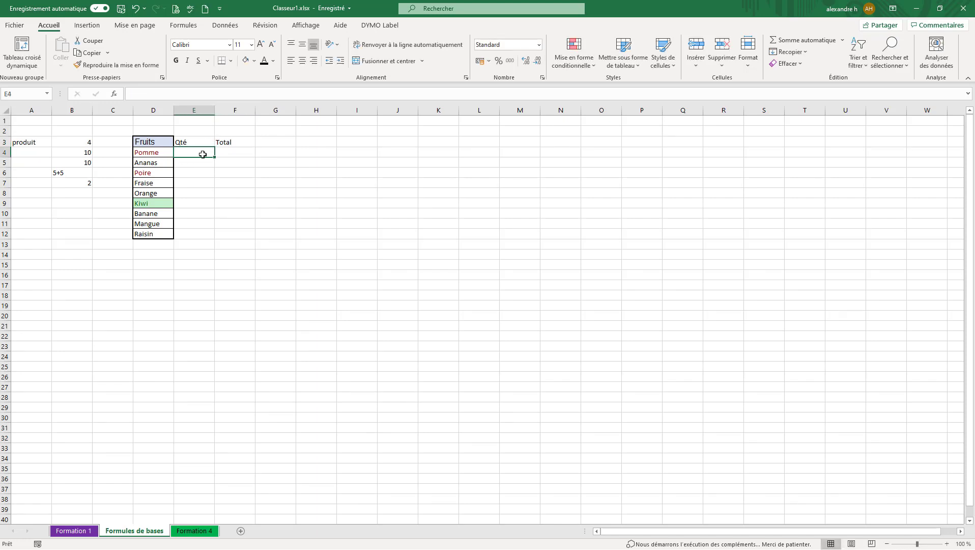
Step: Fill the Qté cells E4 to E12 with the quantities 2, 7, 24, 3, 14, 35, 41, 23 and 11
text(2)
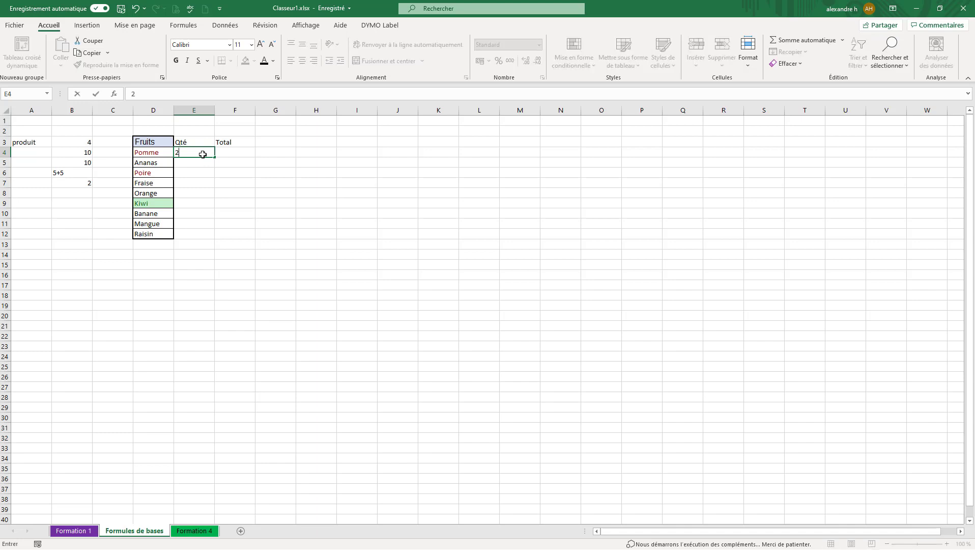
key(Return)
text(7)
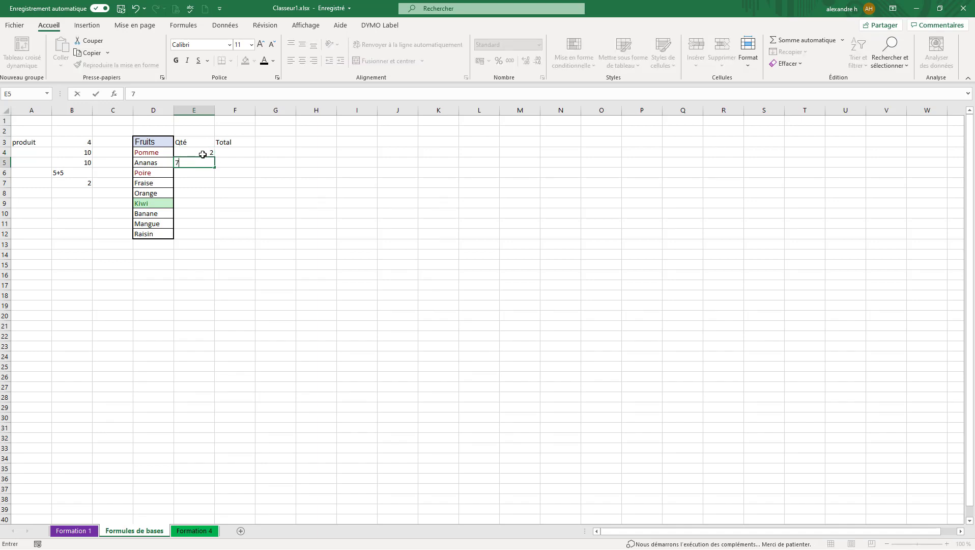
key(Return)
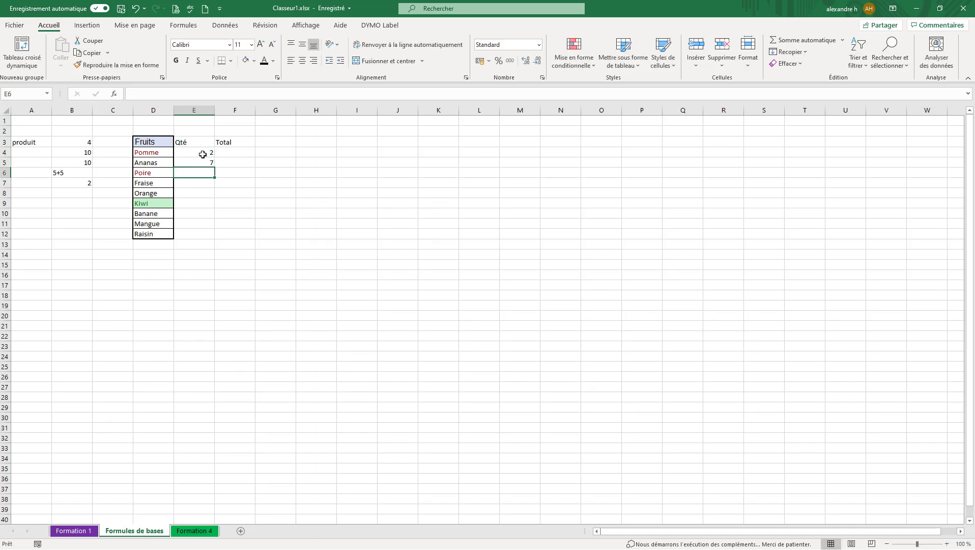
text(24)
key(Return)
text(3)
key(Return)
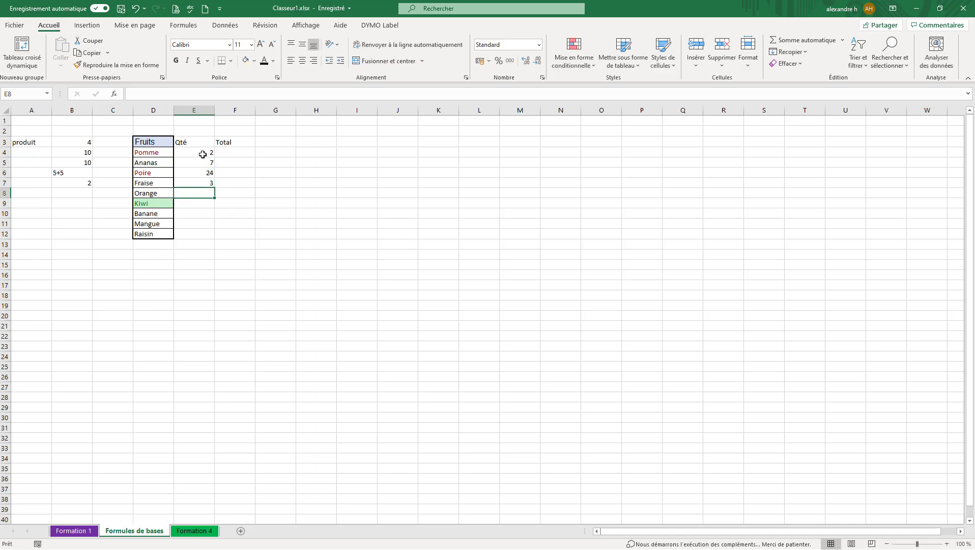
text(14)
key(Return)
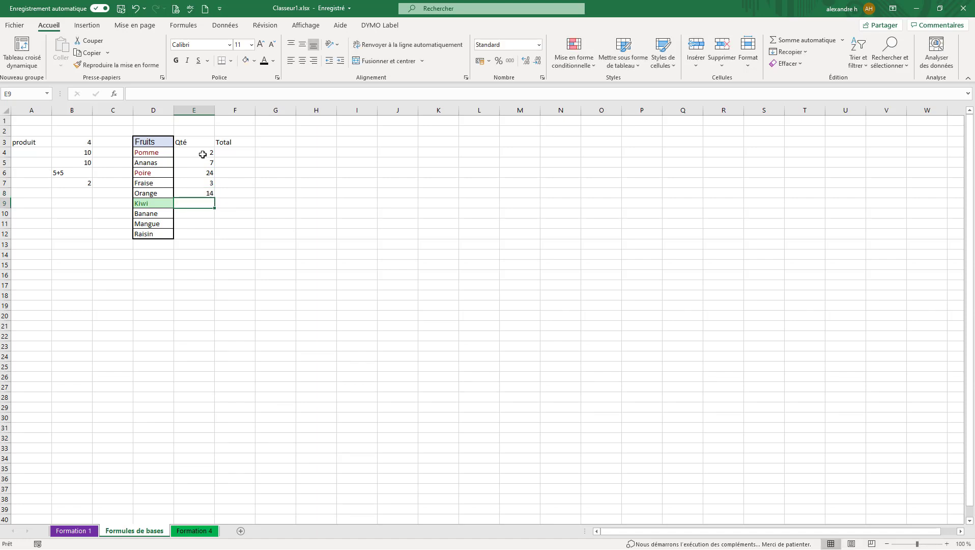
text(35)
key(Return)
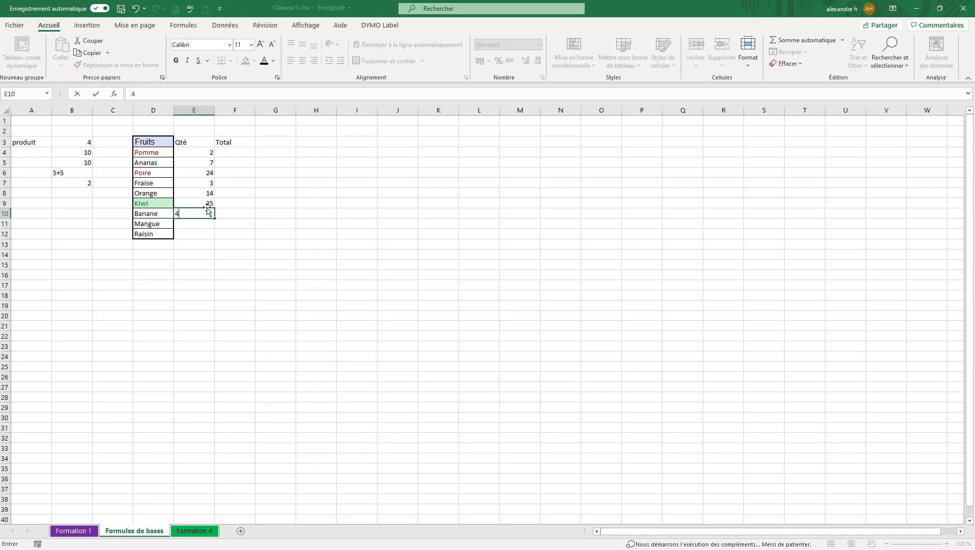
key(Down)
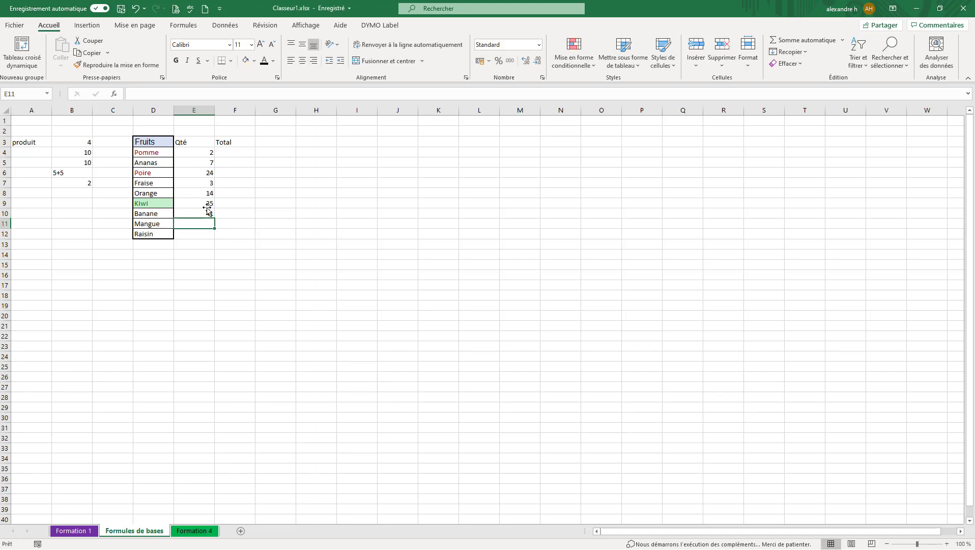
text(23)
key(Return)
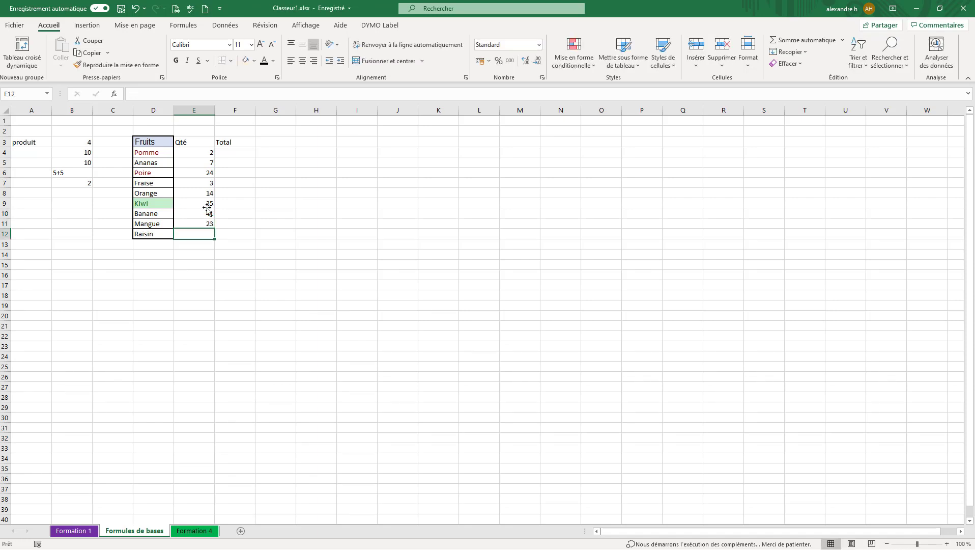
text(11)
key(Return)
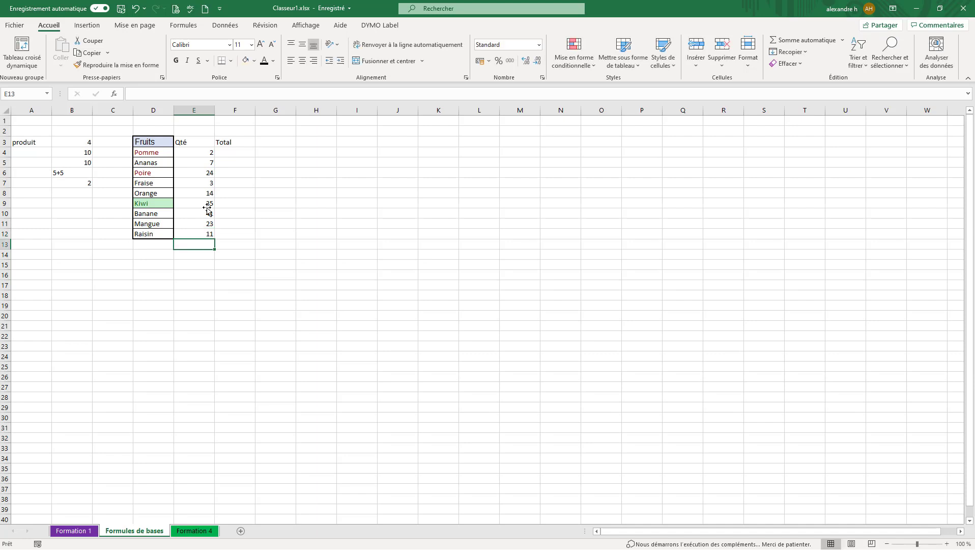
Step: Insert a new blank column between the Qté and Total columns
click(185, 142)
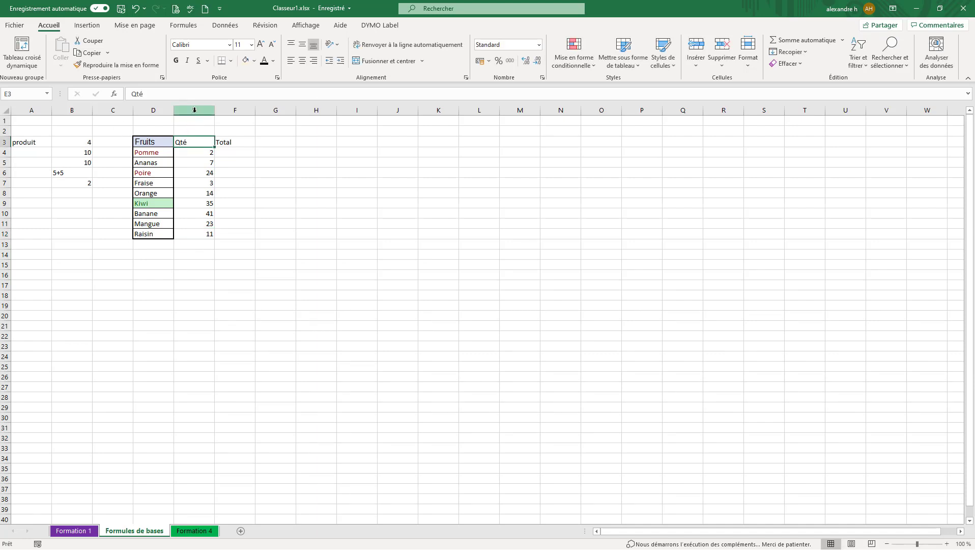
click(194, 109)
click(235, 110)
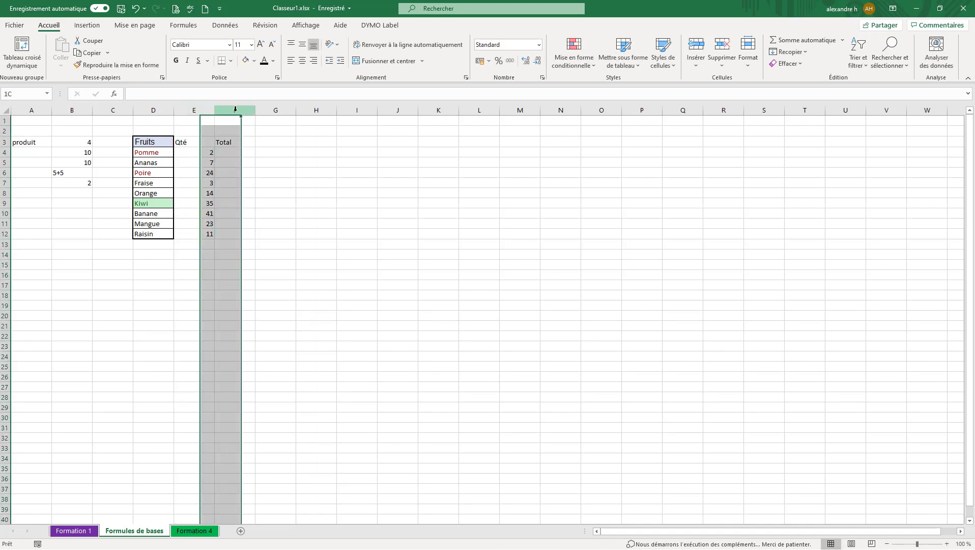
right_click(198, 111)
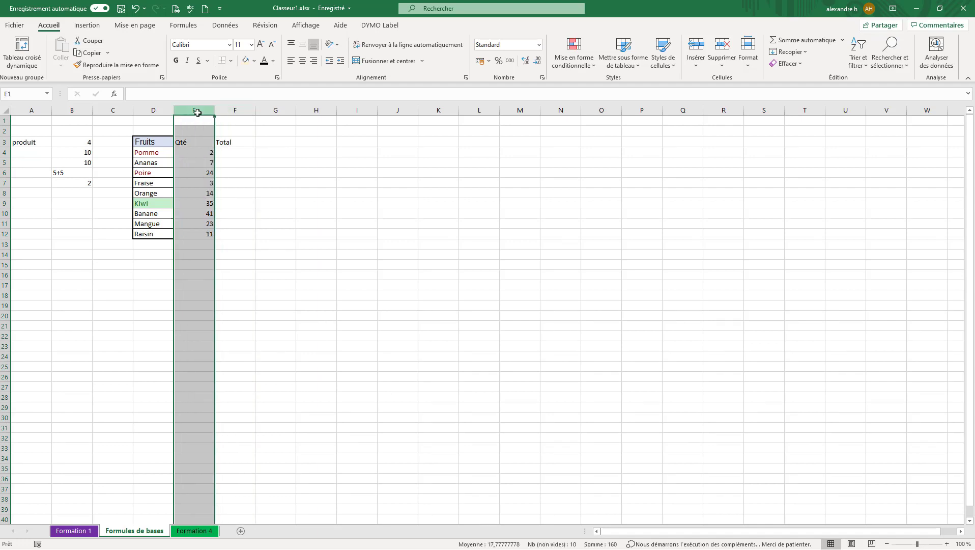
click(191, 110)
click(227, 110)
right_click(228, 112)
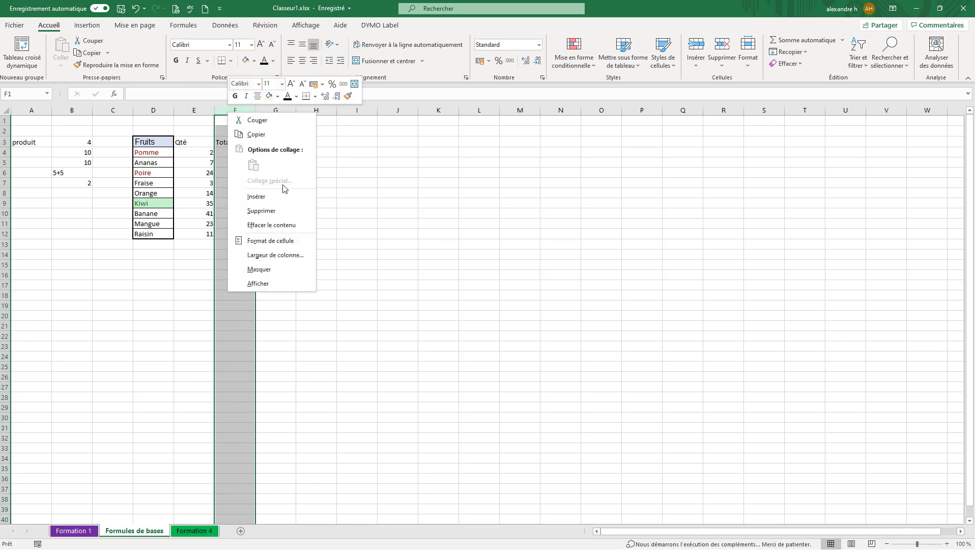
click(269, 195)
Step: Enter the unit "Kg" in cell F4 and fill it down to F12 for all the fruits
click(233, 145)
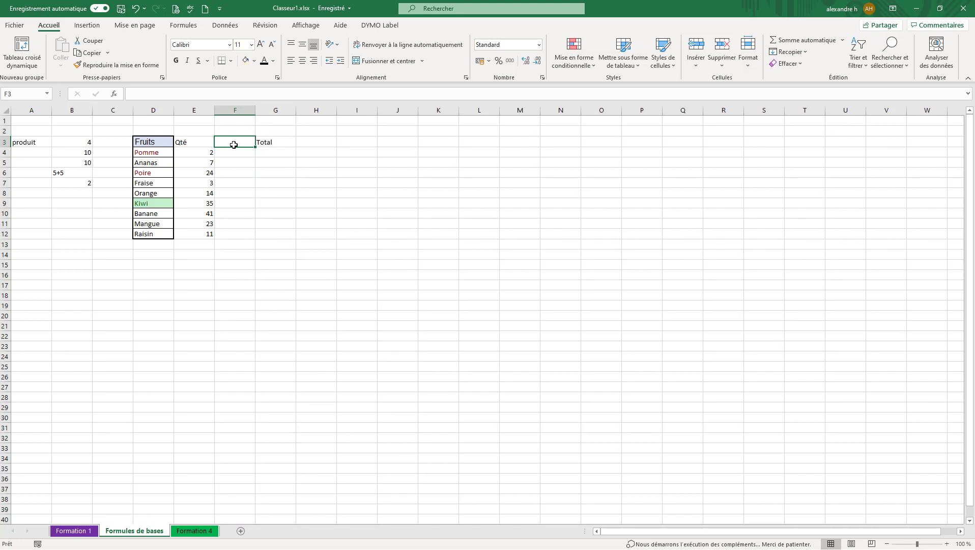
click(234, 159)
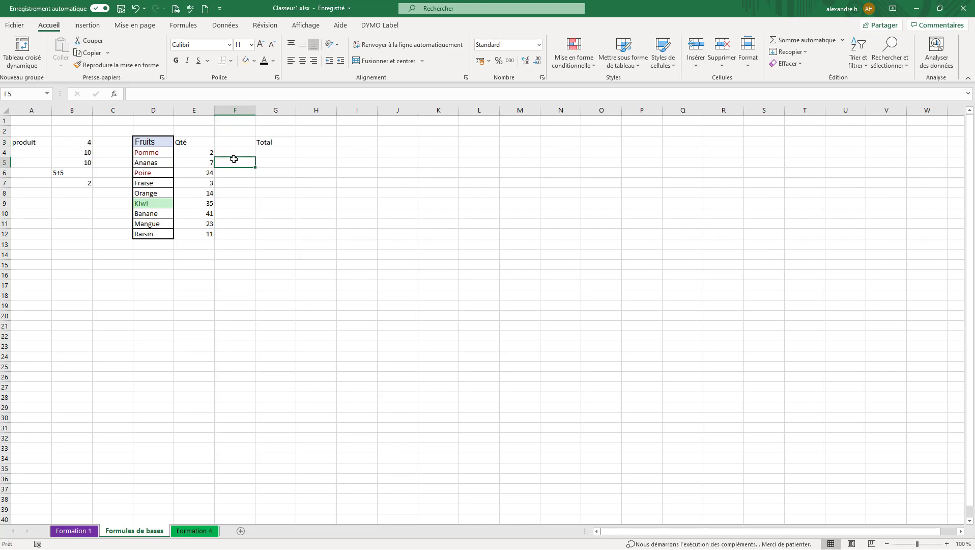
click(234, 154)
text(Kg)
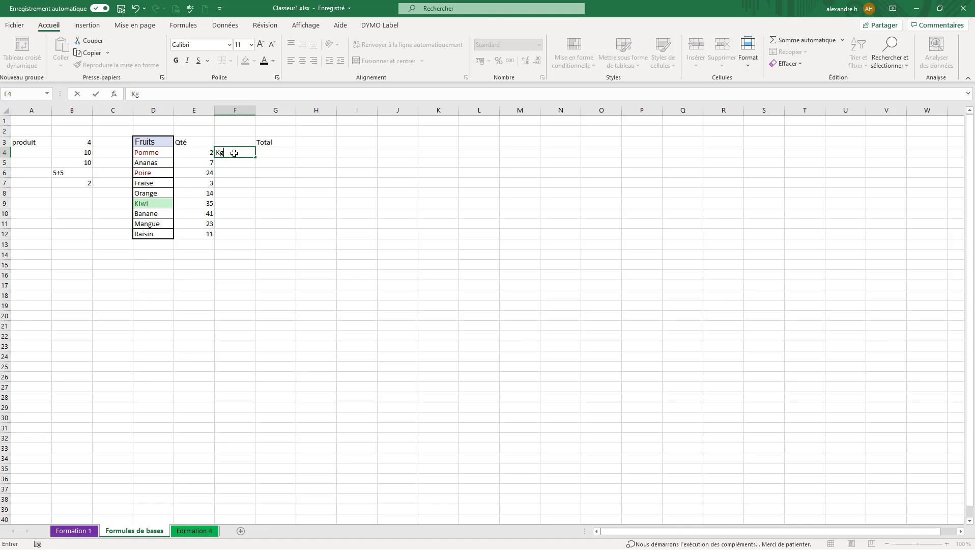
key(Return)
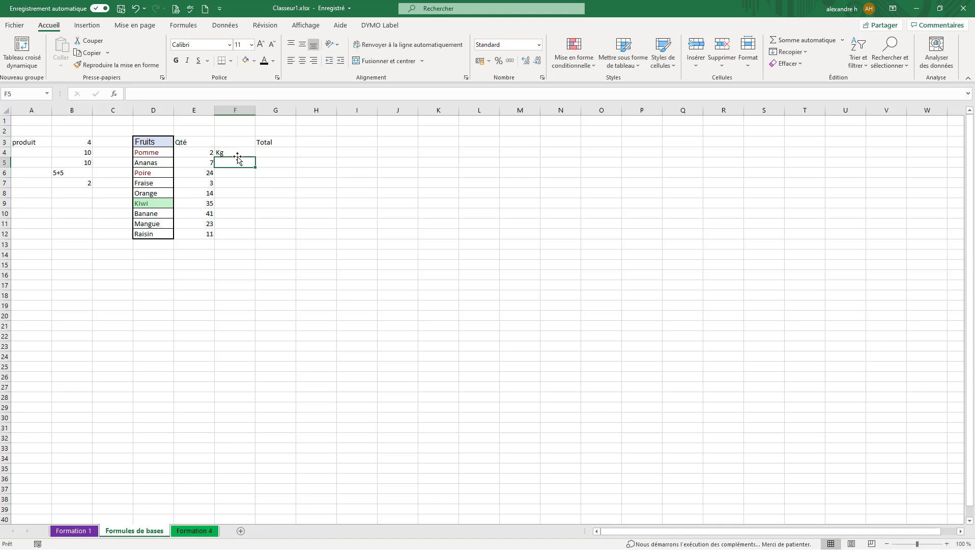
click(242, 152)
drag(255, 158, 260, 242)
Step: Enter the header "Unité" in cell F3, above the Kg values
click(241, 138)
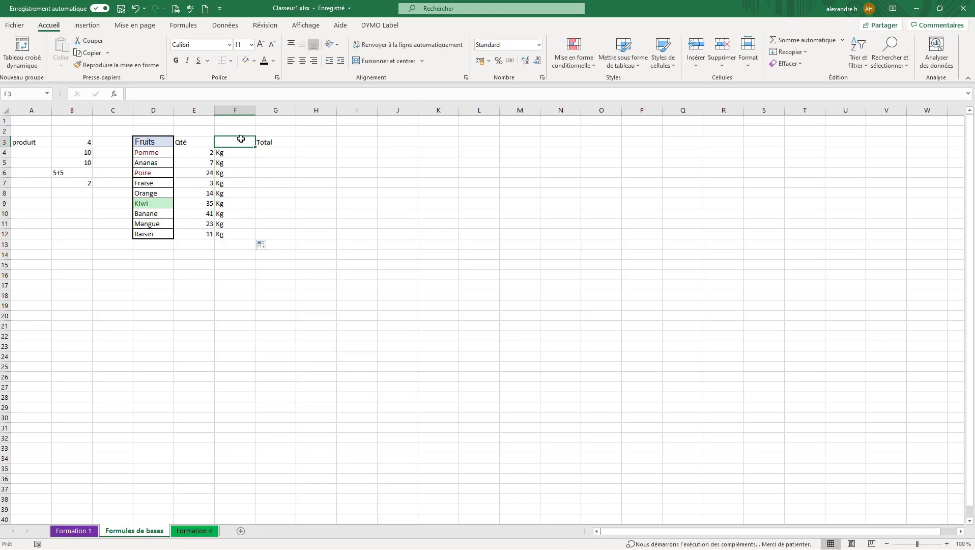
text(Un)
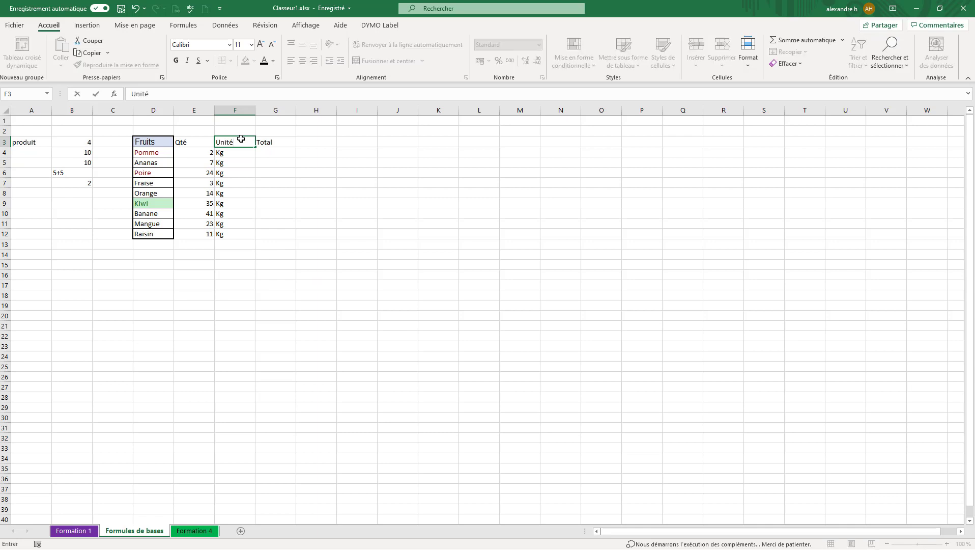
text(ité)
click(242, 173)
Step: Apply all borders to the fruit table D3:G12 and deselect the range
drag(168, 143, 265, 235)
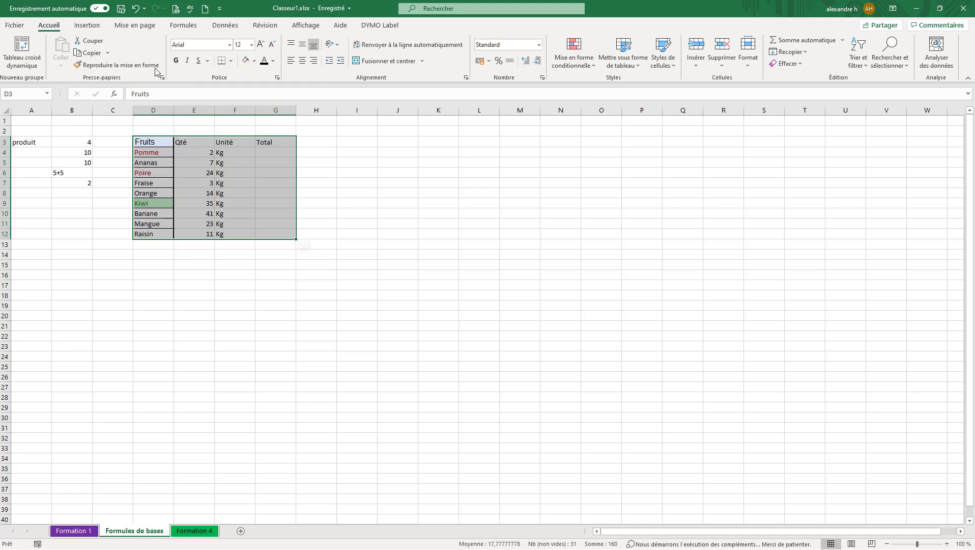
click(231, 63)
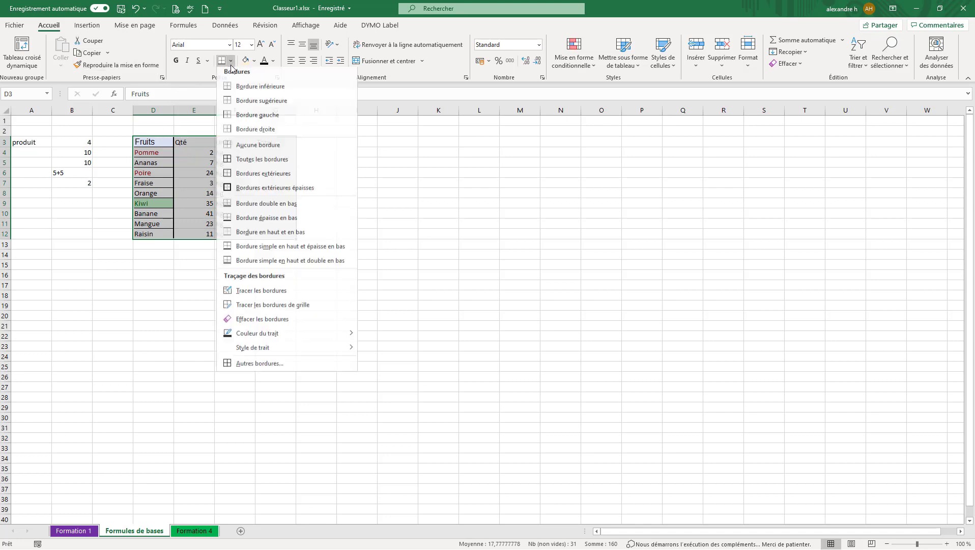
click(229, 158)
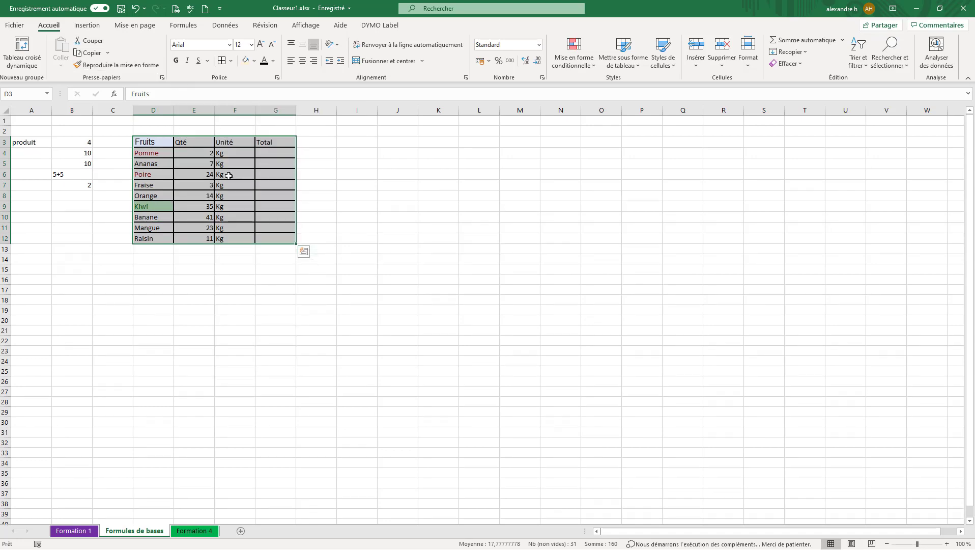
click(185, 166)
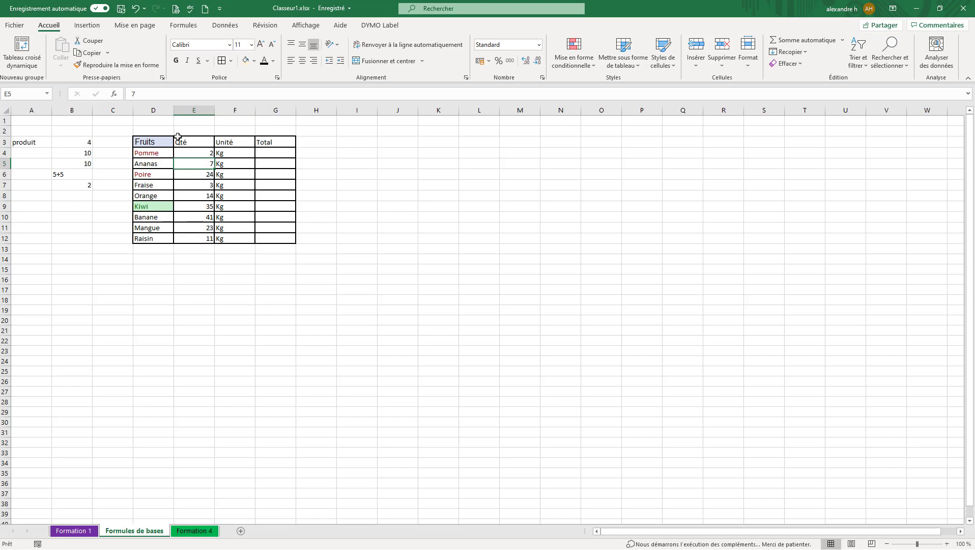
Step: Format the table headers in D3:G3 with a light blue theme fill, centred alignment and bold text
drag(168, 141, 273, 145)
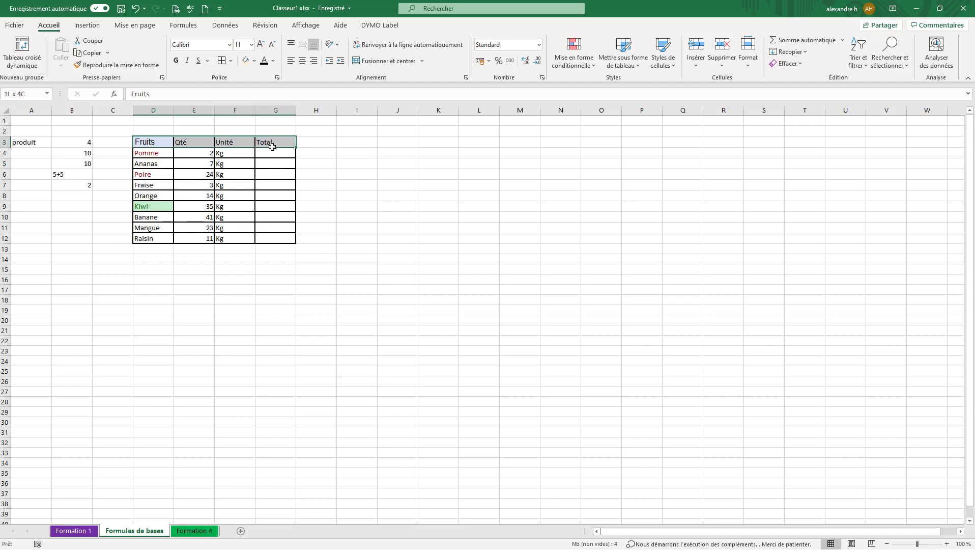
click(254, 61)
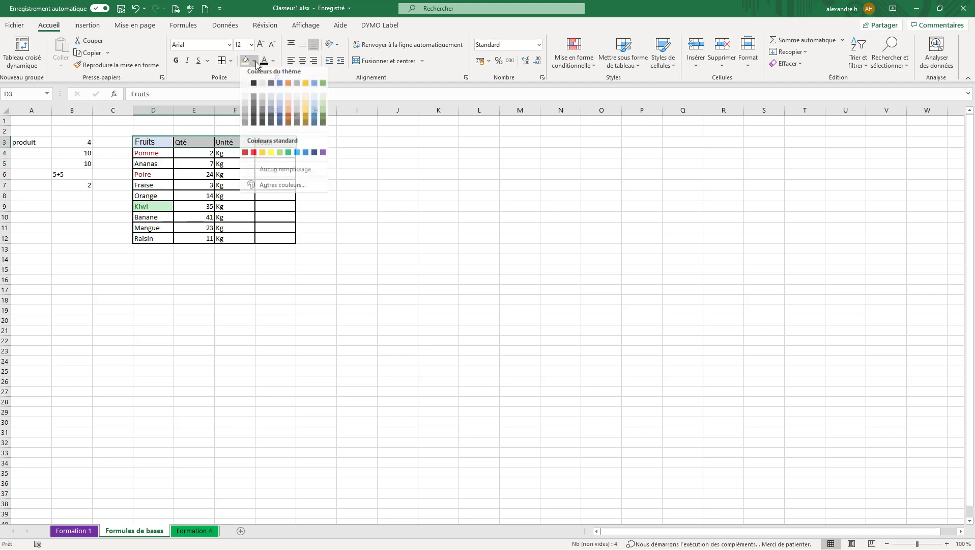
click(281, 100)
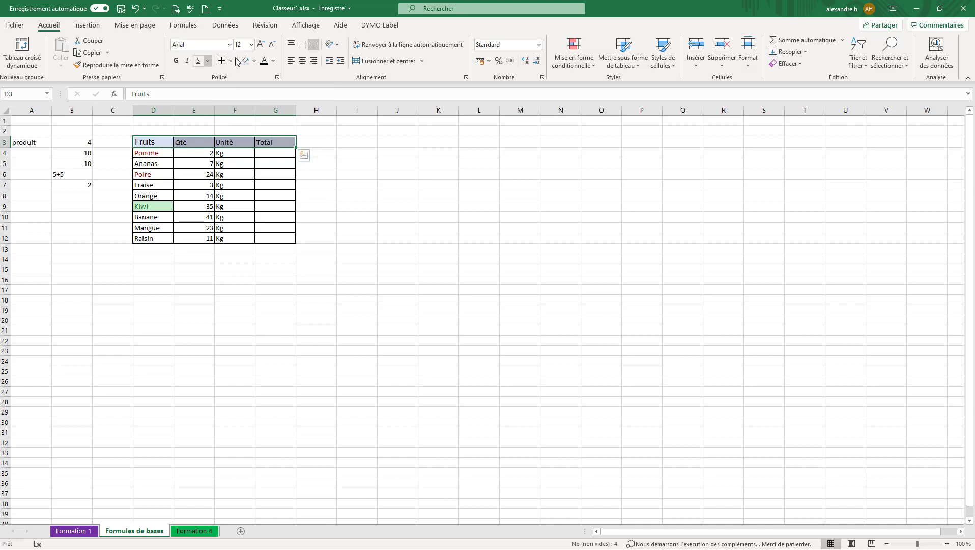
click(303, 61)
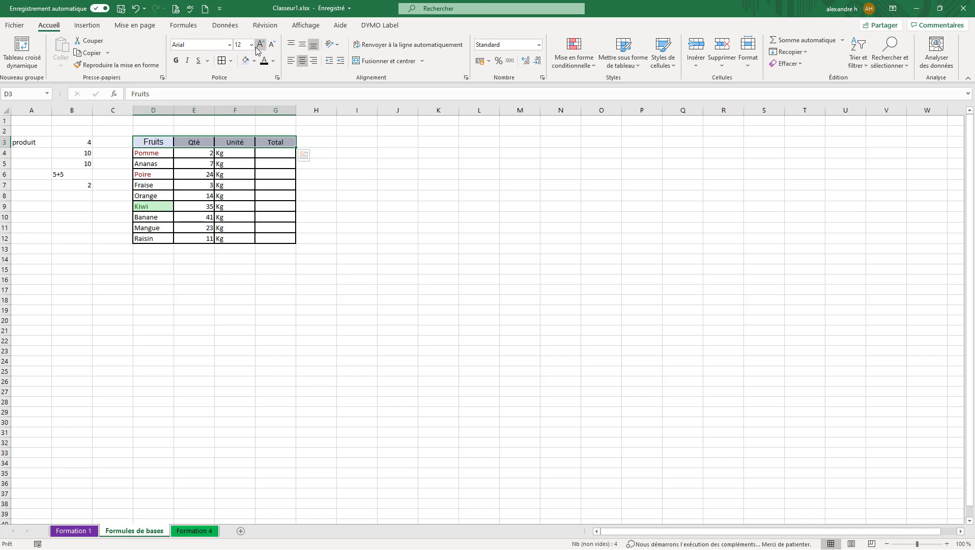
click(176, 60)
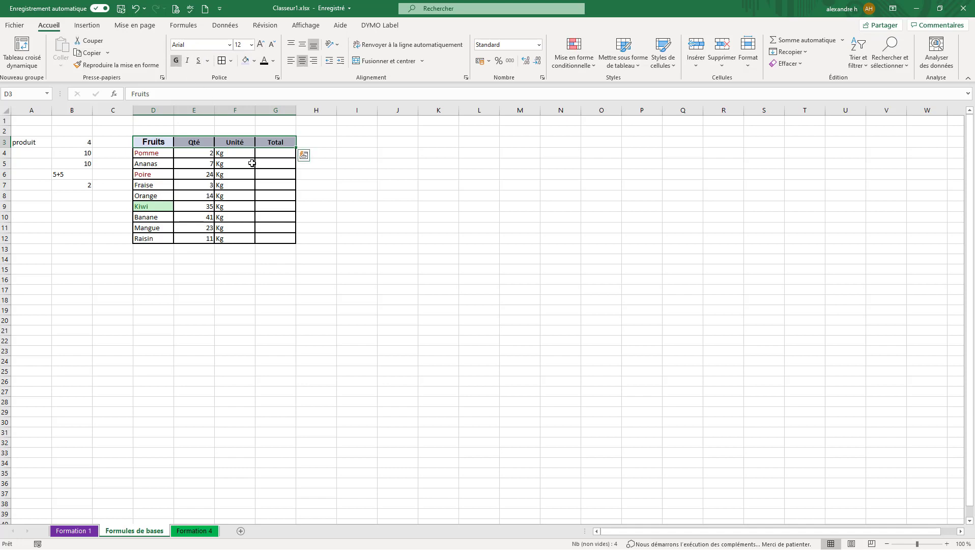
Step: Set the Fruits header in D3 to the Arial font at size 10
click(157, 143)
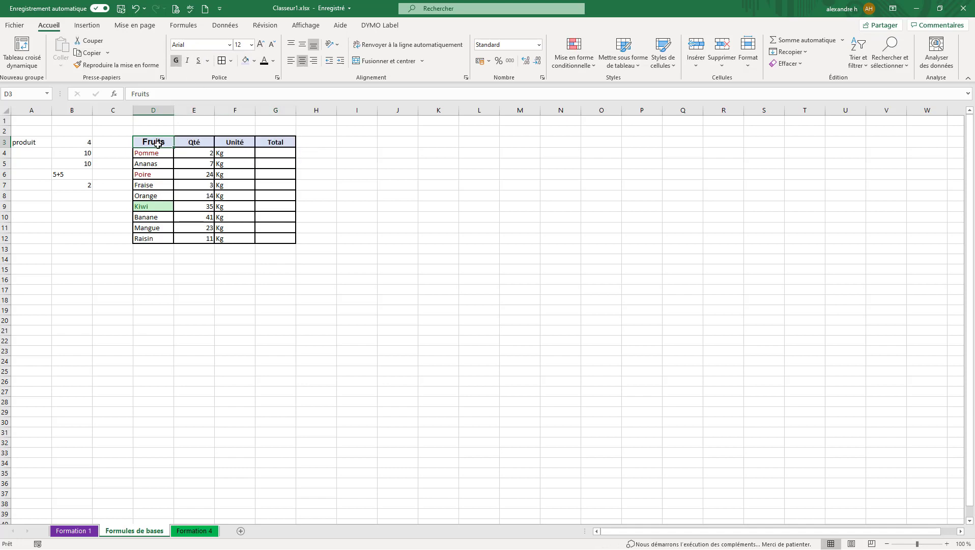
click(191, 144)
click(166, 140)
click(229, 45)
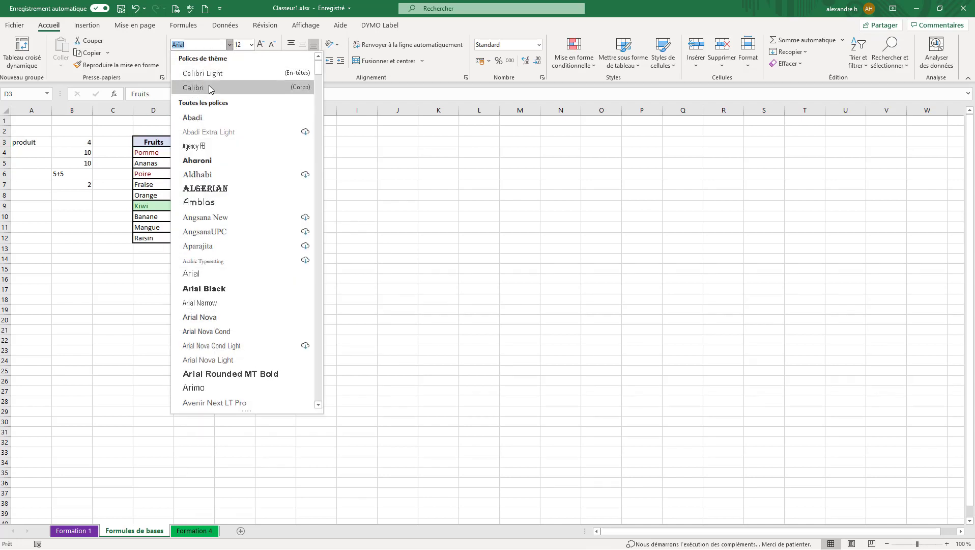
click(214, 274)
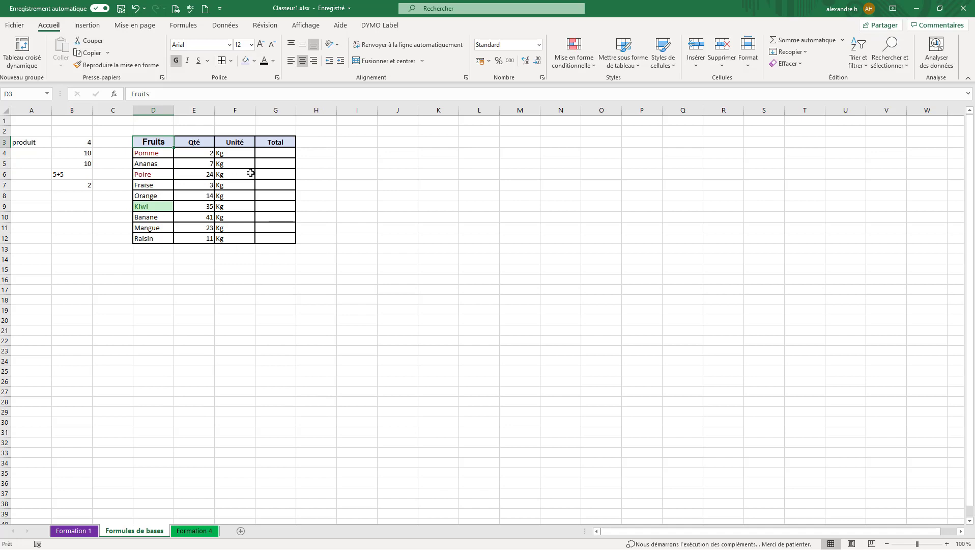
click(272, 46)
click(272, 46)
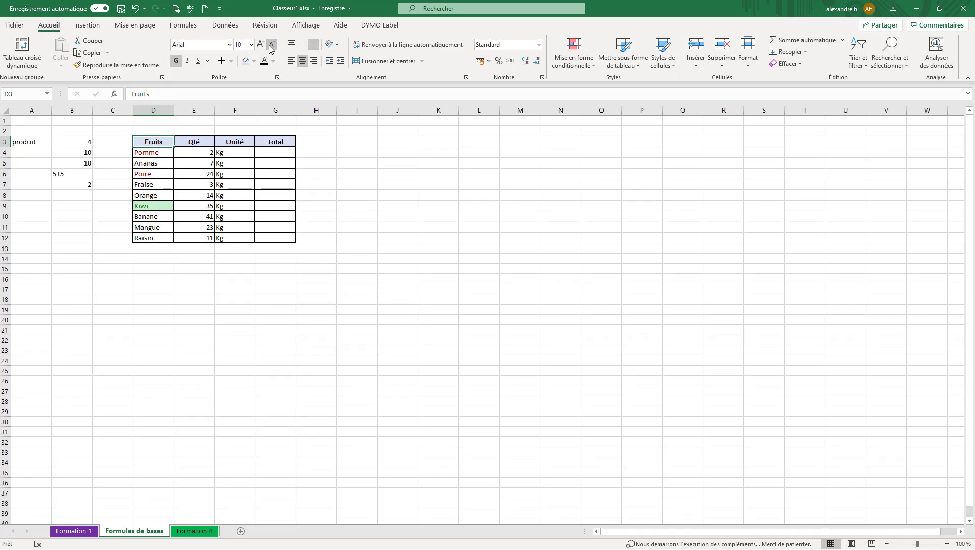
click(198, 143)
click(219, 142)
click(197, 141)
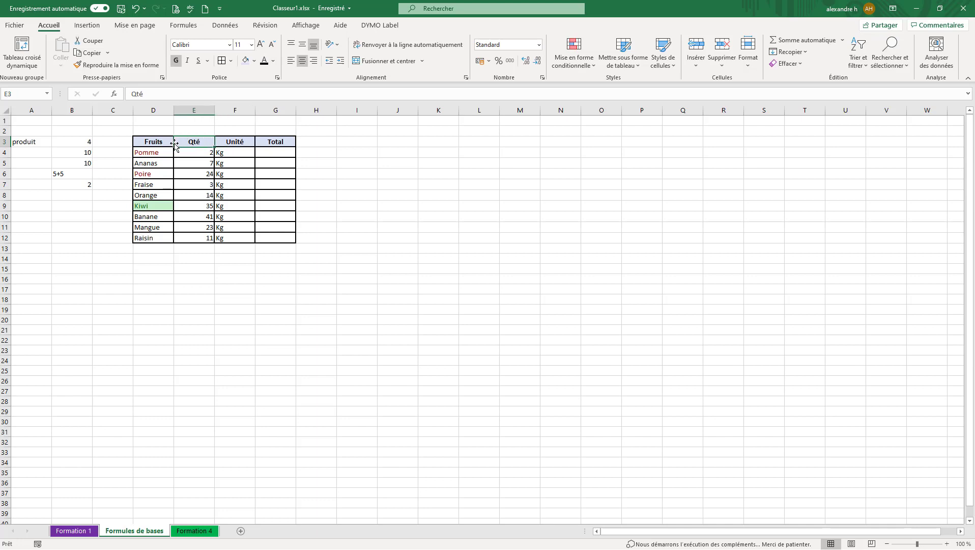
click(166, 144)
click(189, 145)
click(221, 143)
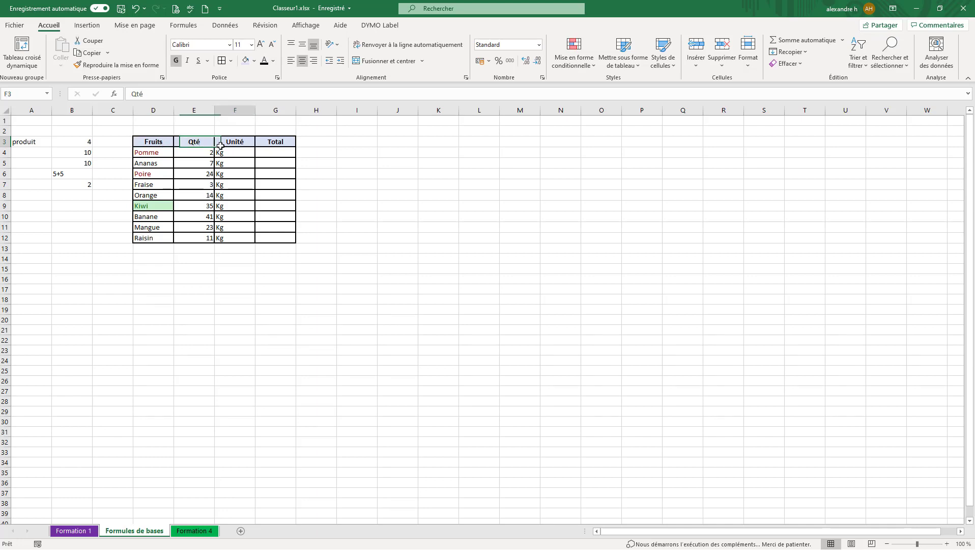
click(233, 170)
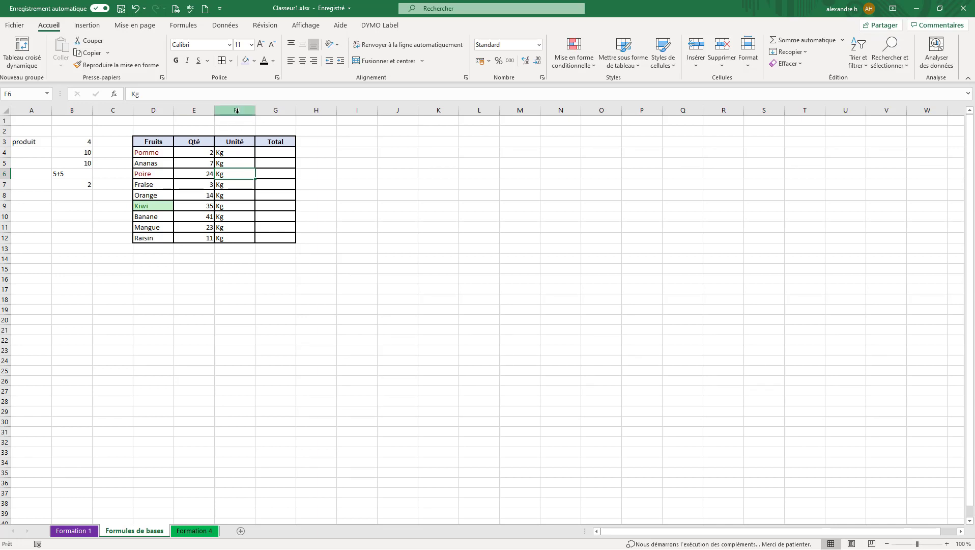
Step: Insert a new blank column between the Unité and Total columns
click(274, 109)
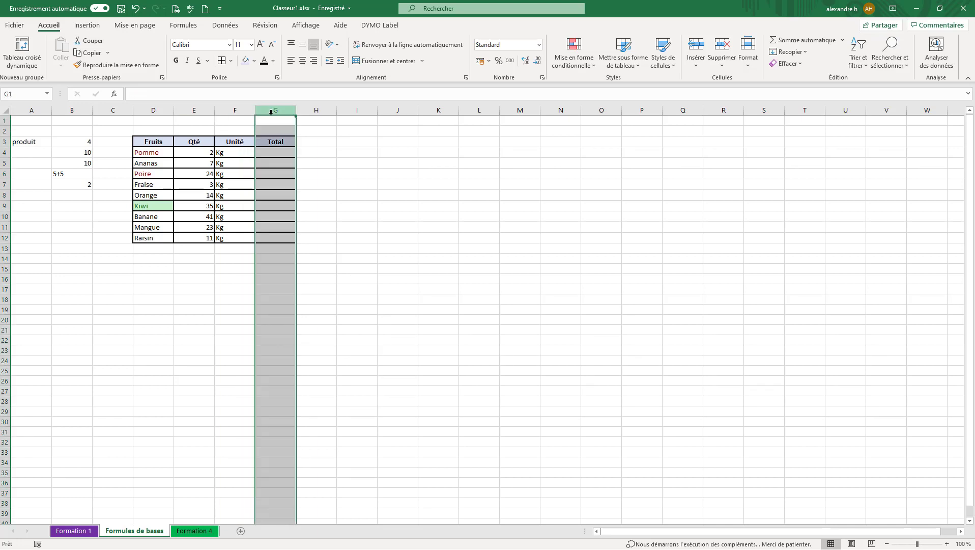
right_click(271, 112)
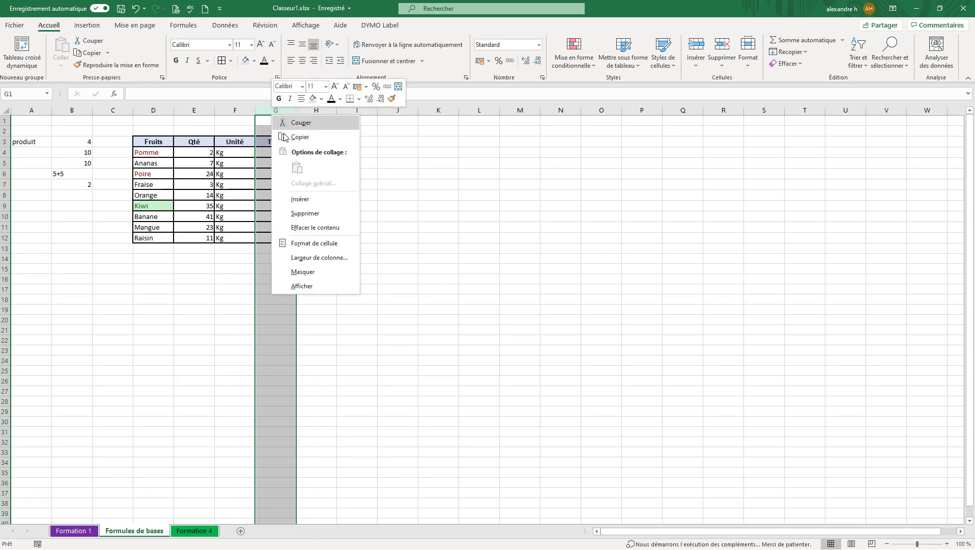
click(300, 199)
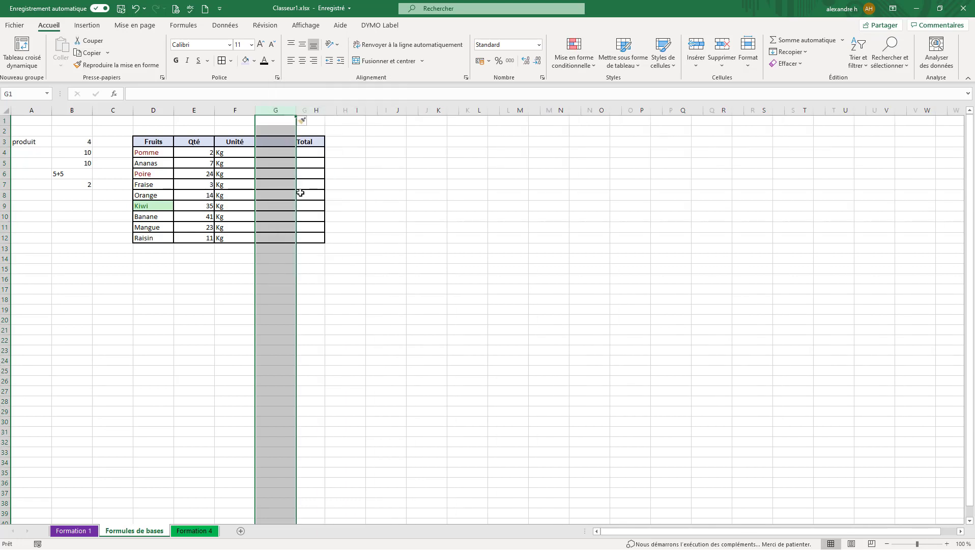
Step: Enter the header "Prix" in cell G3 of the new column
click(279, 145)
text(Pr)
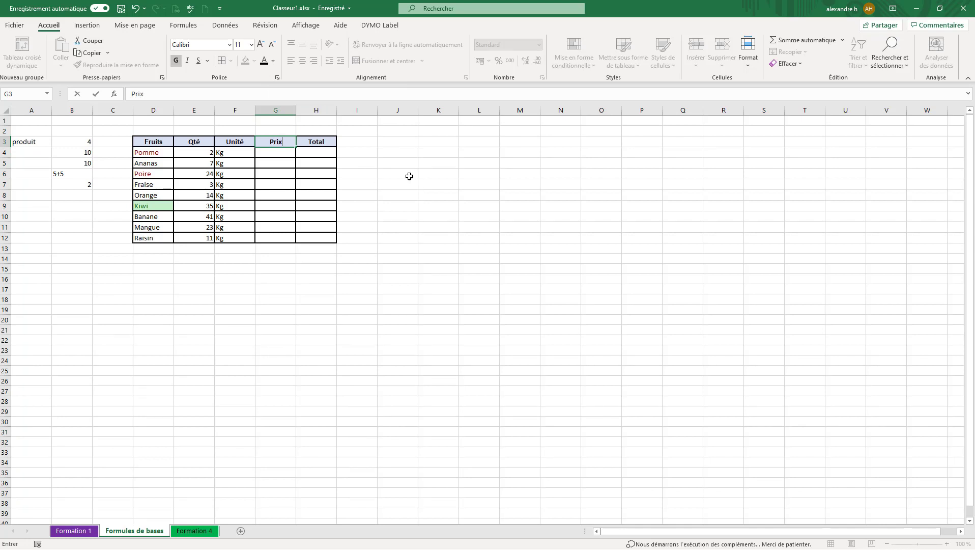
text(ix)
key(Return)
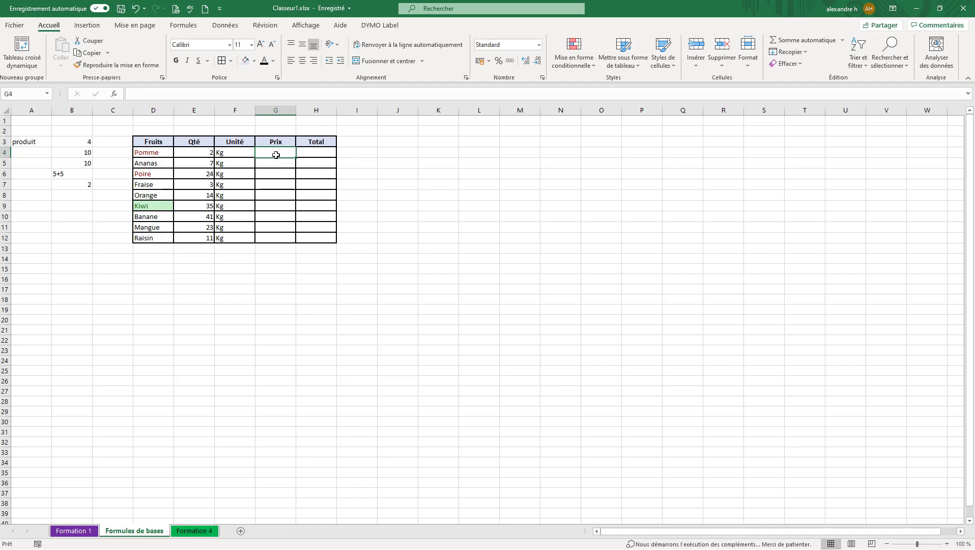
Step: Enter the prices 1,99 for Pomme in G4 and 2,99 for Ananas in G5
text(1,99)
key(Return)
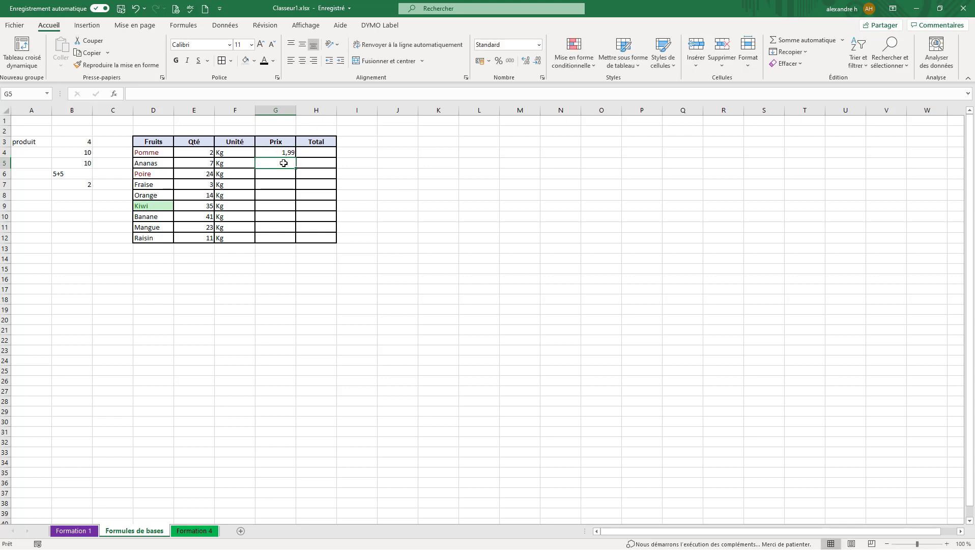
text(2,99)
key(Return)
Step: Copy the Pomme price to Poire in G6 and enter the price 3,99 for Fraise in G7
click(286, 152)
key(ctrl+c)
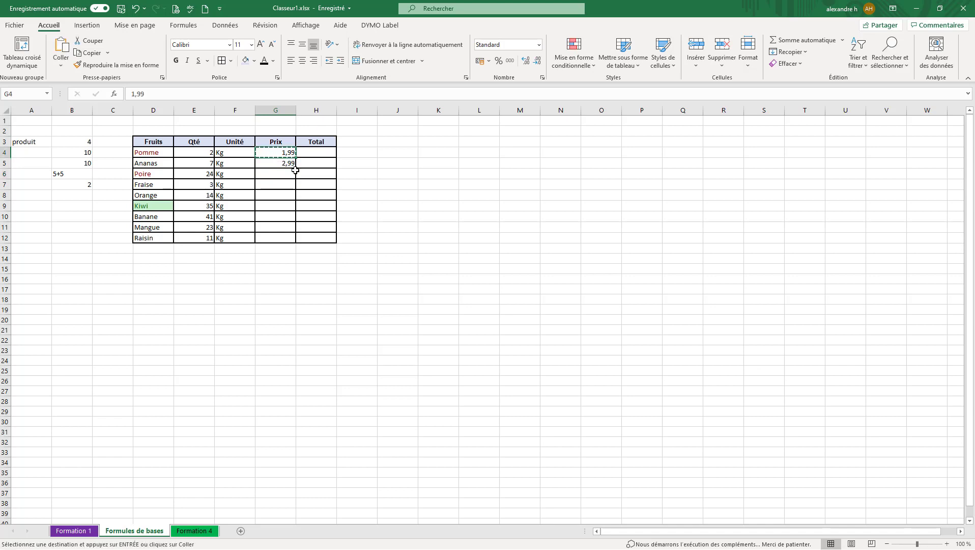
click(286, 174)
key(ctrl+v)
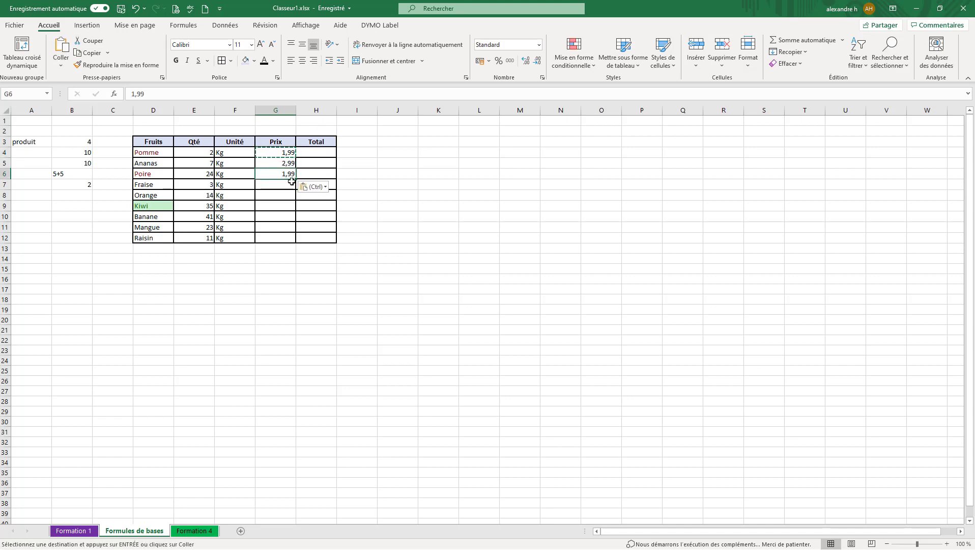
click(286, 184)
text(3,)
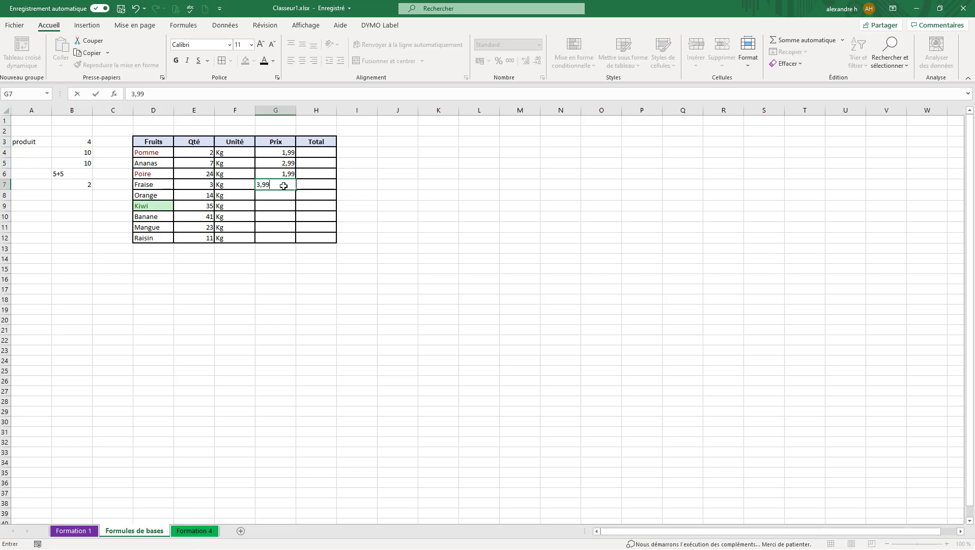
text(99)
key(Return)
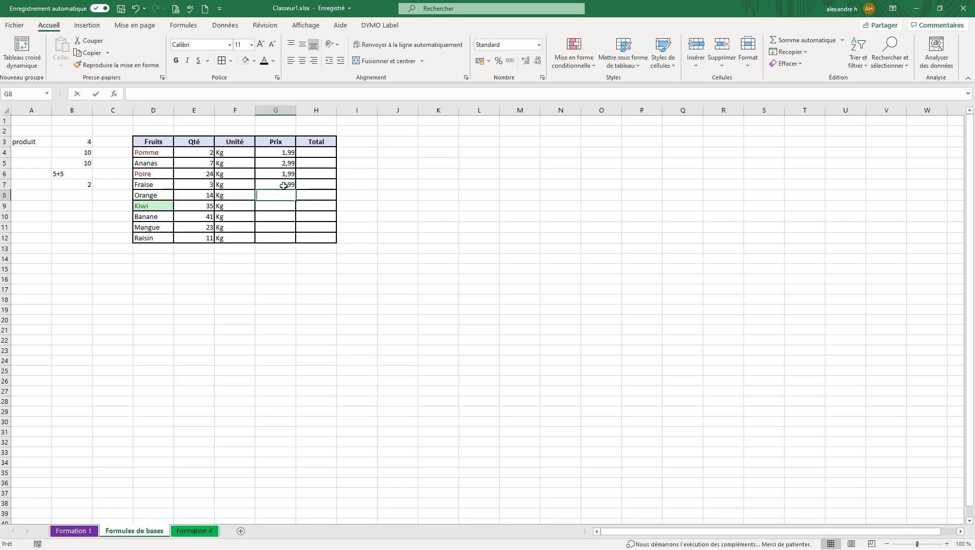
Step: Copy the Pomme price from G4 to Orange in G8
text(2)
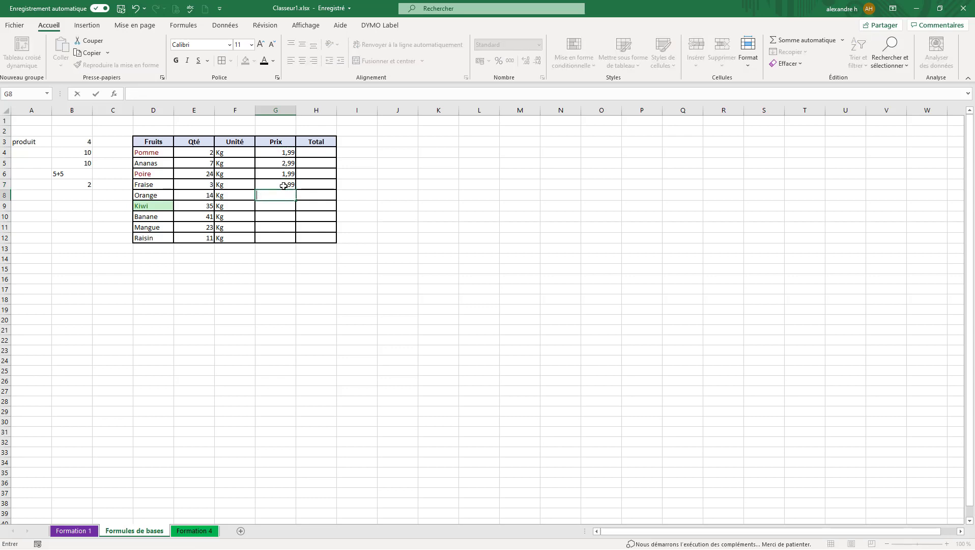
key(Escape)
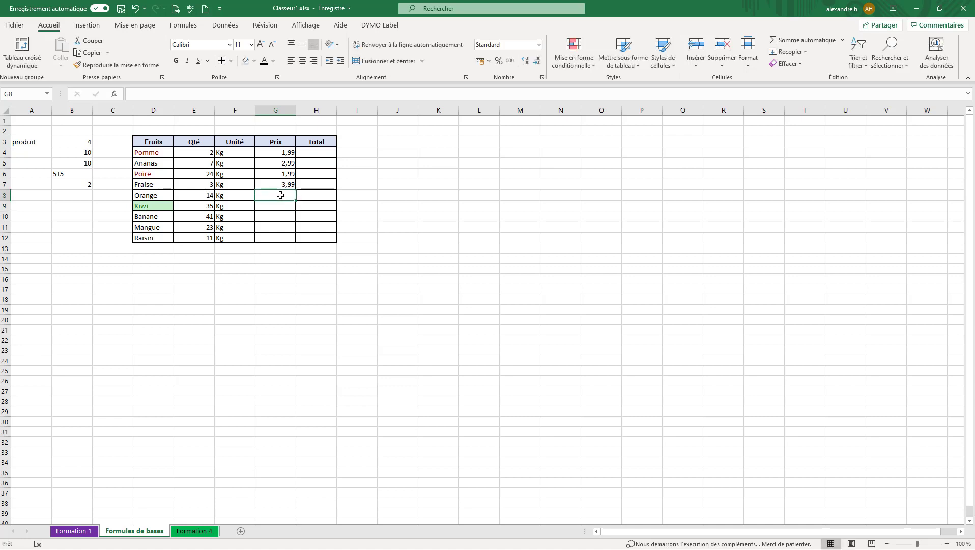
click(284, 154)
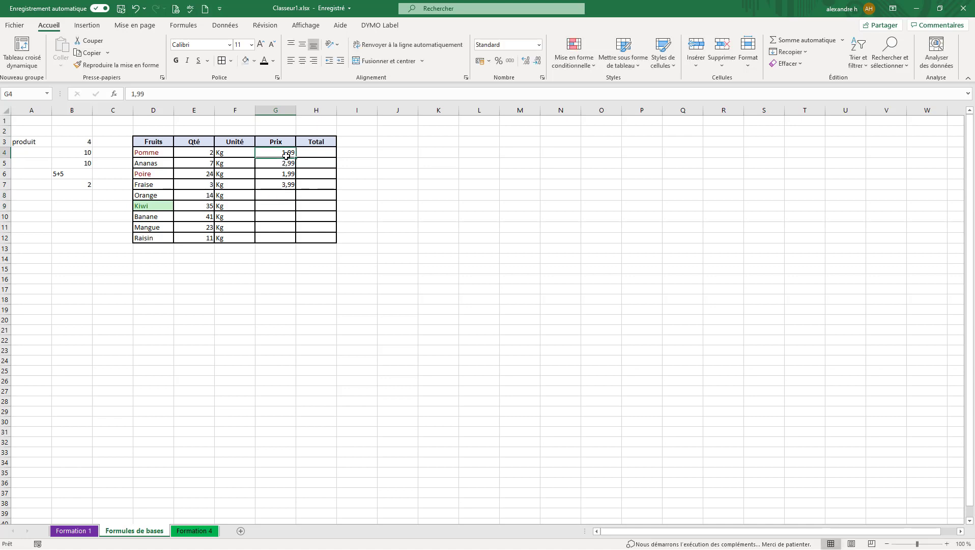
key(ctrl+c)
click(283, 196)
key(ctrl+v)
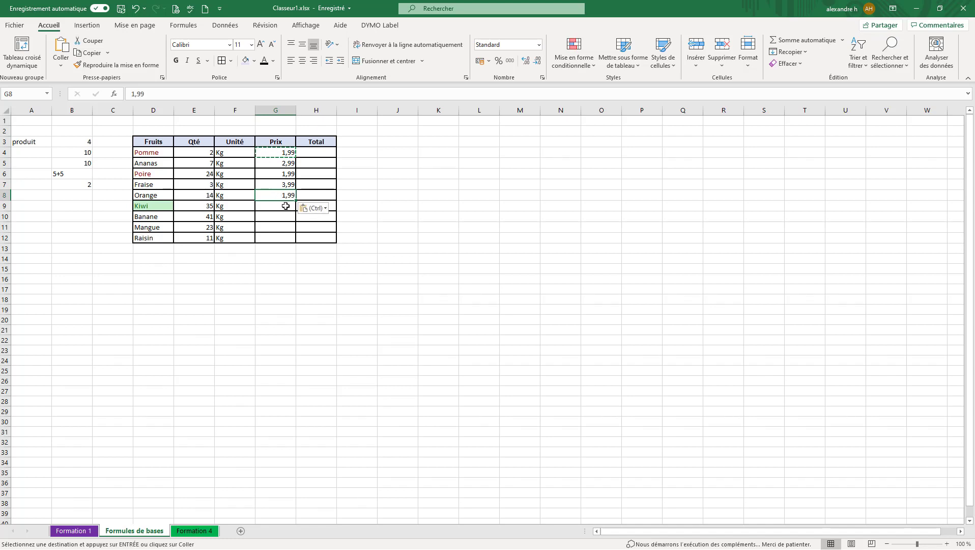
Step: Change the unit of Kiwi in cell F9 to "Pc"
click(280, 205)
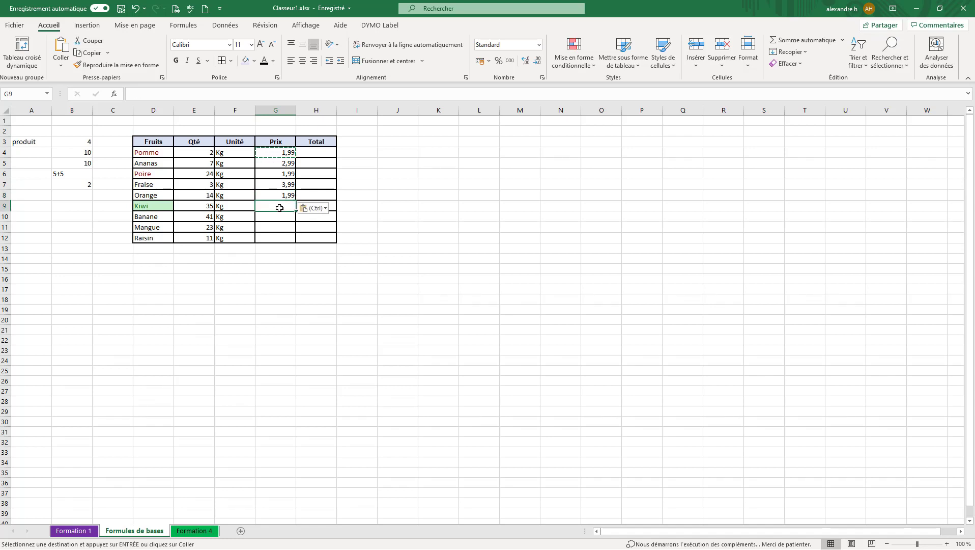
click(235, 208)
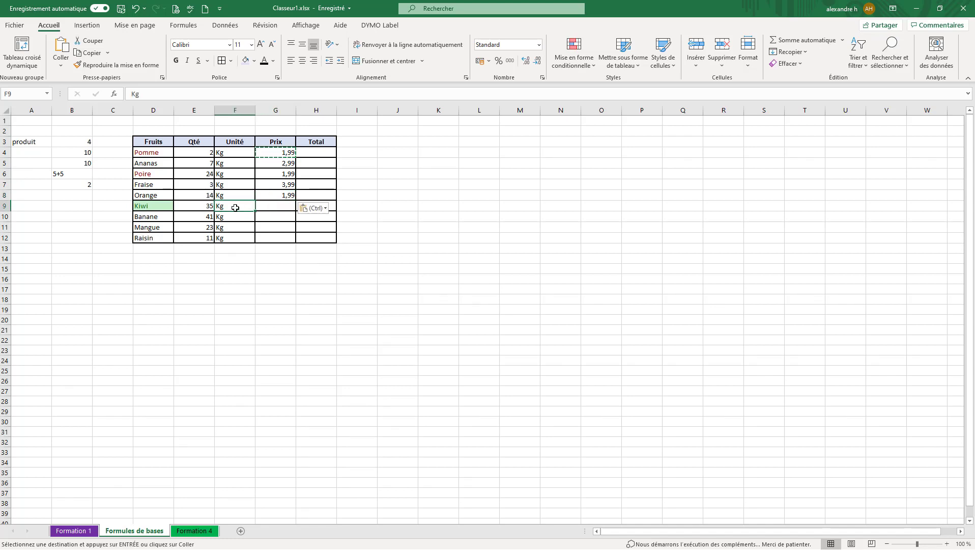
text(pc)
key(BackSpace)
key(BackSpace)
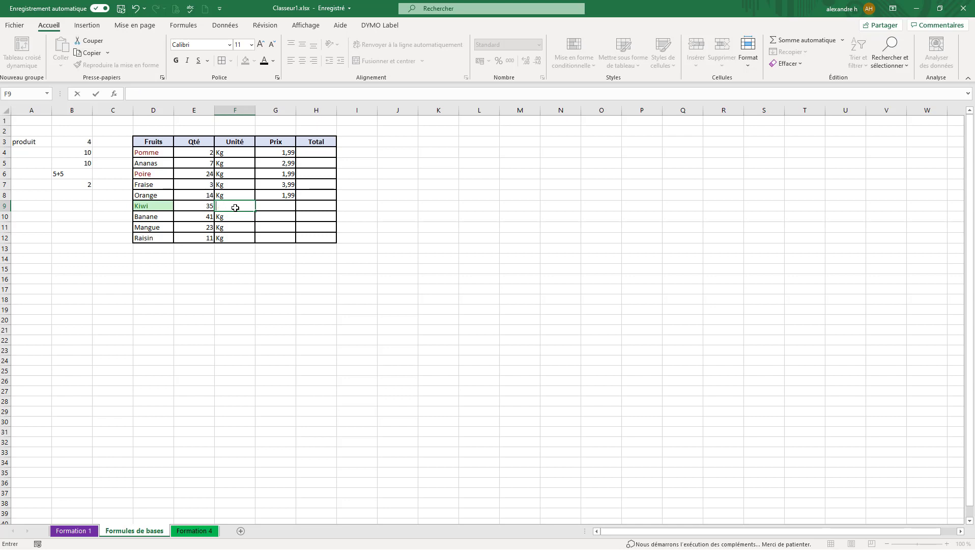
text(Pc)
key(Tab)
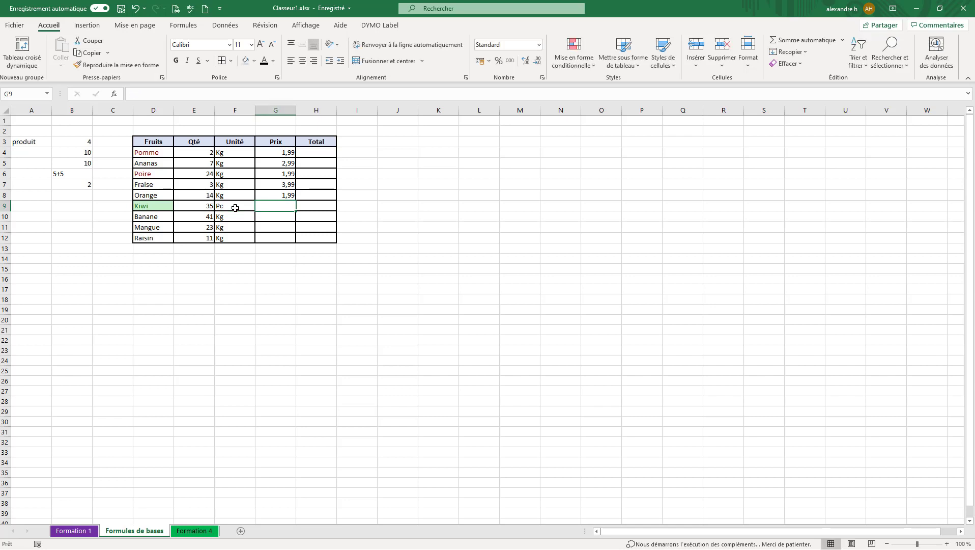
Step: Enter the prices 0,6 for Kiwi in G9 and 1,99 for Banane in G10
text(0,)
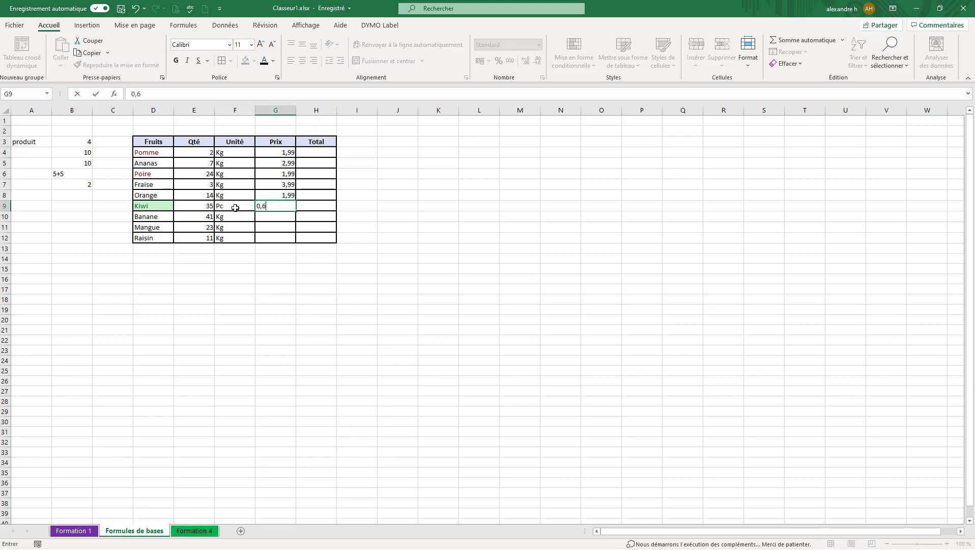
text(6)
key(Return)
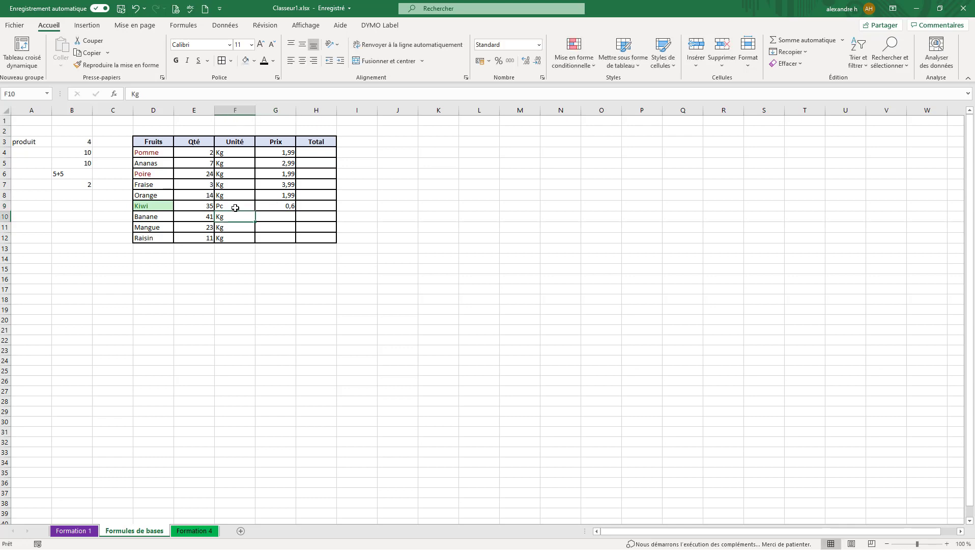
click(289, 215)
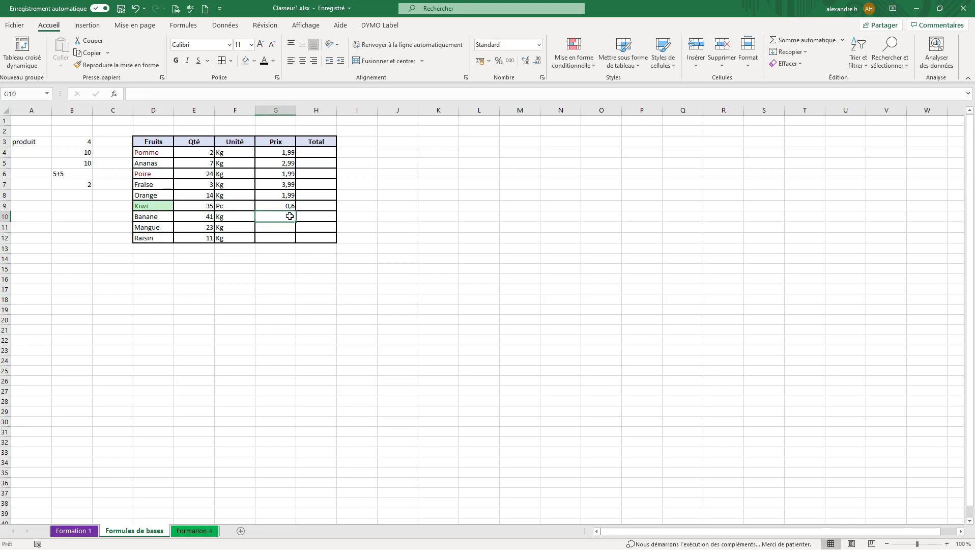
text(1,99)
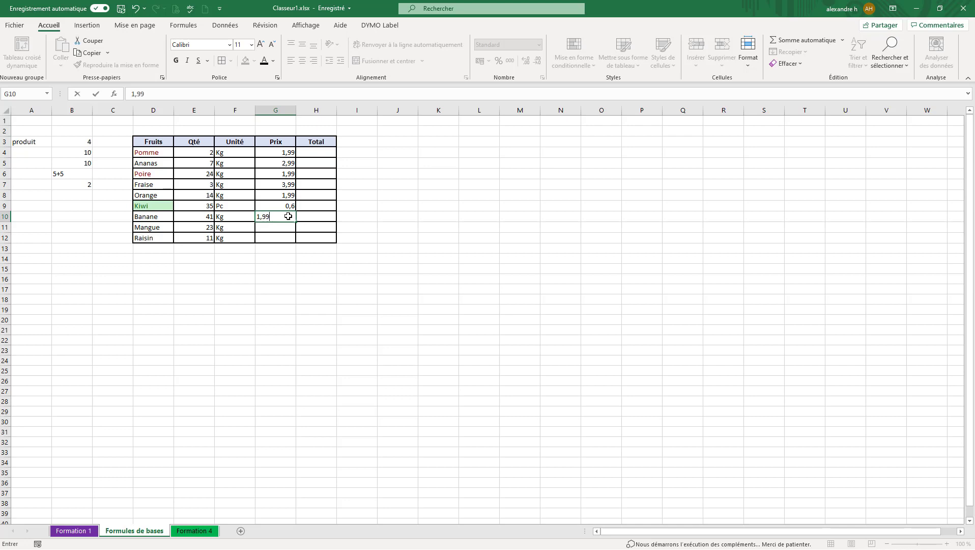
key(Return)
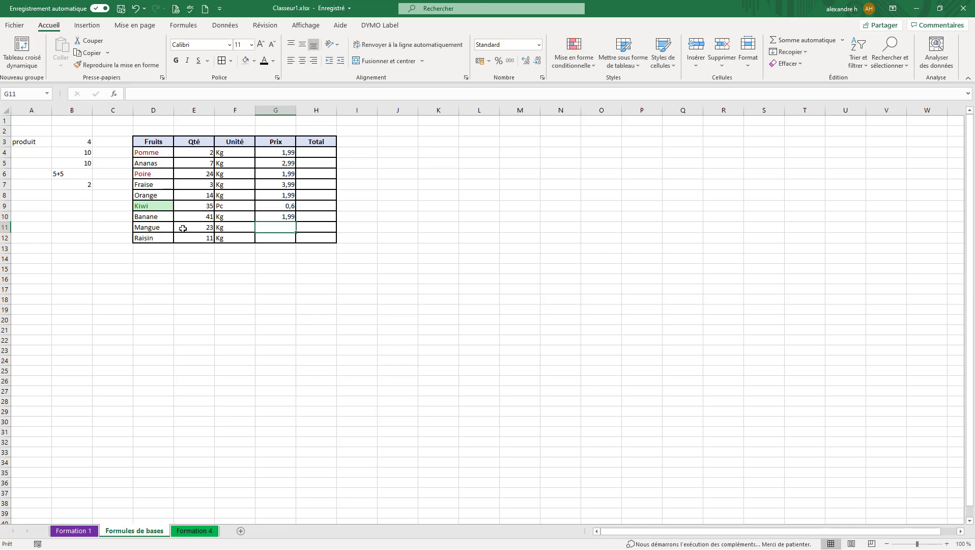
Step: Change the unit of Mangue to "Pc" in F11 and enter its price 1,99 in G11
click(223, 230)
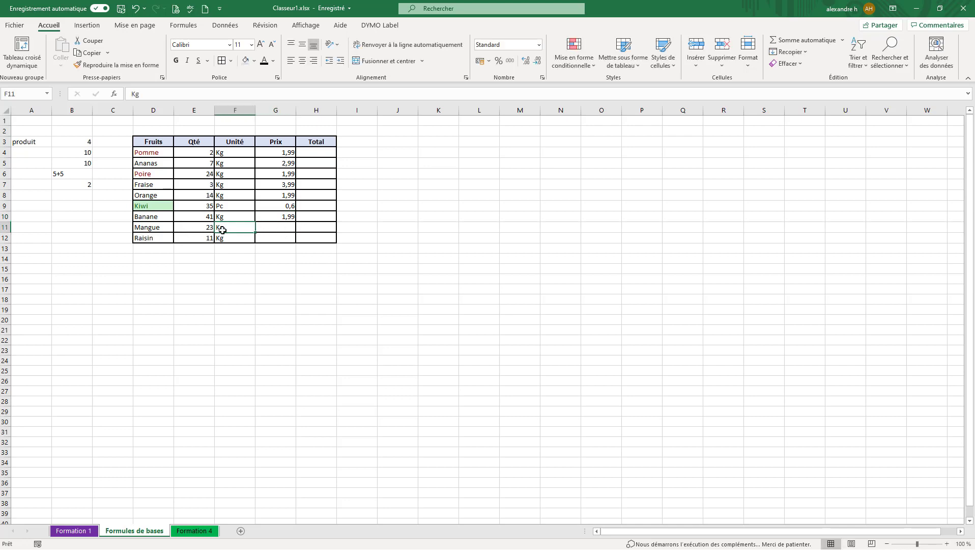
text(PC)
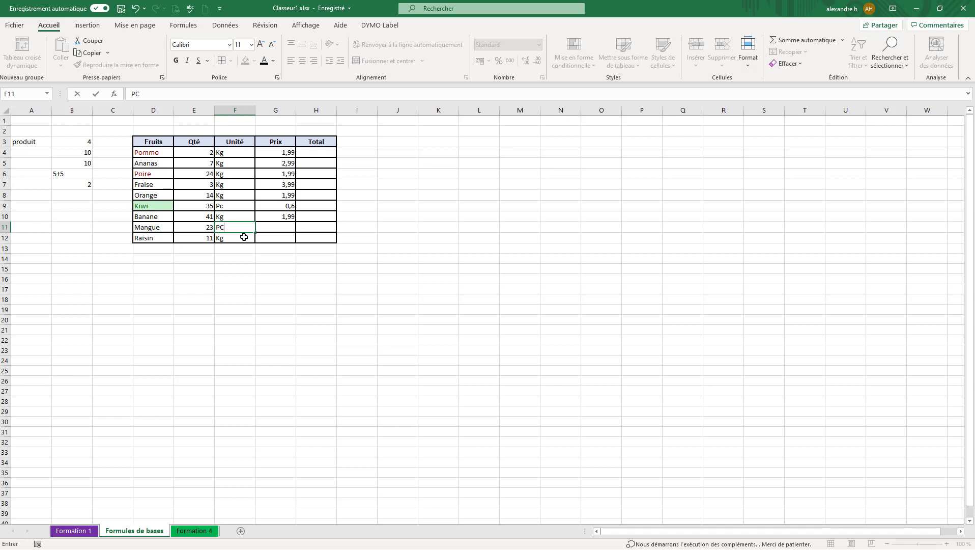
key(Tab)
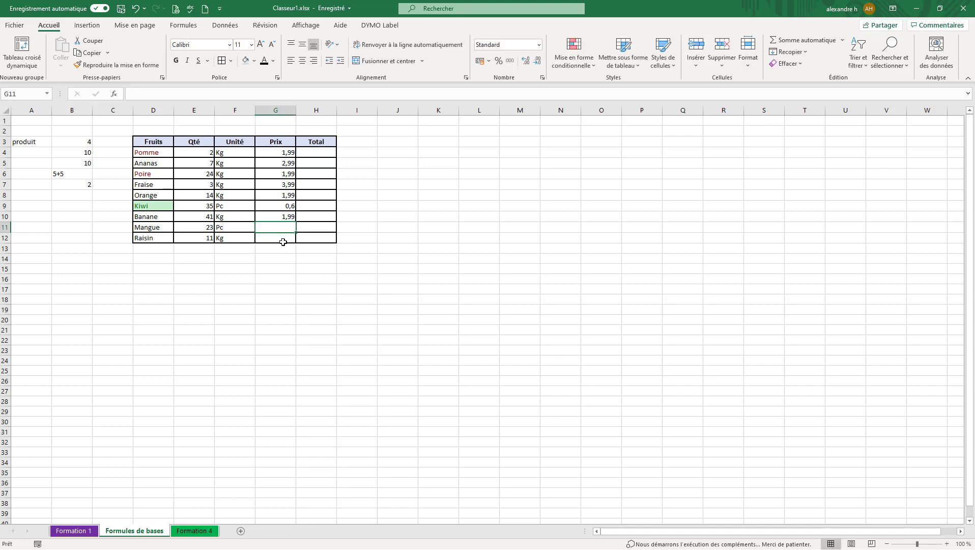
text(1,99)
key(Return)
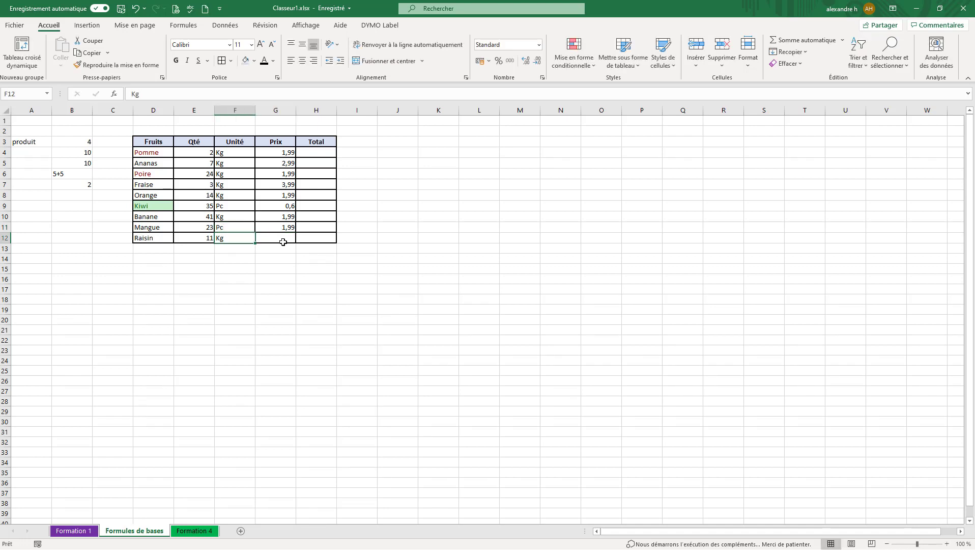
Step: Enter the price 3,99 for Raisin in cell G12
click(277, 238)
text(3,99)
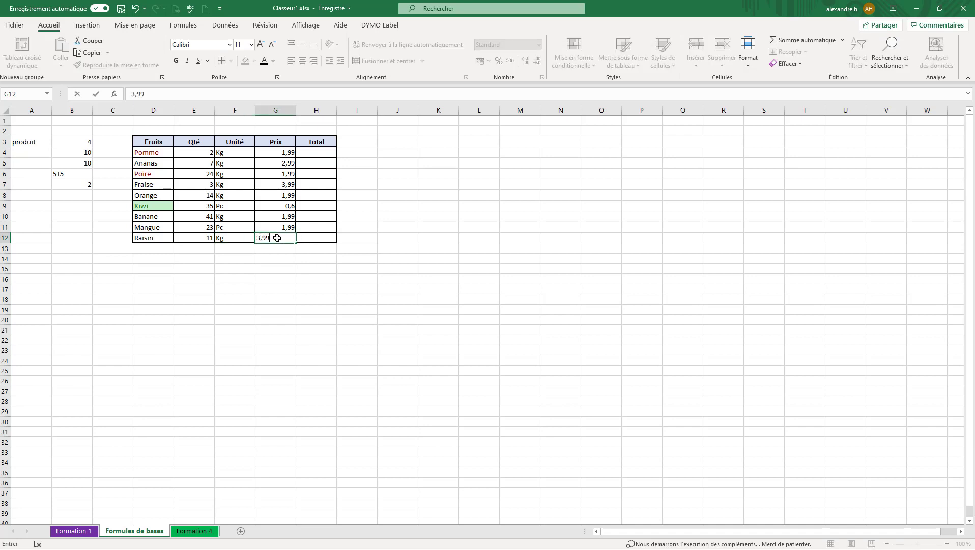
key(Return)
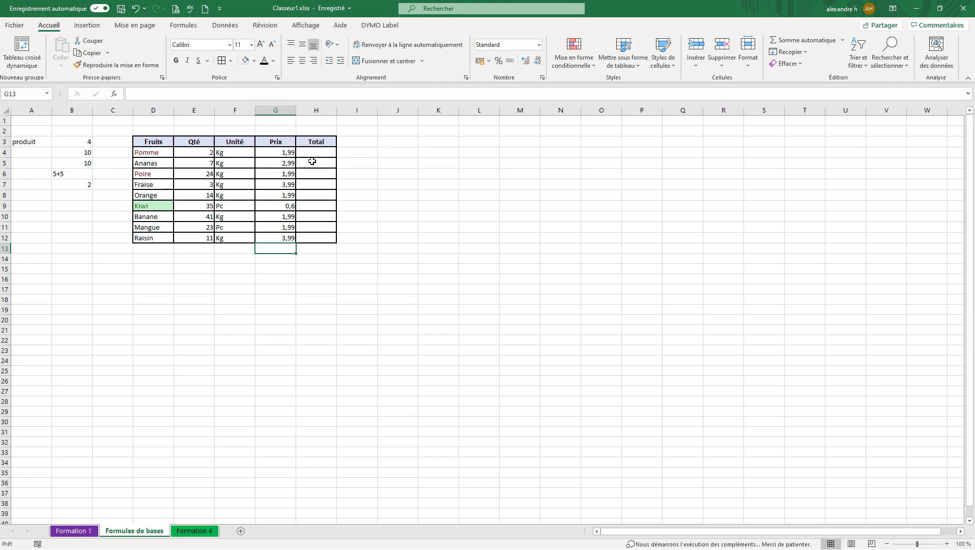
Step: Apply the Monétaire number format to the prices in G4:G12
click(280, 156)
drag(280, 155, 287, 238)
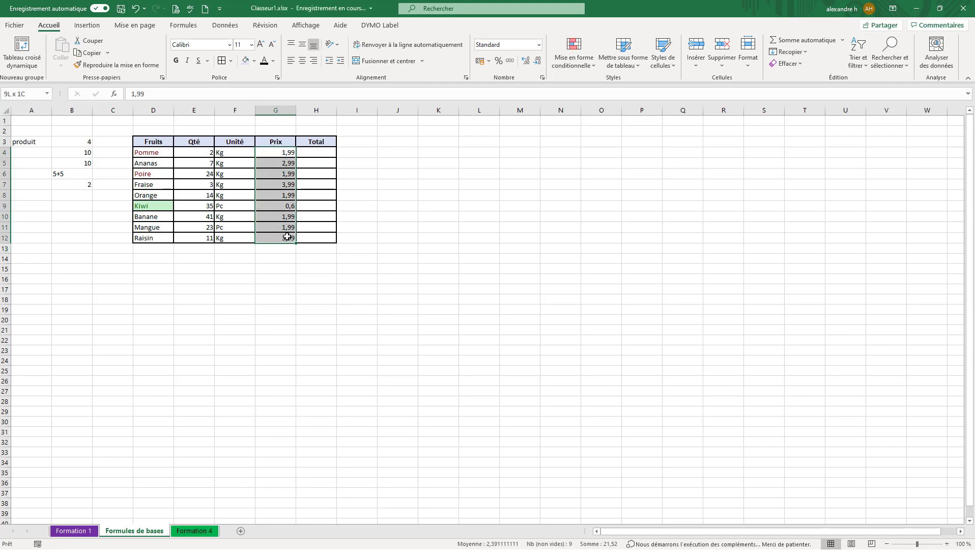
click(489, 62)
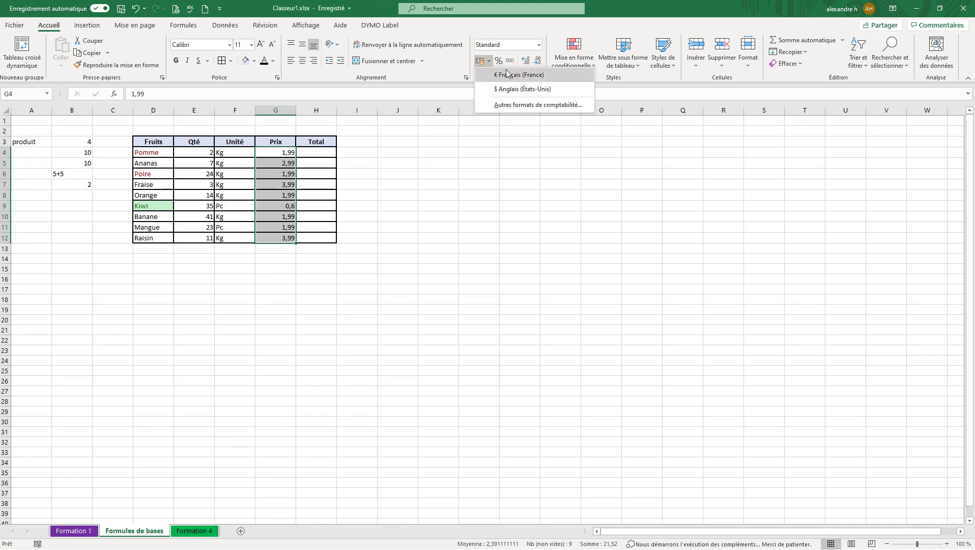
click(539, 45)
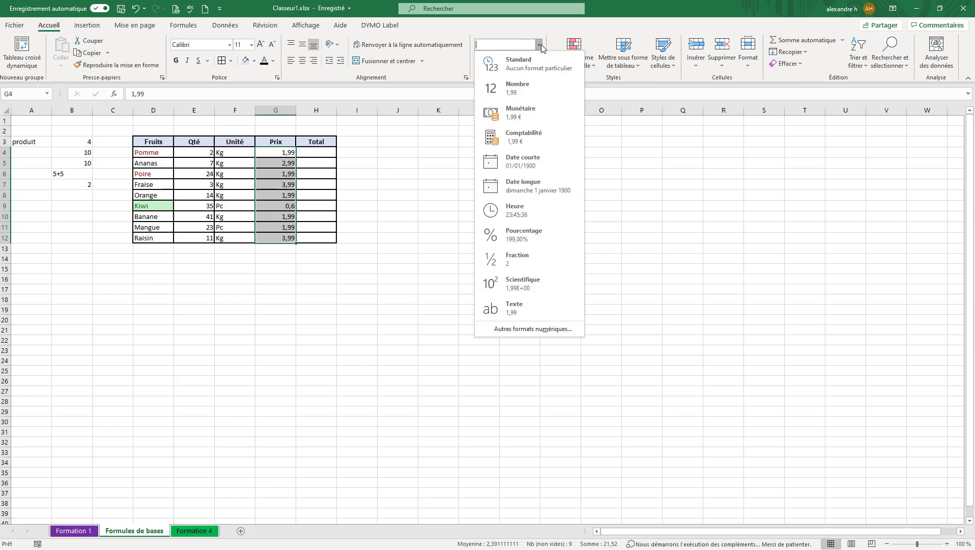
click(524, 116)
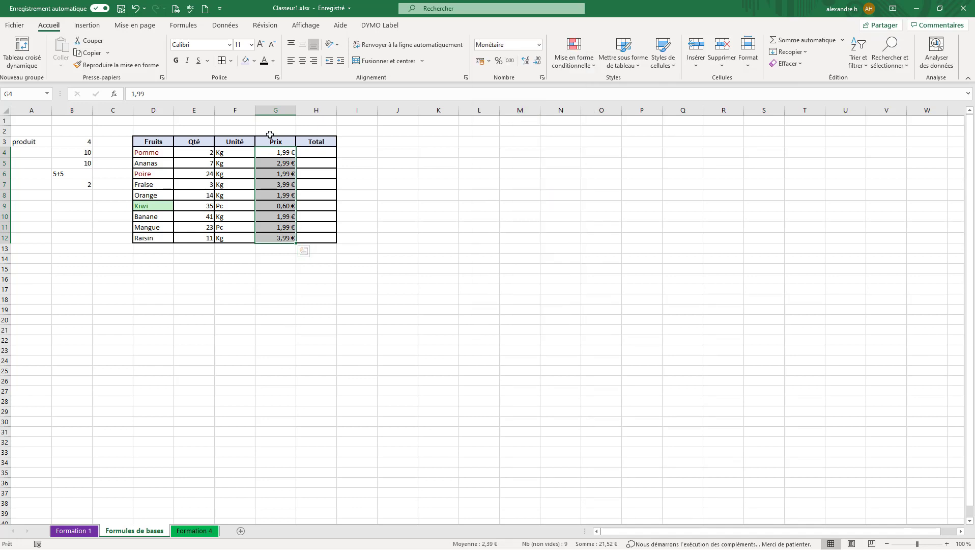
click(283, 195)
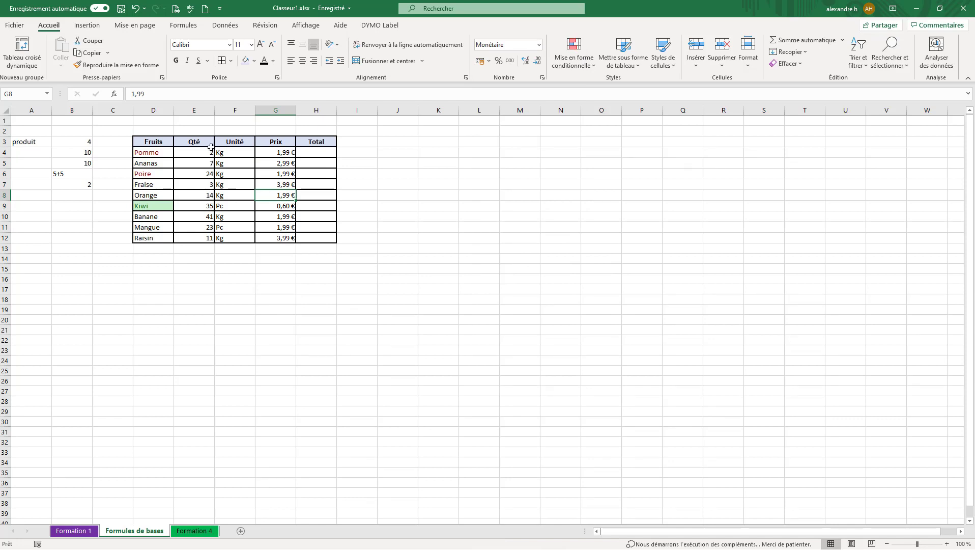
Step: Centre the unit entries in F4:F12 horizontally
drag(227, 152, 232, 237)
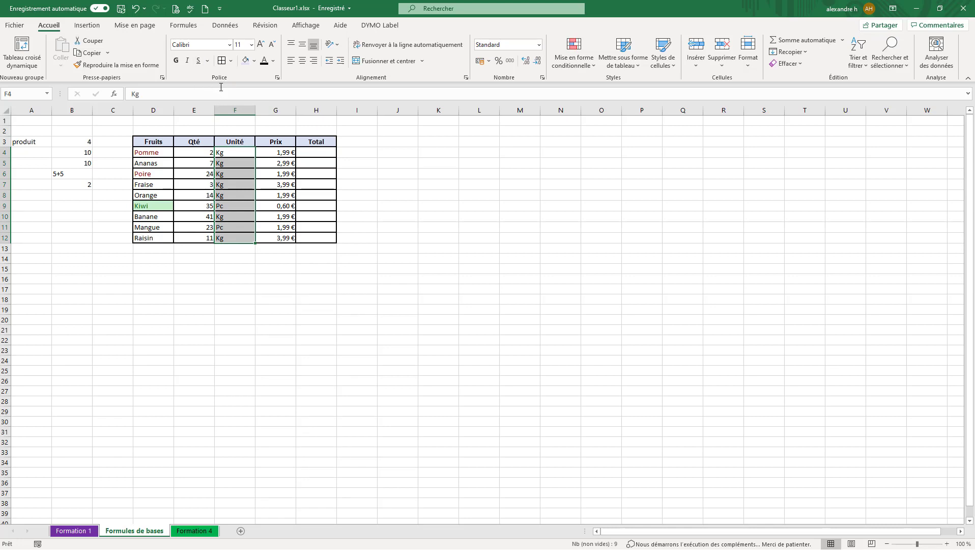
click(302, 62)
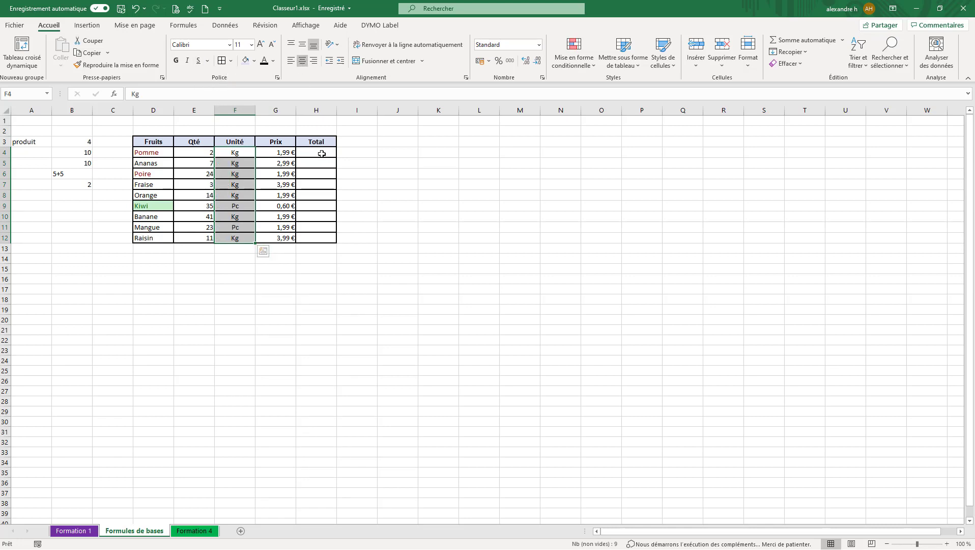
Step: Calculate the Pomme total in H4 with the formula =E4*G4 and review the formula and its source cells
click(322, 153)
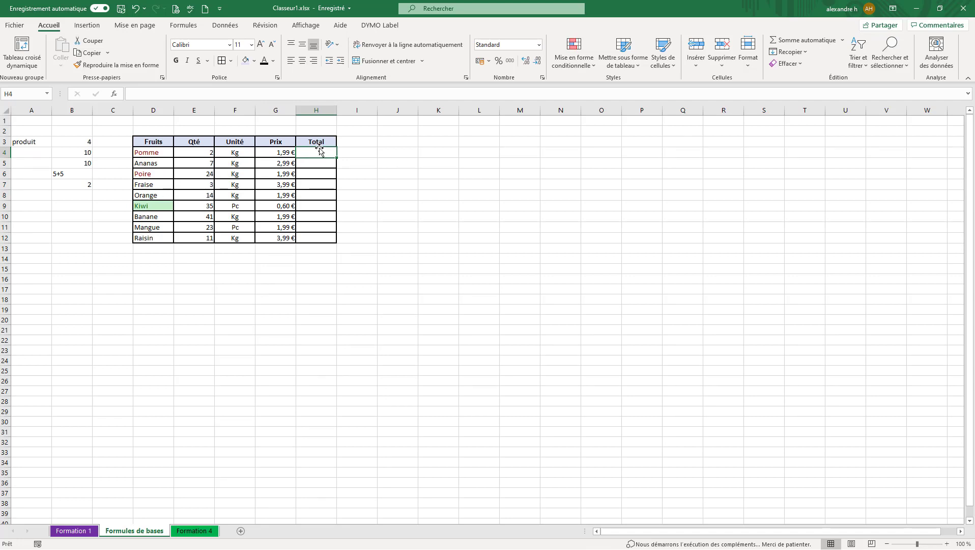
text(=)
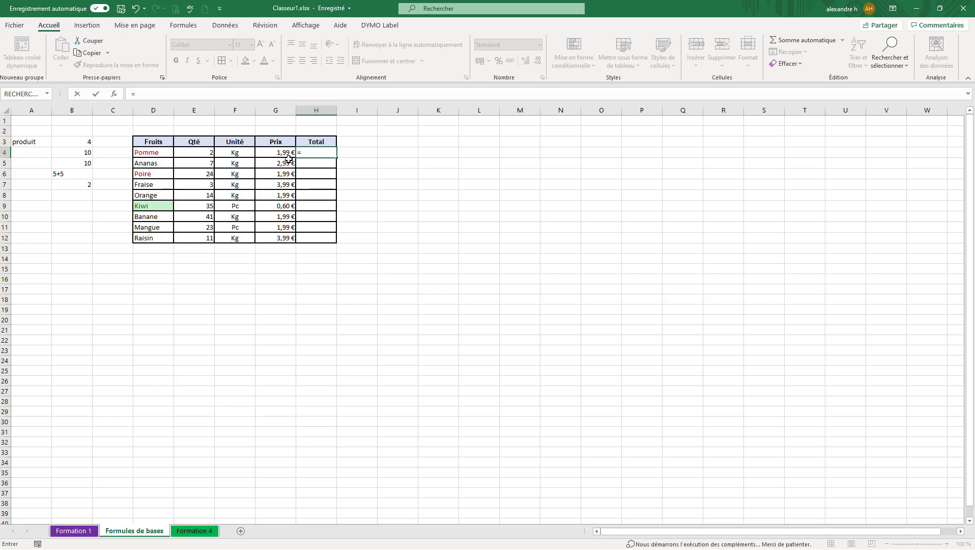
click(207, 153)
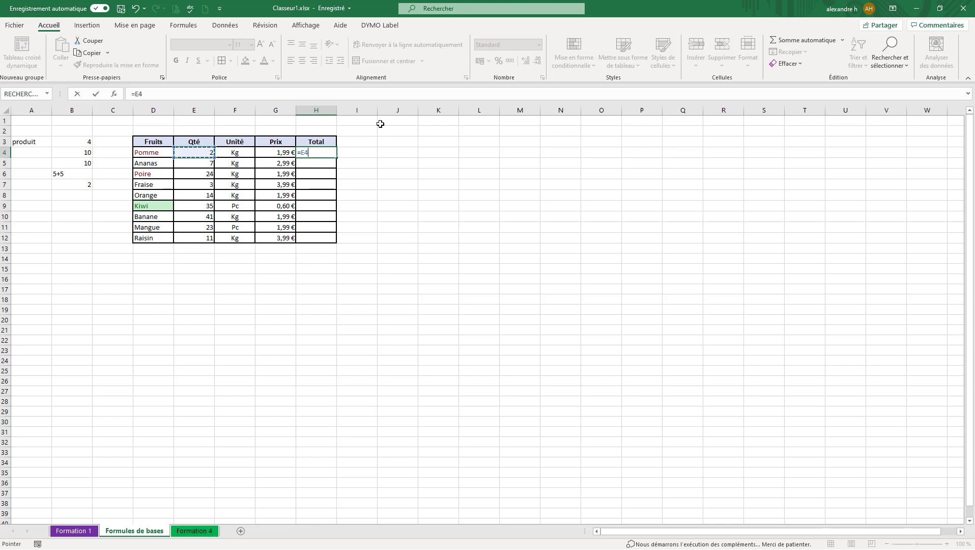
text(*)
click(279, 153)
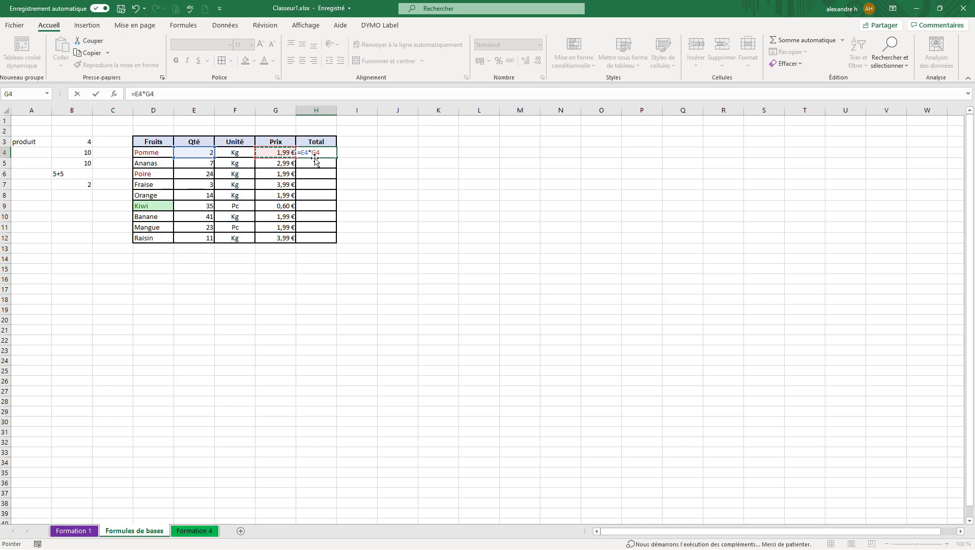
key(Return)
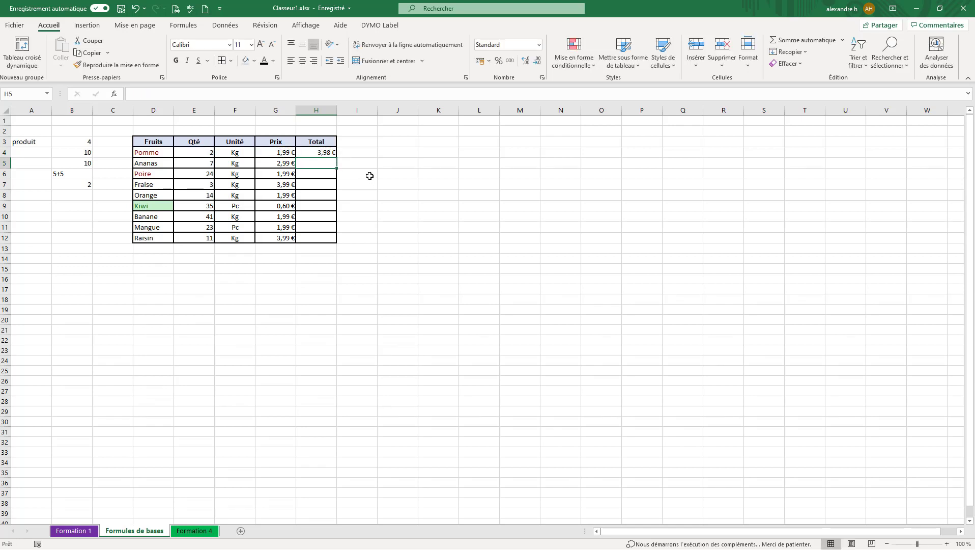
click(323, 153)
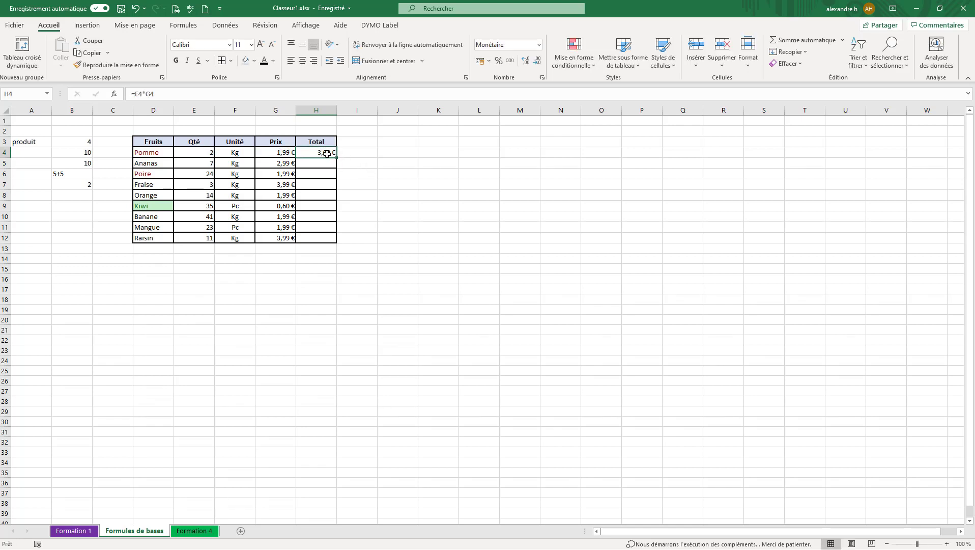
click(206, 150)
click(269, 150)
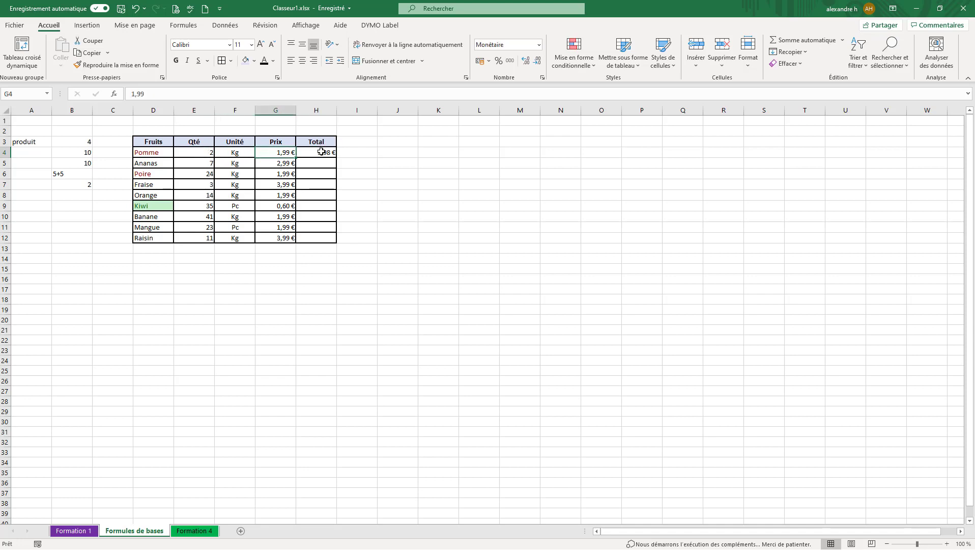
click(322, 151)
Step: Calculate the Ananas total in H5 with the formula =E5*G5
click(319, 164)
text(=)
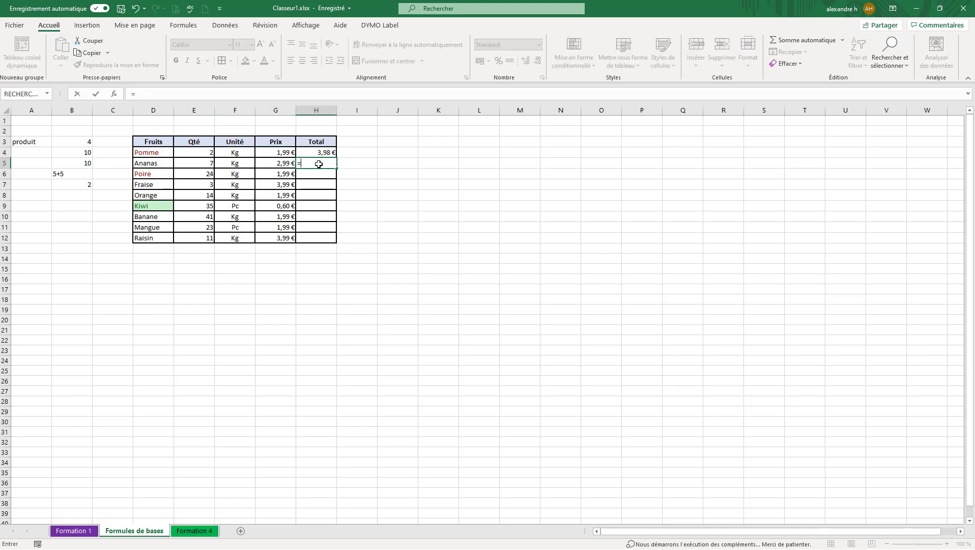
click(200, 163)
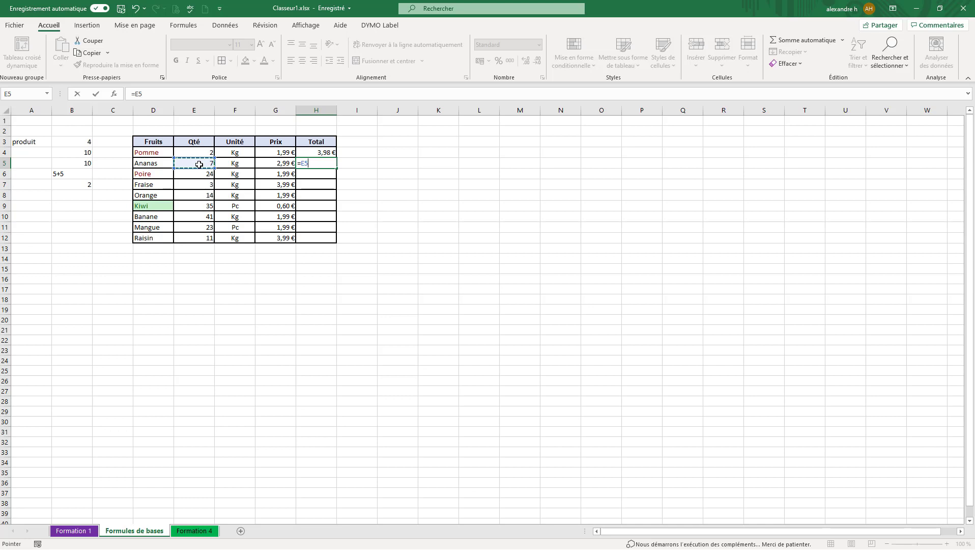
text(*)
click(283, 165)
key(Return)
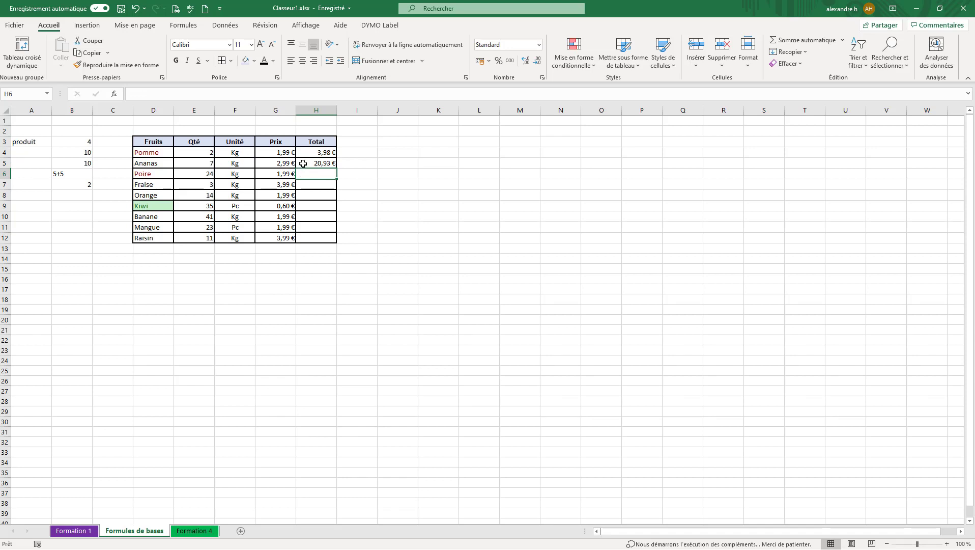
Step: Change the Ananas quantity in E5 to 17 and check its total in H5
click(207, 163)
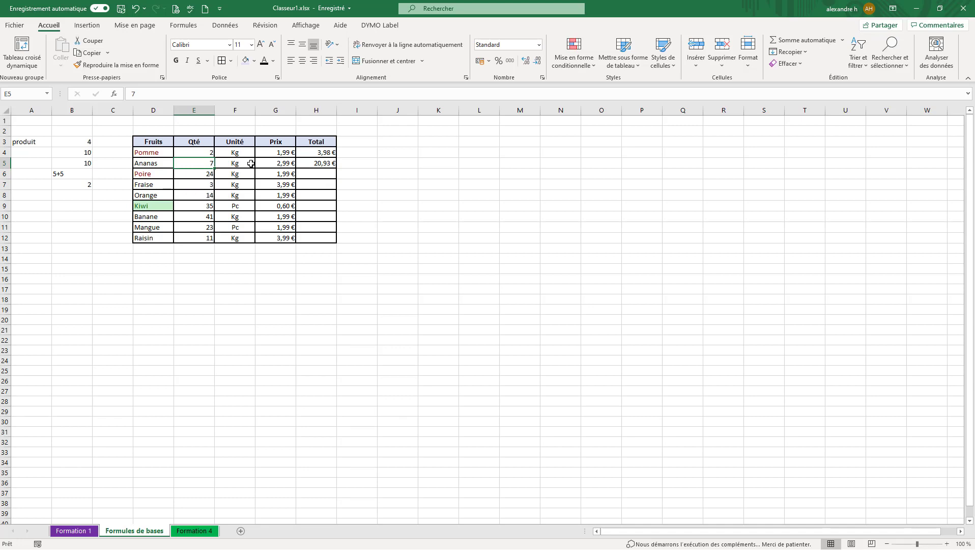
text(1)
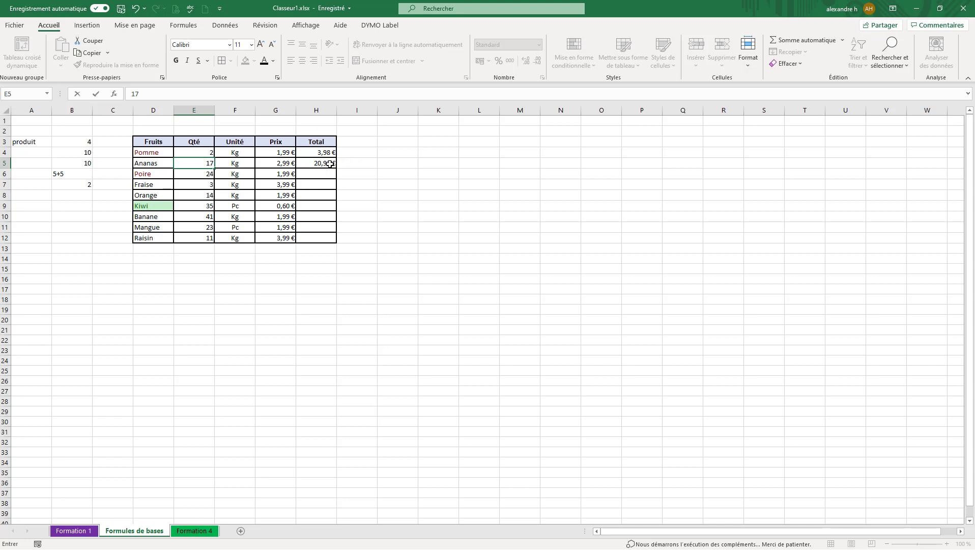
key(Return)
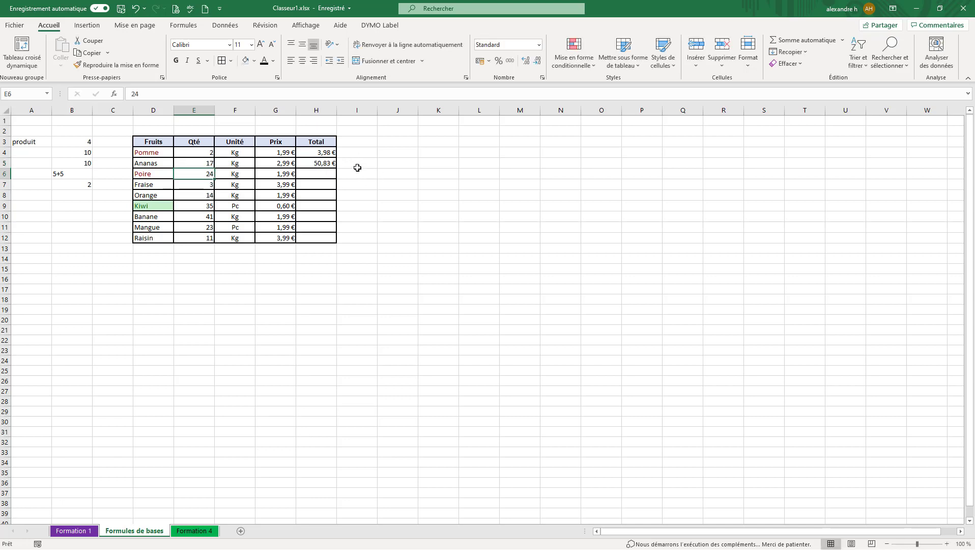
click(330, 163)
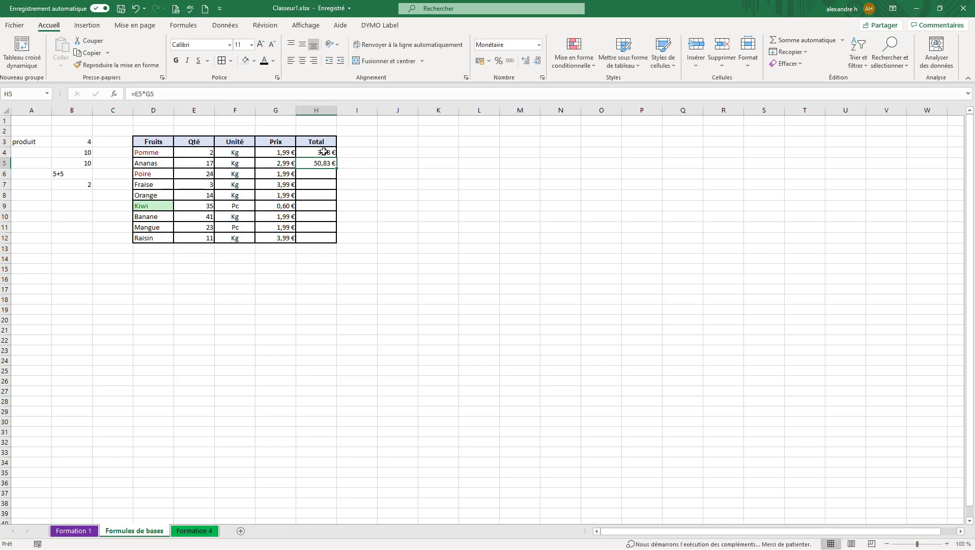
Step: Change the Pomme quantity in E4 to 11
click(324, 150)
click(196, 153)
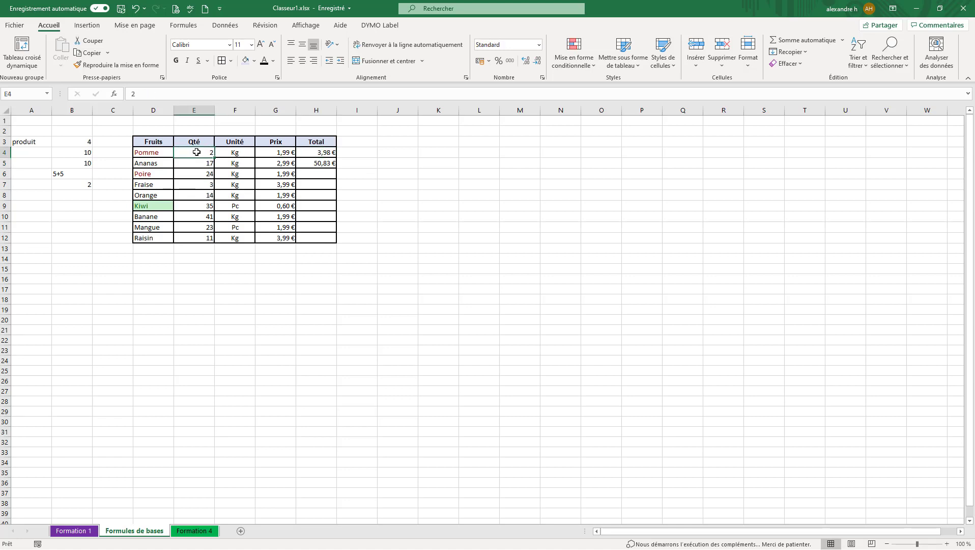
text(11)
key(Return)
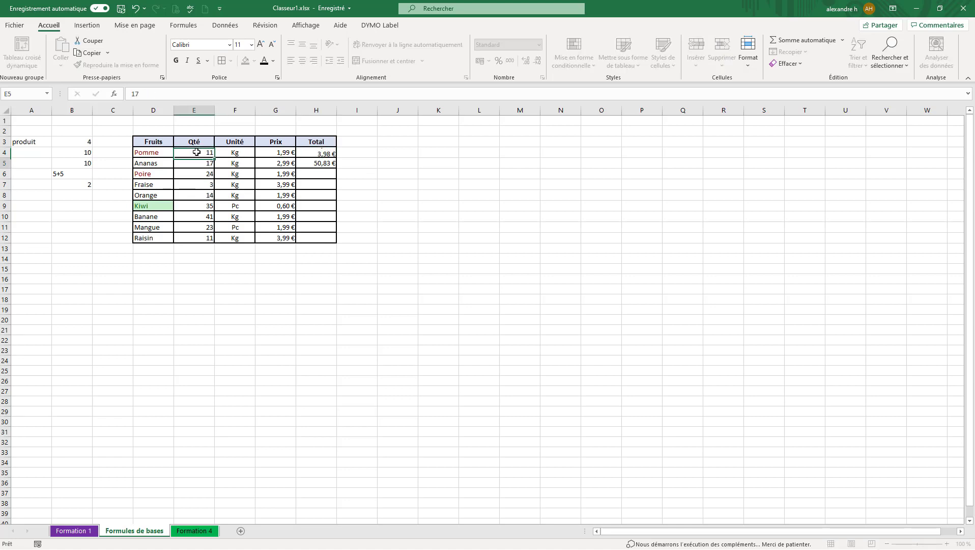
Step: Change the Pomme price in G4 to 1,89
click(286, 154)
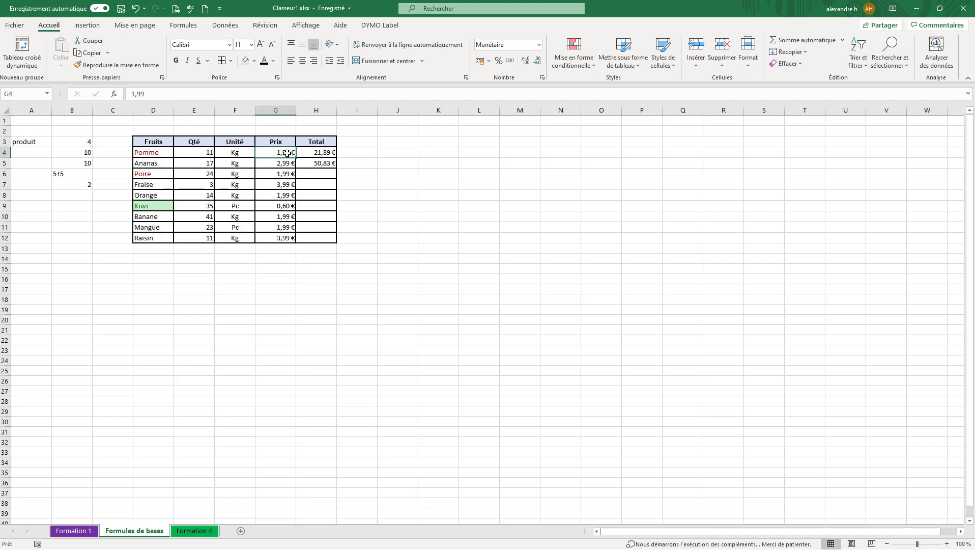
double_click(269, 152)
drag(268, 152, 244, 149)
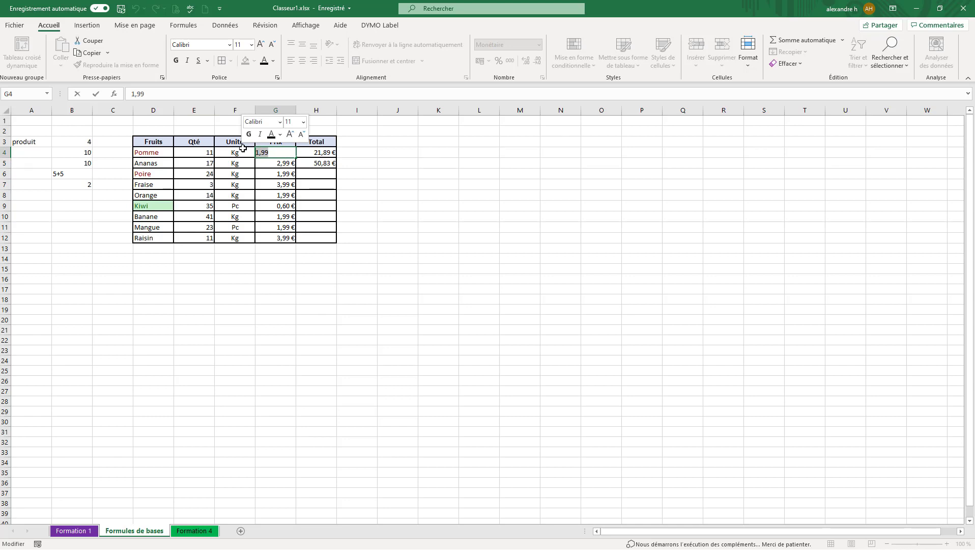
text(1,)
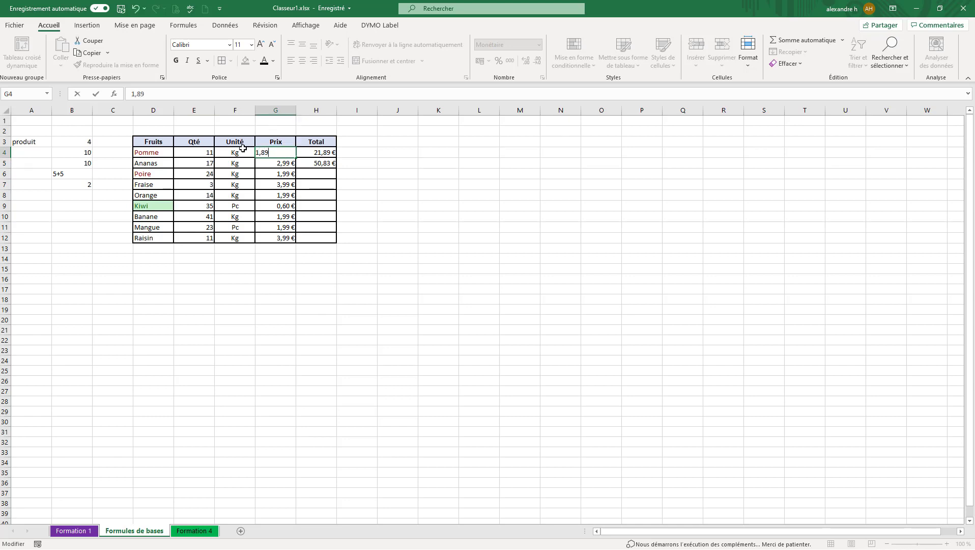
key(Return)
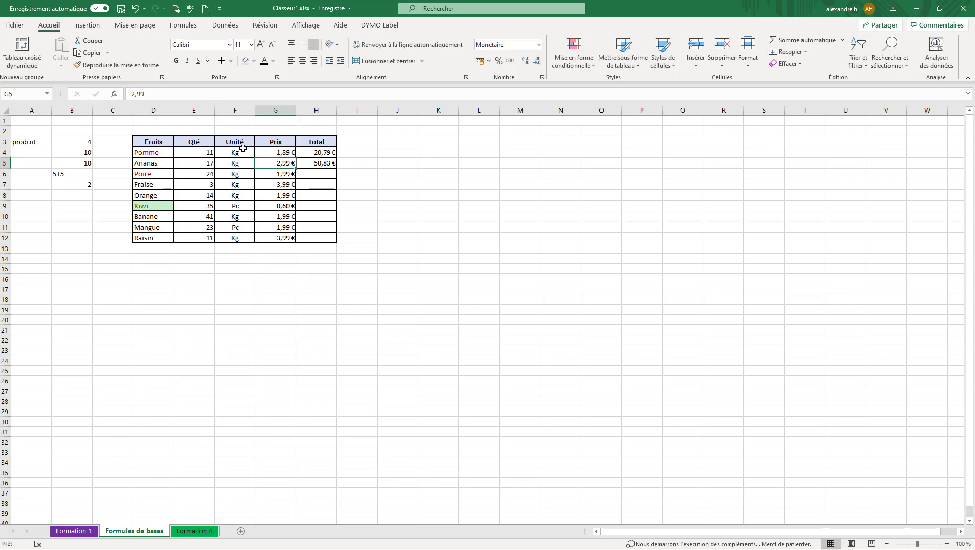
Step: Fill the total formula from H5 down through H12 for the remaining fruits
click(323, 161)
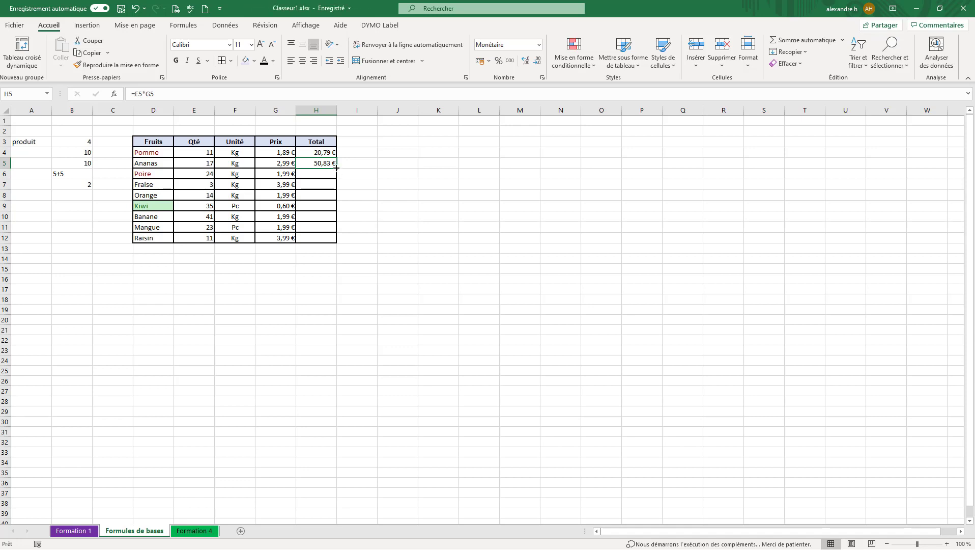
drag(336, 167, 336, 243)
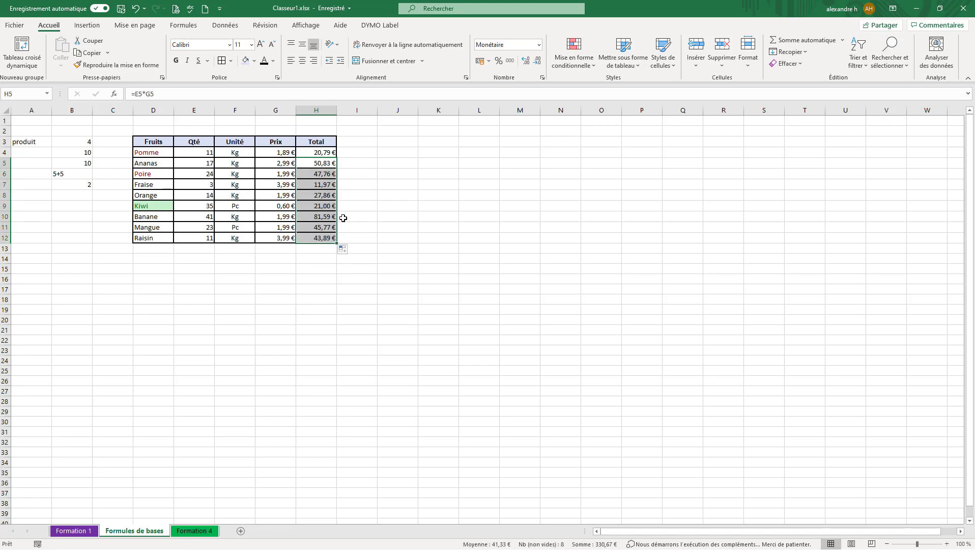
Step: Examine the total formulas in H4 through H7 and the Fraise quantity and price cells that H7 multiplies
click(340, 195)
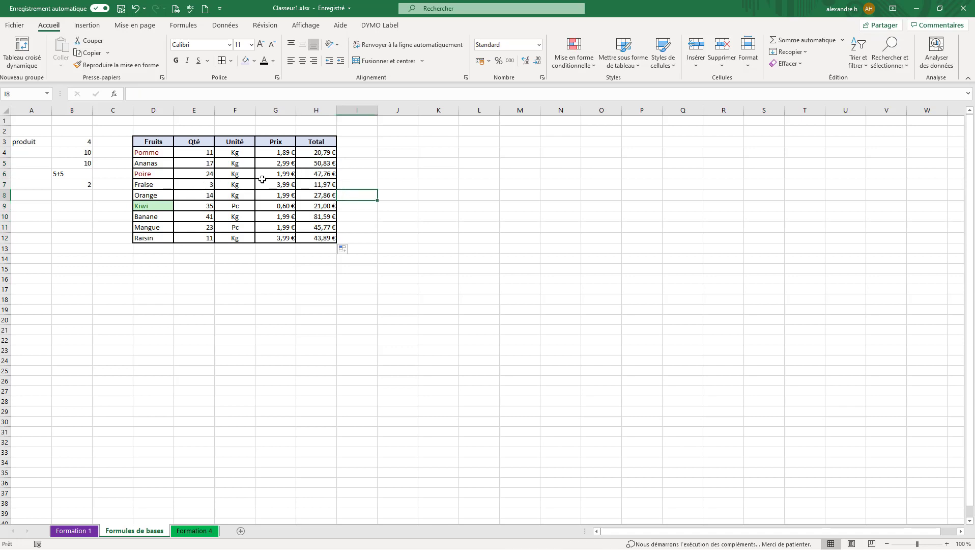
click(327, 166)
click(326, 155)
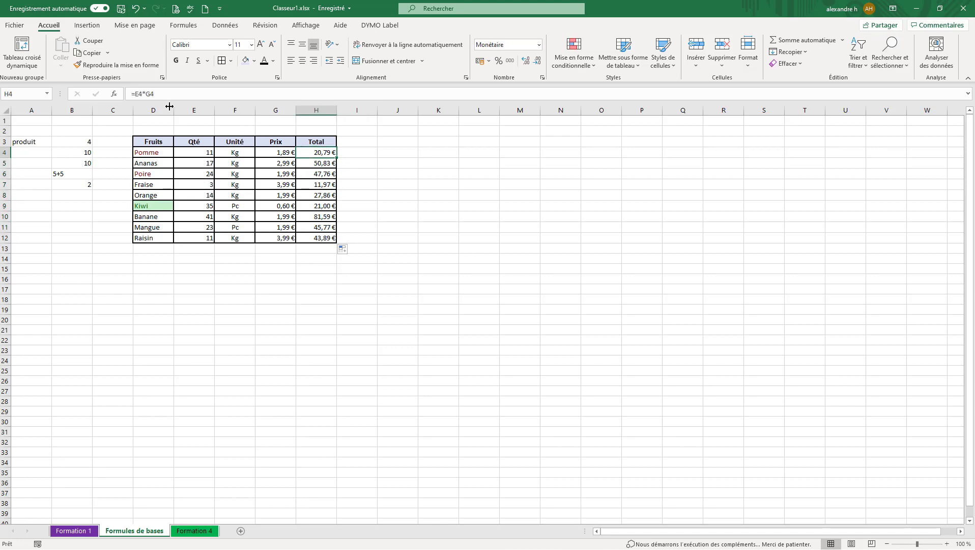
click(328, 166)
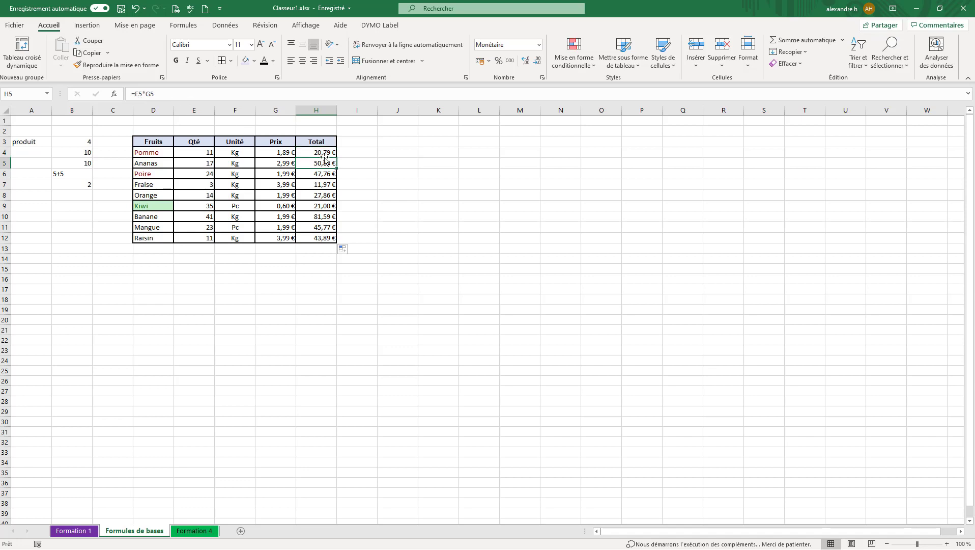
key(Down)
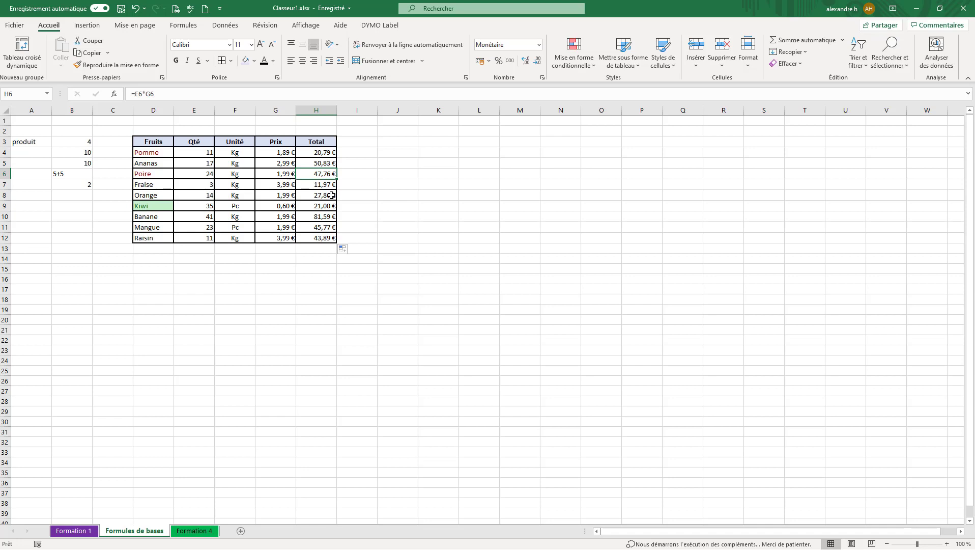
key(Down)
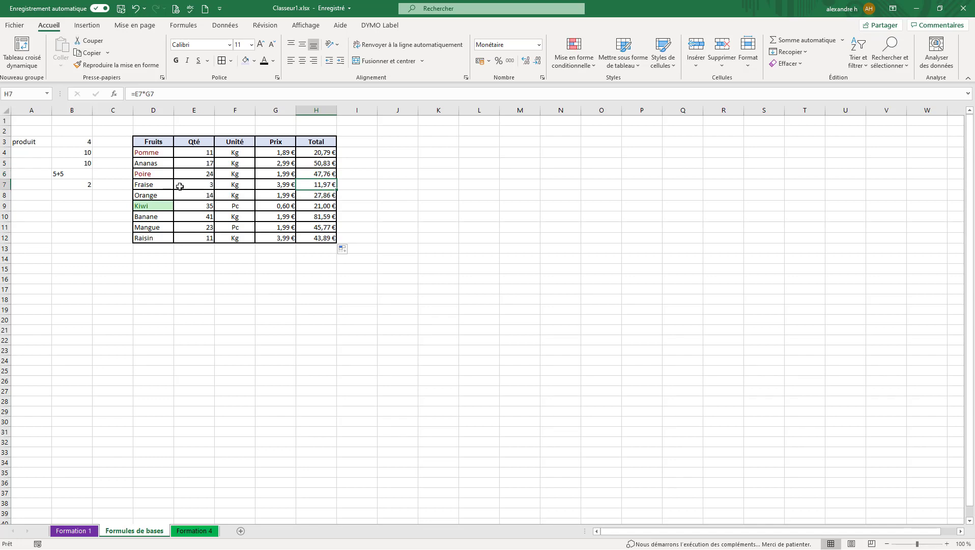
click(206, 187)
click(280, 186)
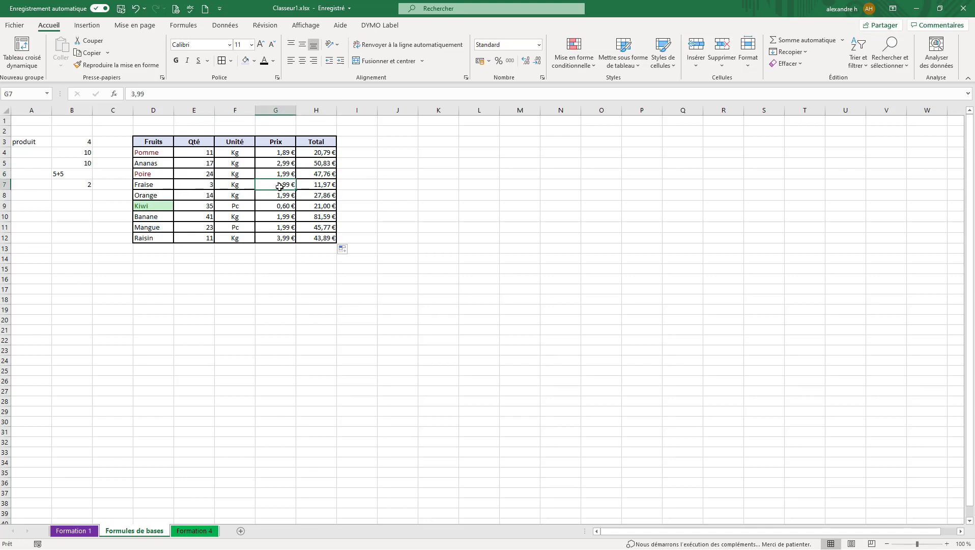
click(321, 187)
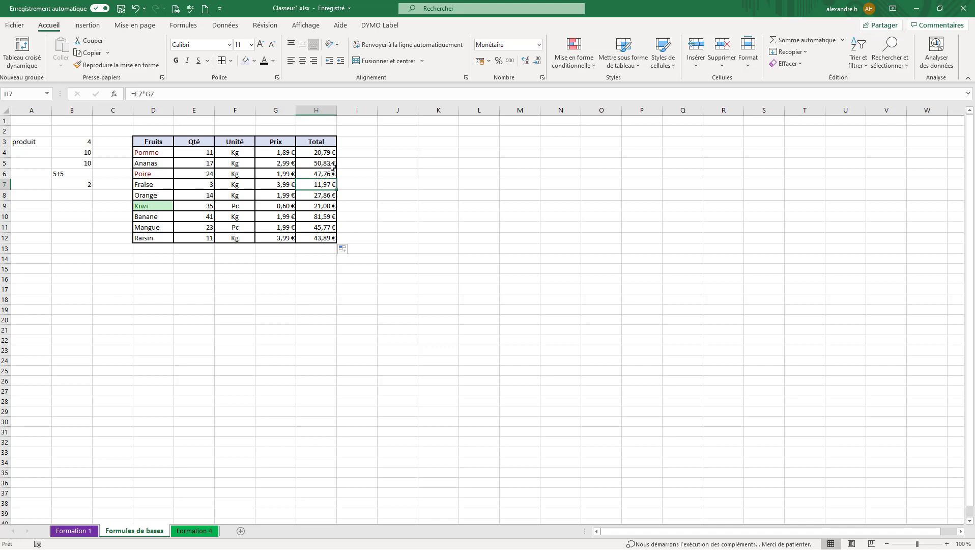
Step: Examine the Kiwi, Banane and Raisin total formulas, Banane's quantity and price cells, and the list of automatic functions
click(326, 205)
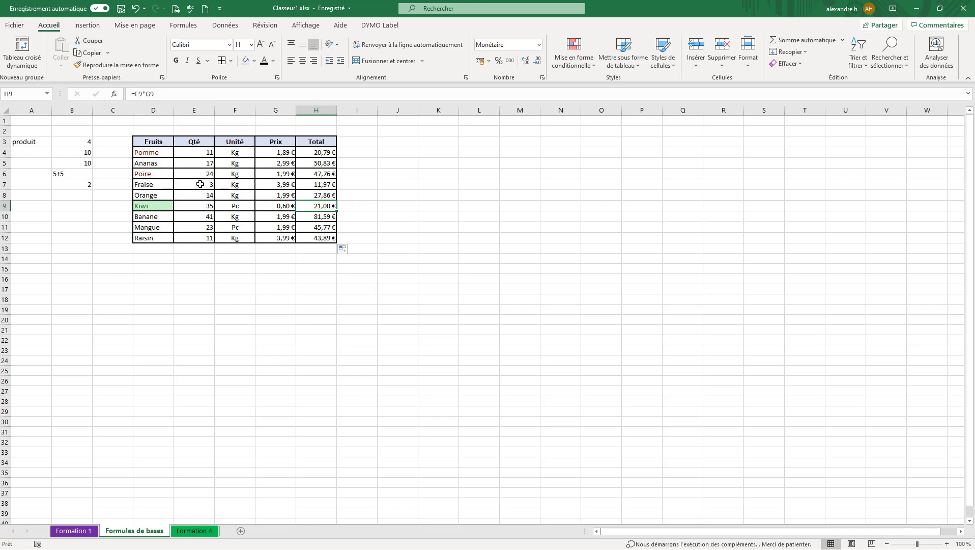
click(324, 219)
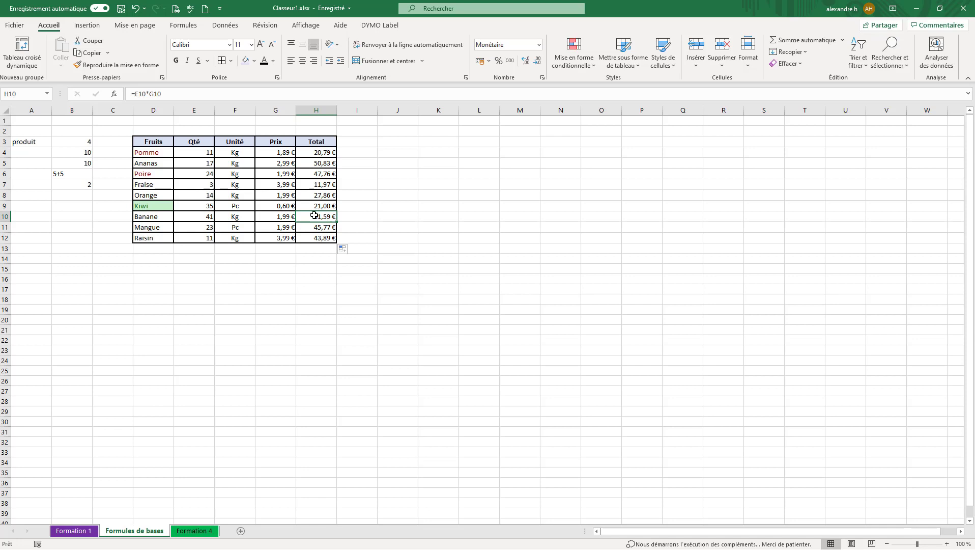
click(201, 217)
click(280, 220)
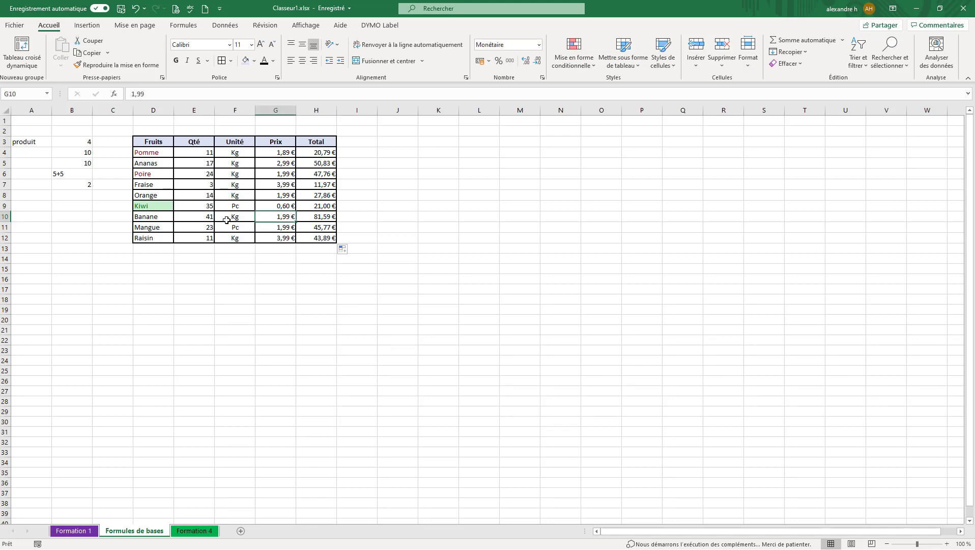
click(193, 217)
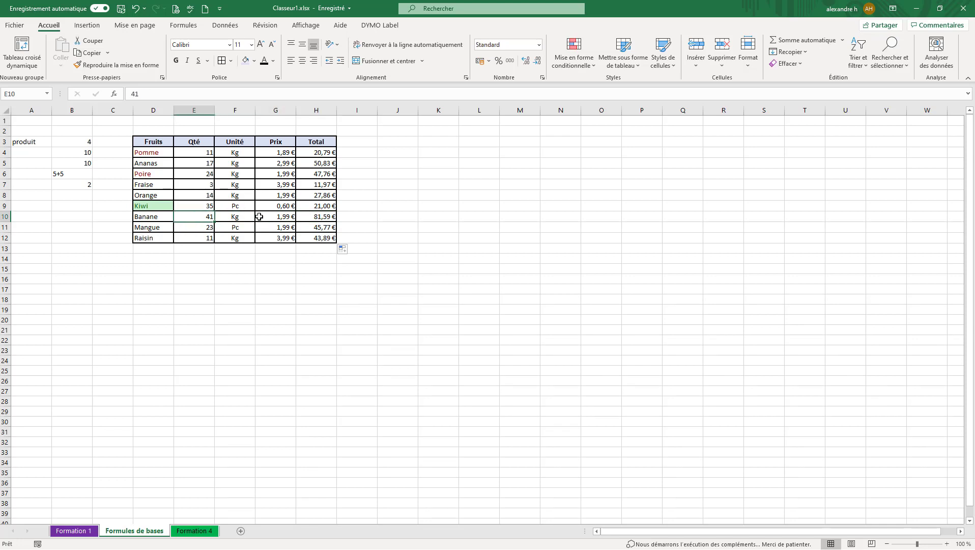
click(319, 237)
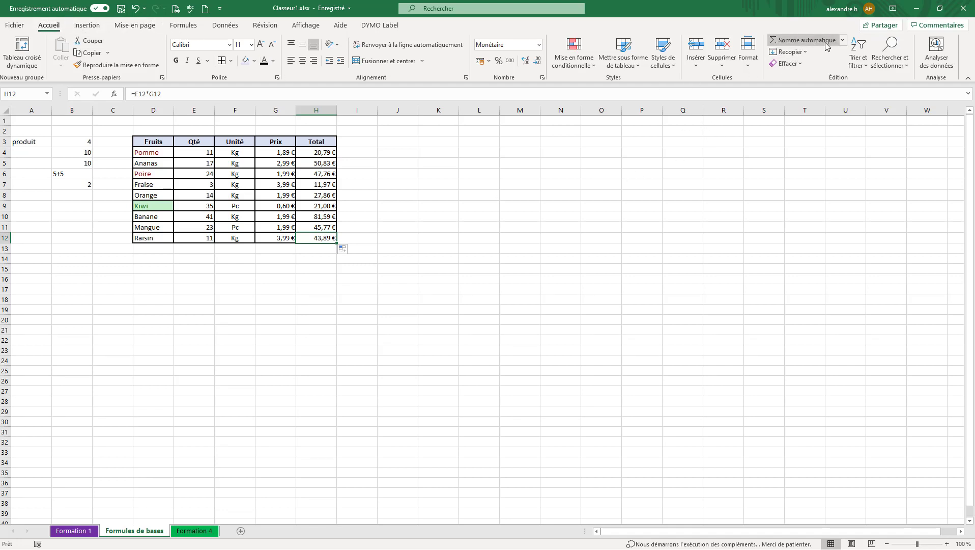
click(842, 41)
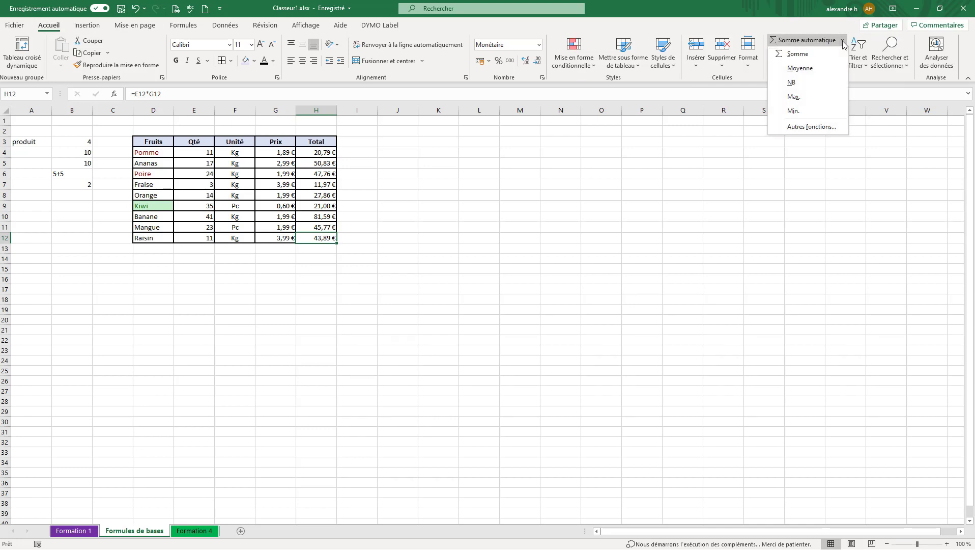
click(843, 43)
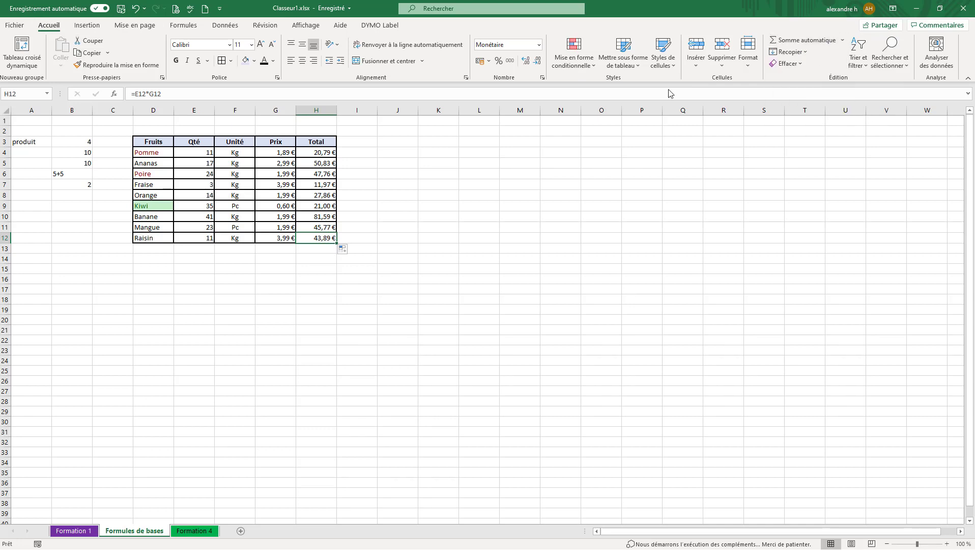
Step: Enter the row label Total in D13, directly below Raisin
click(159, 250)
text(Total)
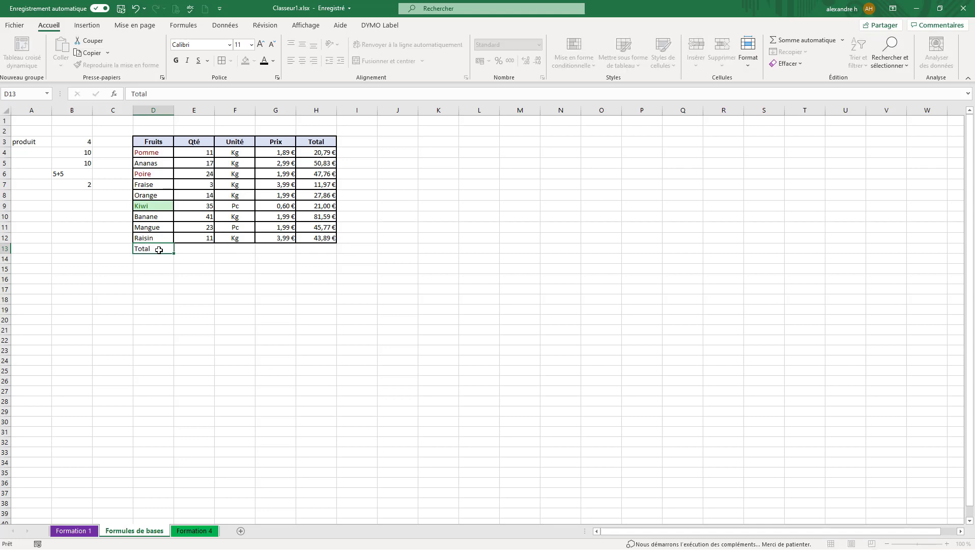
key(Tab)
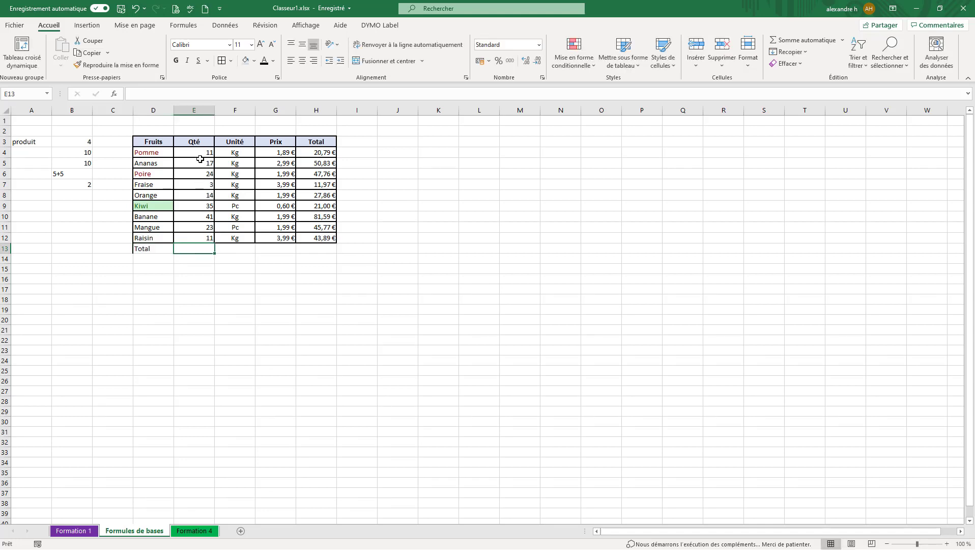
Step: Sum the quantities E4:E12 into E13 with the Somme function and check the resulting formula
drag(201, 150, 202, 238)
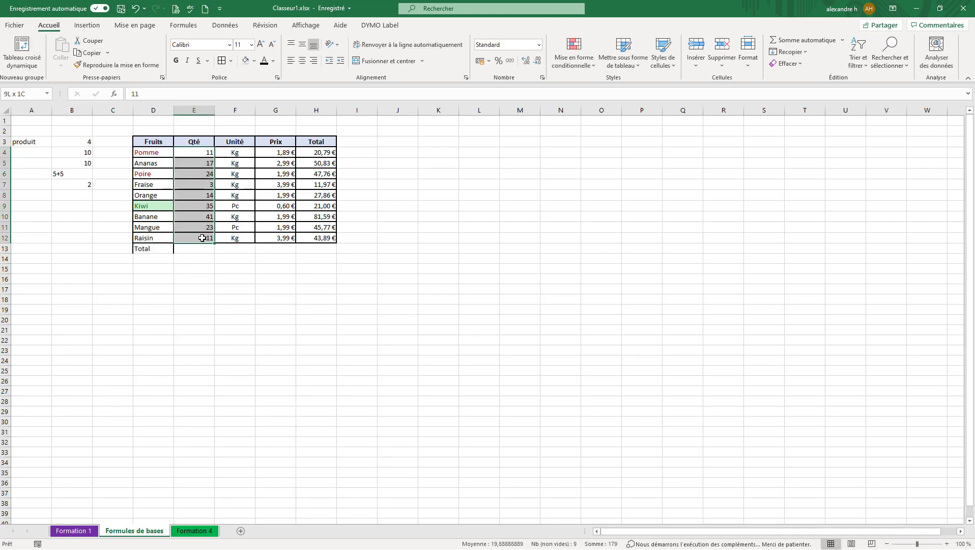
drag(205, 153, 205, 234)
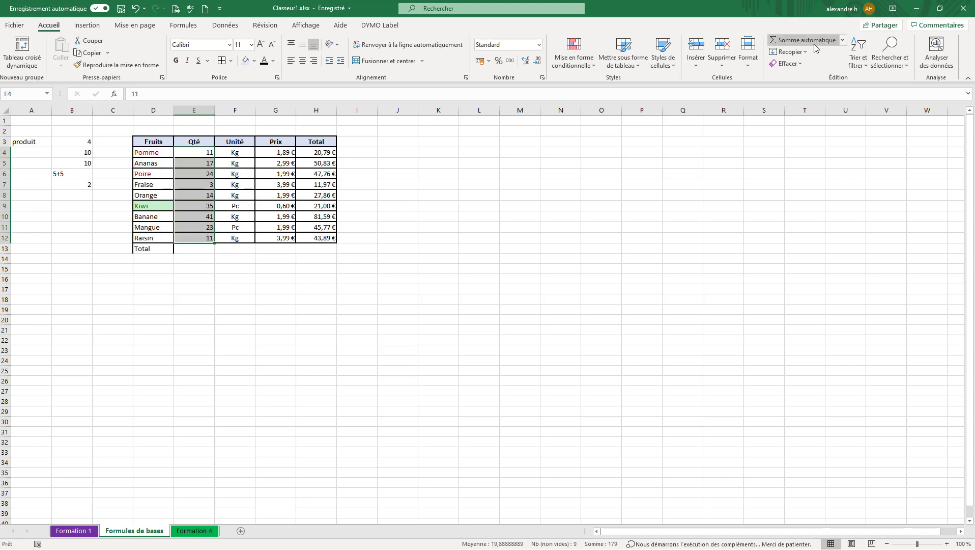
click(843, 44)
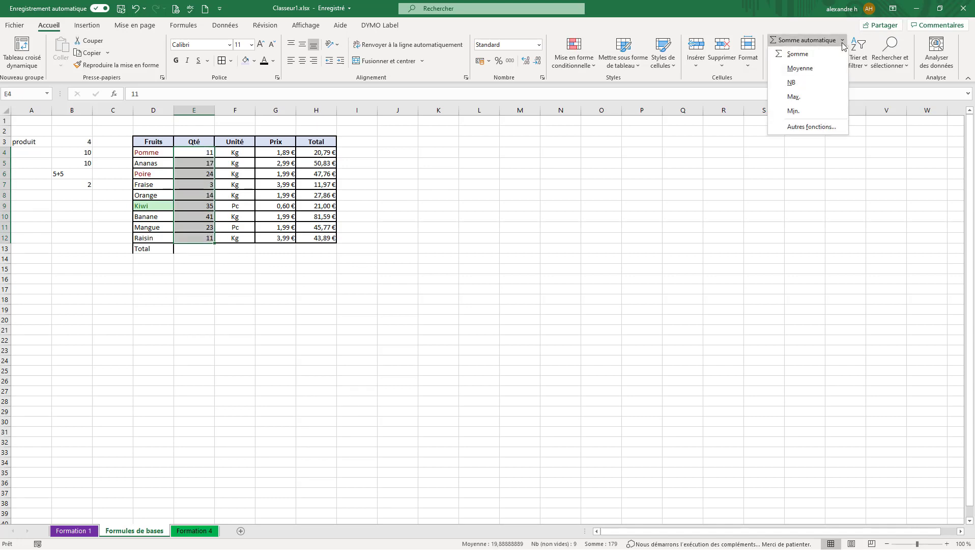
click(796, 55)
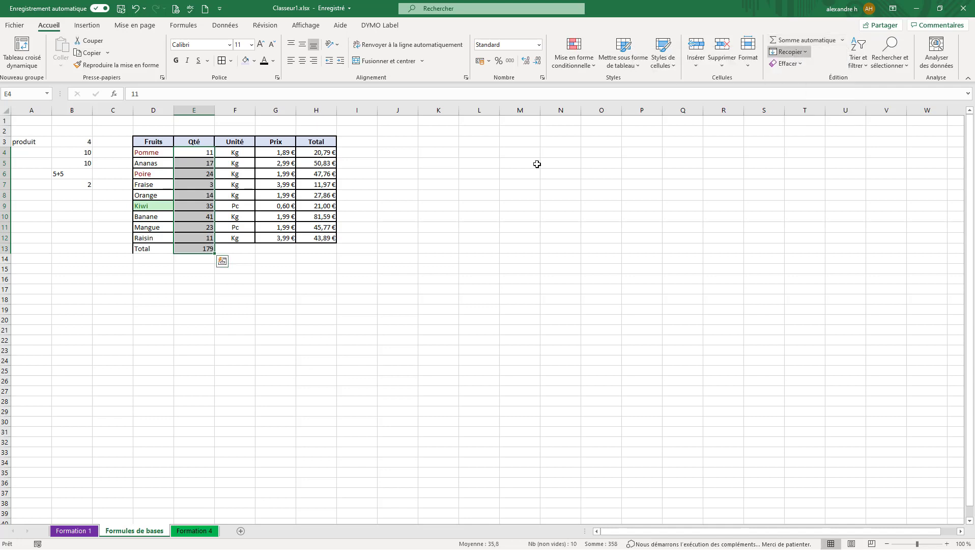
click(205, 248)
click(207, 152)
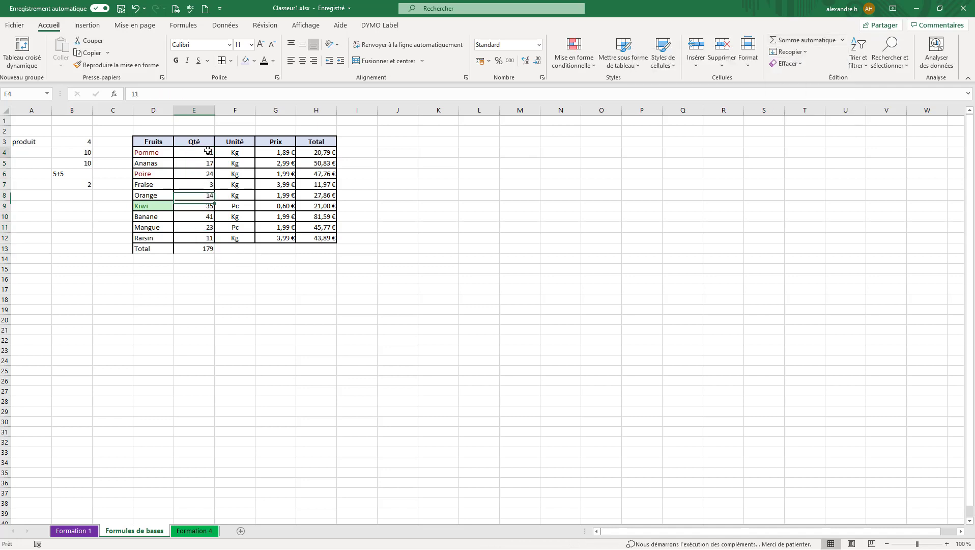
click(199, 247)
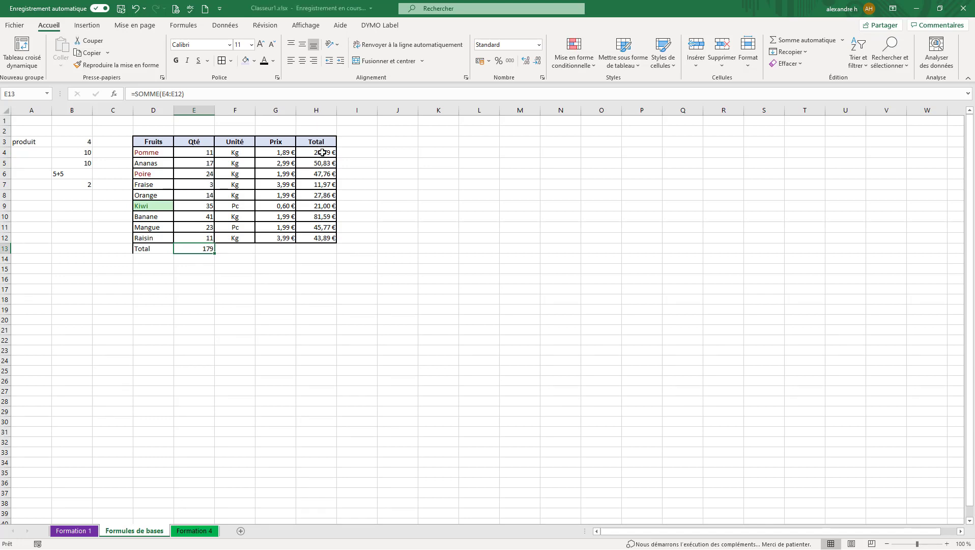
Step: Sum the fruit totals H4:H12 into H13 with the Somme function
drag(322, 153, 322, 237)
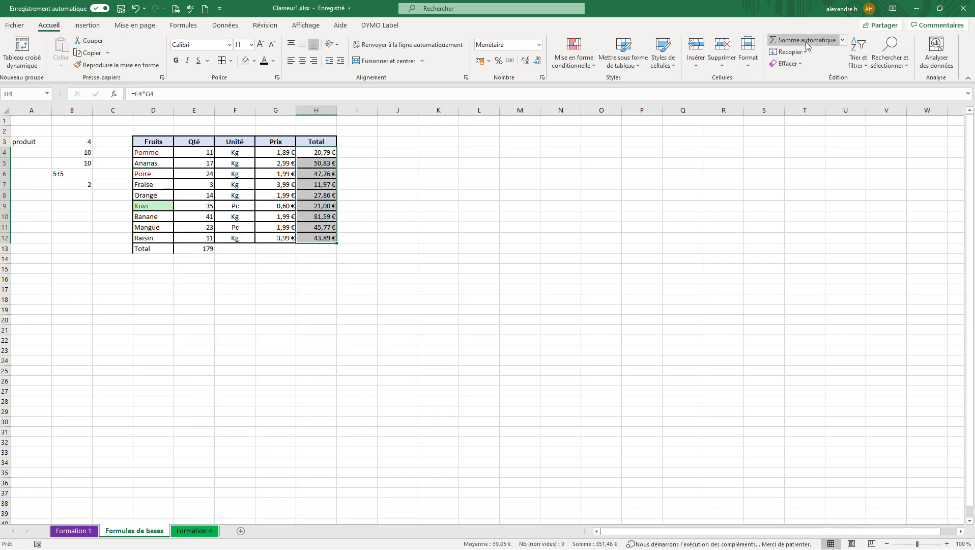
click(842, 40)
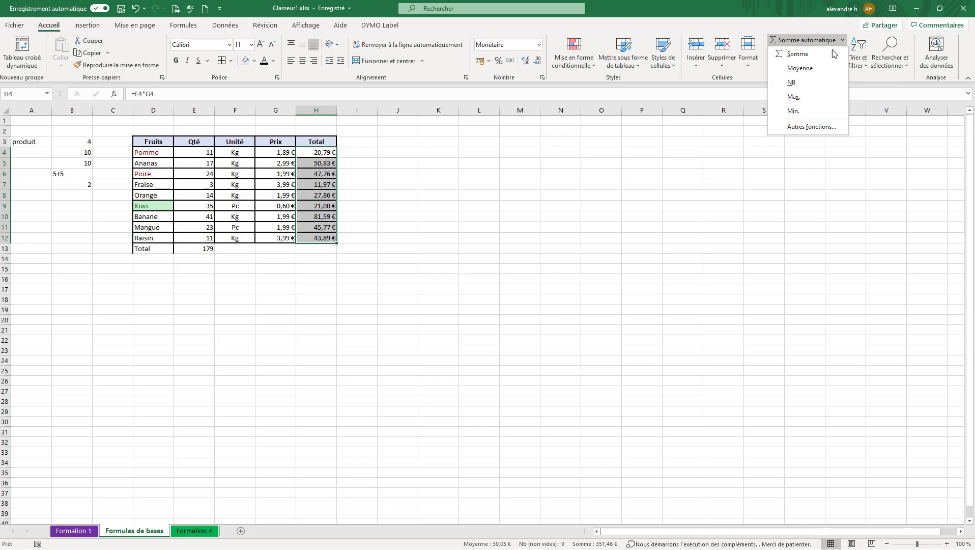
click(800, 59)
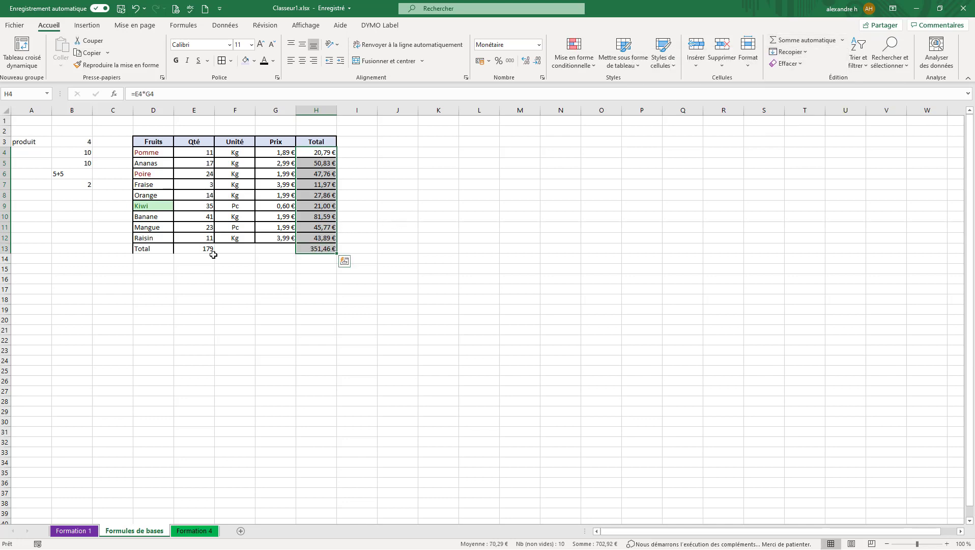
Step: Format the Total row D13:H13 with borders around every cell and a darker shade of the light grey background fill
drag(148, 250, 323, 250)
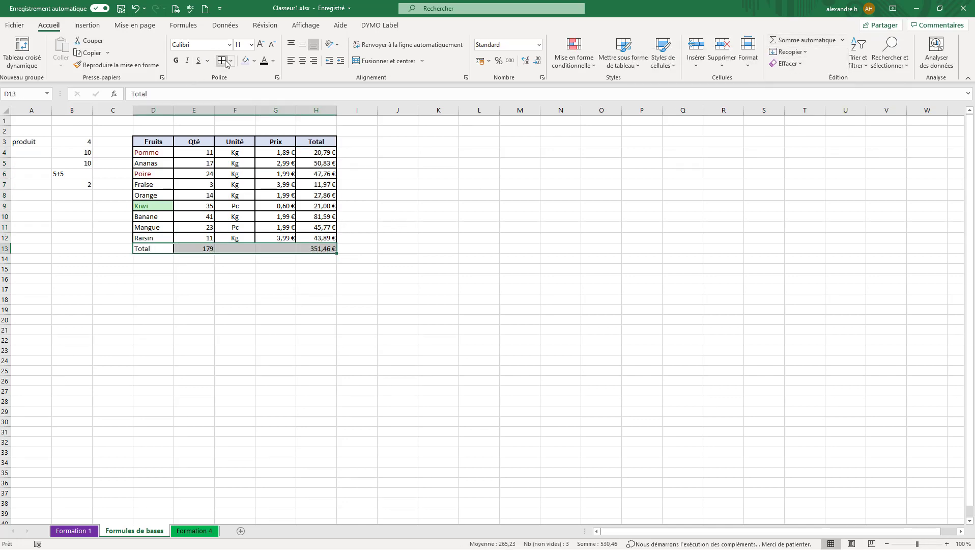
drag(147, 250, 321, 246)
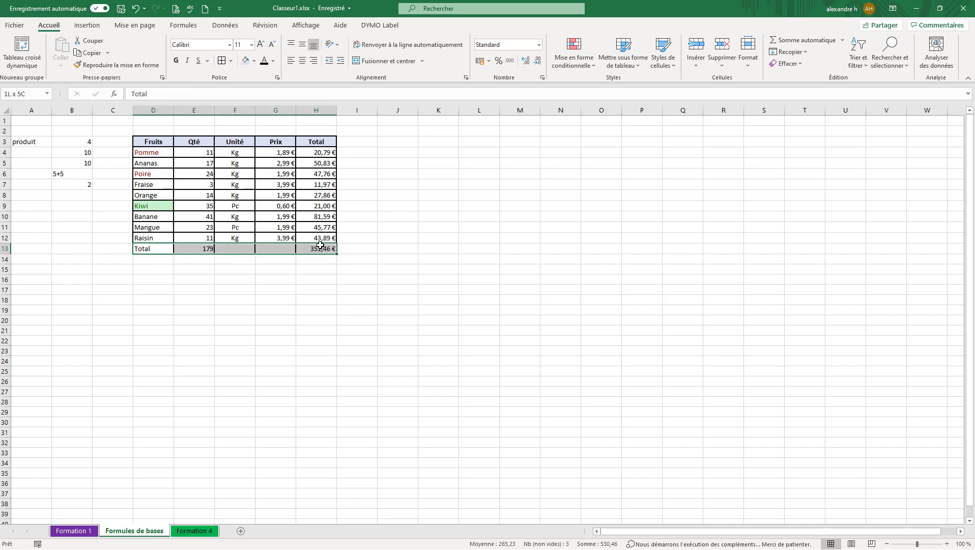
click(254, 61)
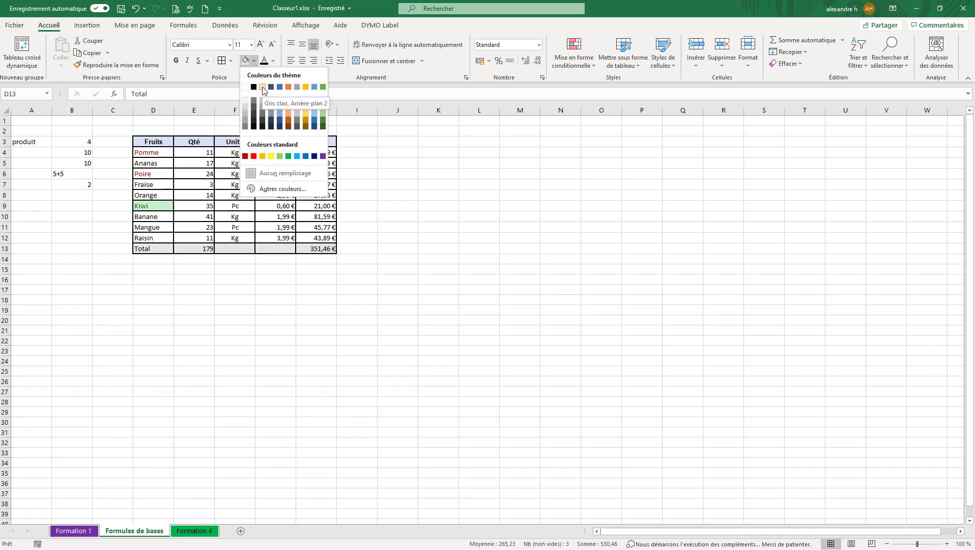
click(261, 102)
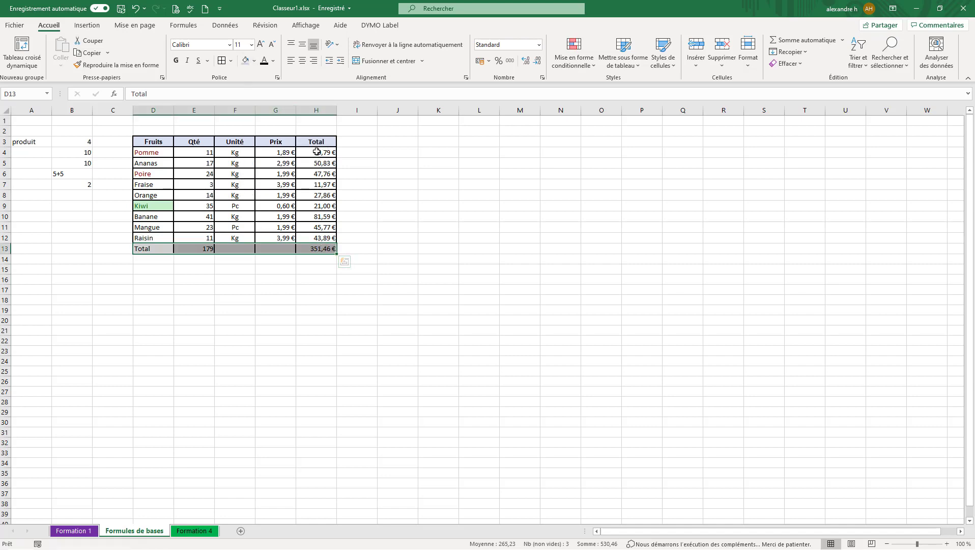
drag(316, 151, 317, 238)
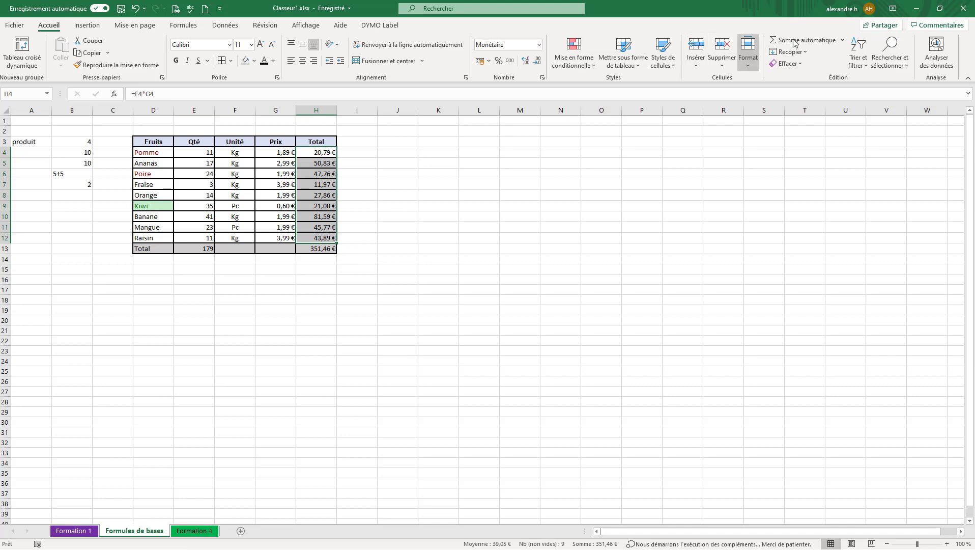
click(842, 40)
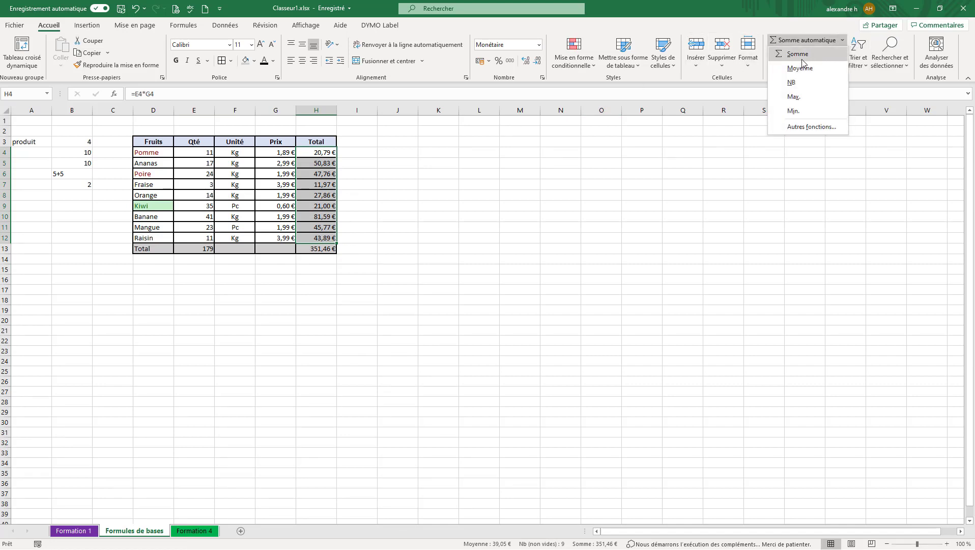
click(496, 228)
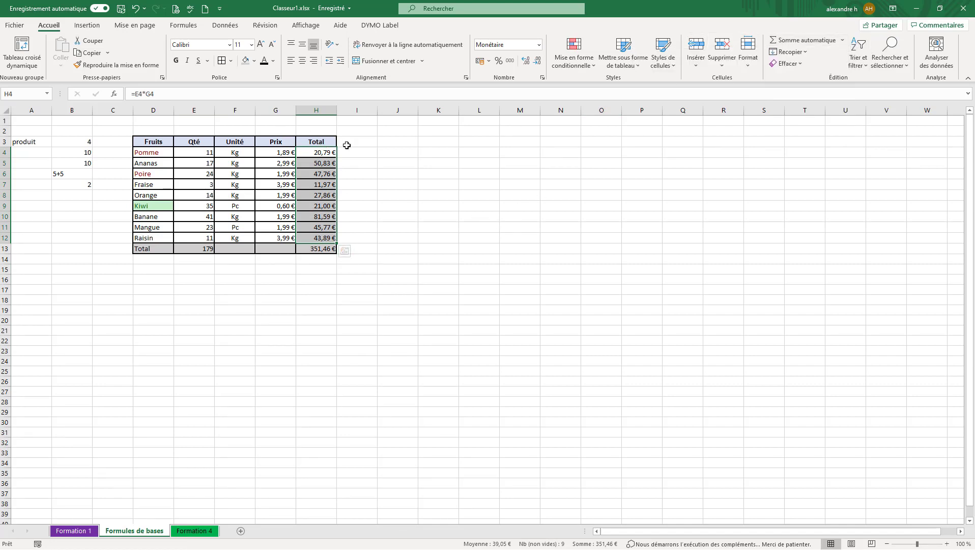
click(314, 159)
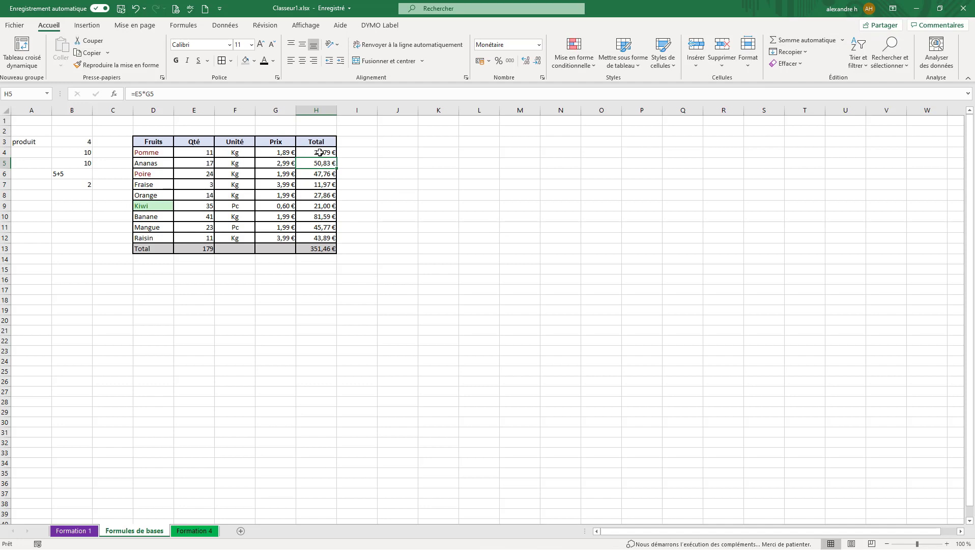
drag(319, 153, 316, 231)
drag(317, 236, 317, 238)
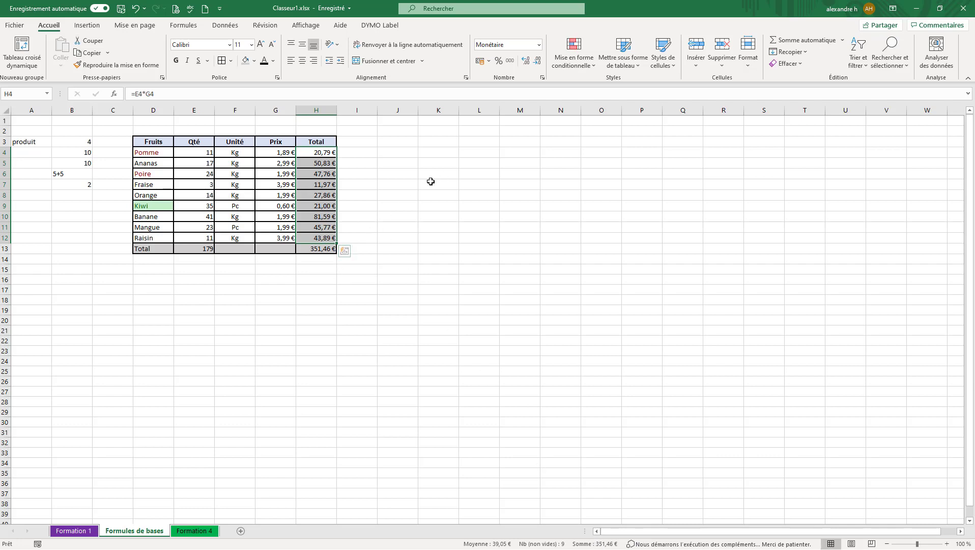
Step: Calculate the average fruit price in J5 with the Moyenne function over G4:G12
click(405, 162)
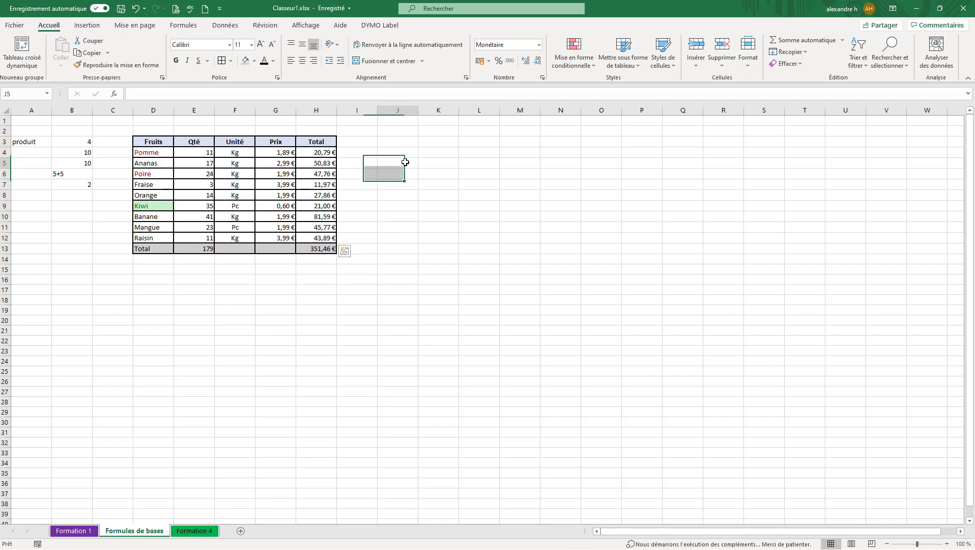
click(843, 40)
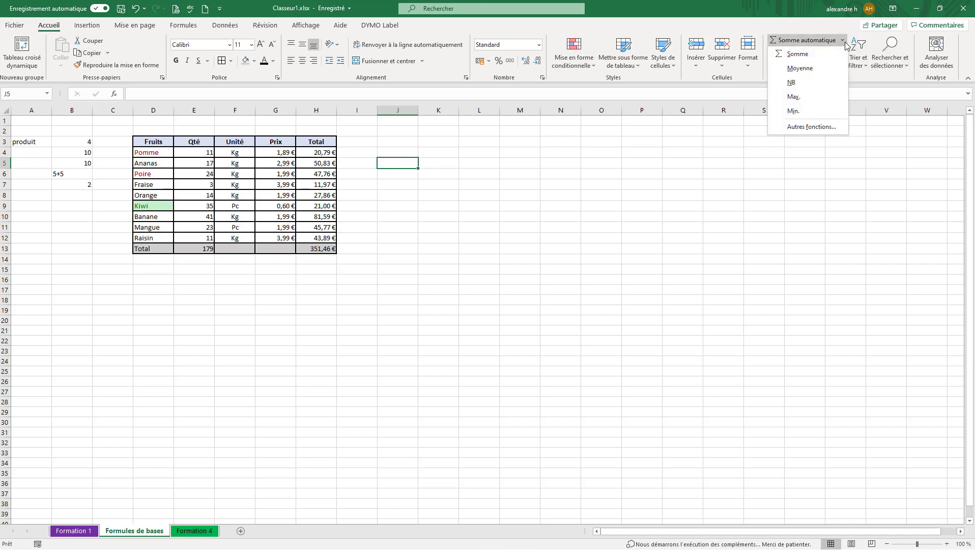
click(803, 69)
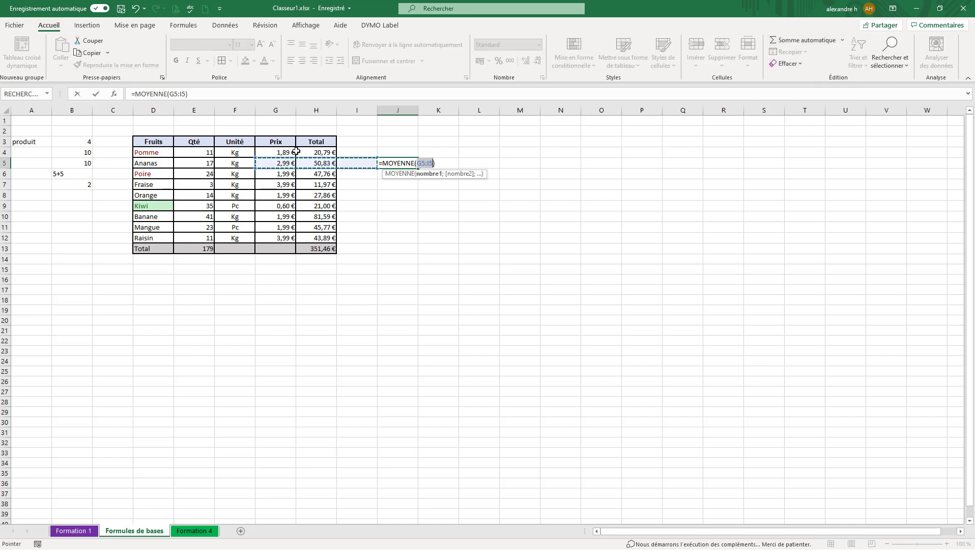
drag(286, 152, 283, 239)
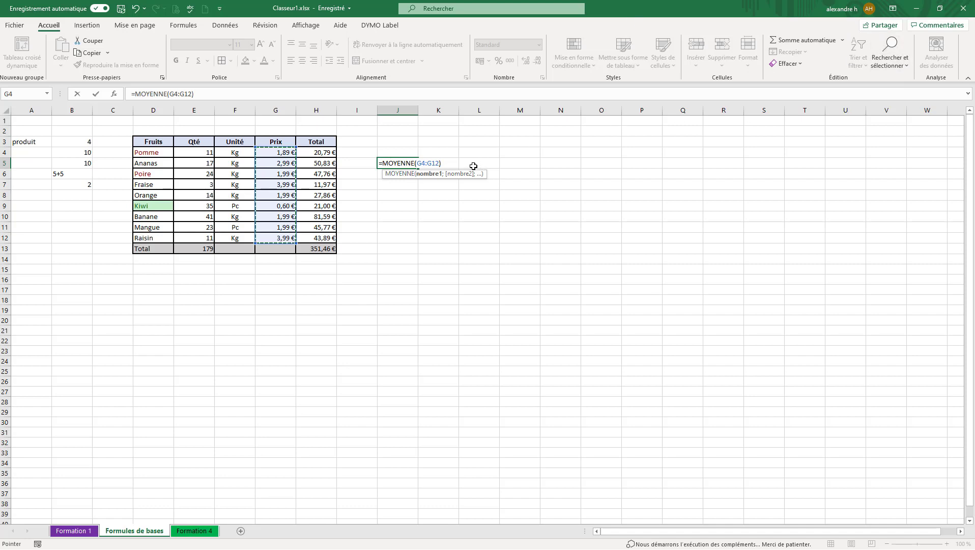
key(Return)
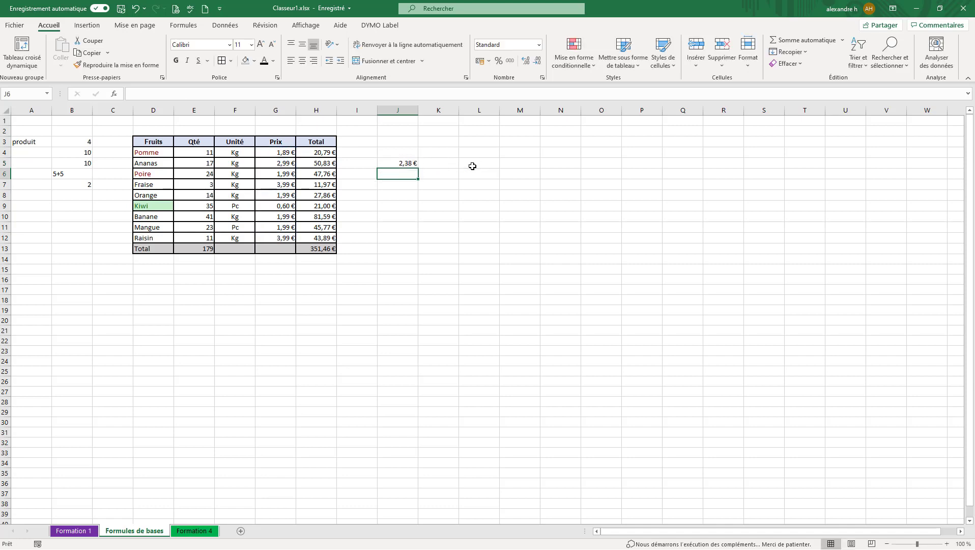